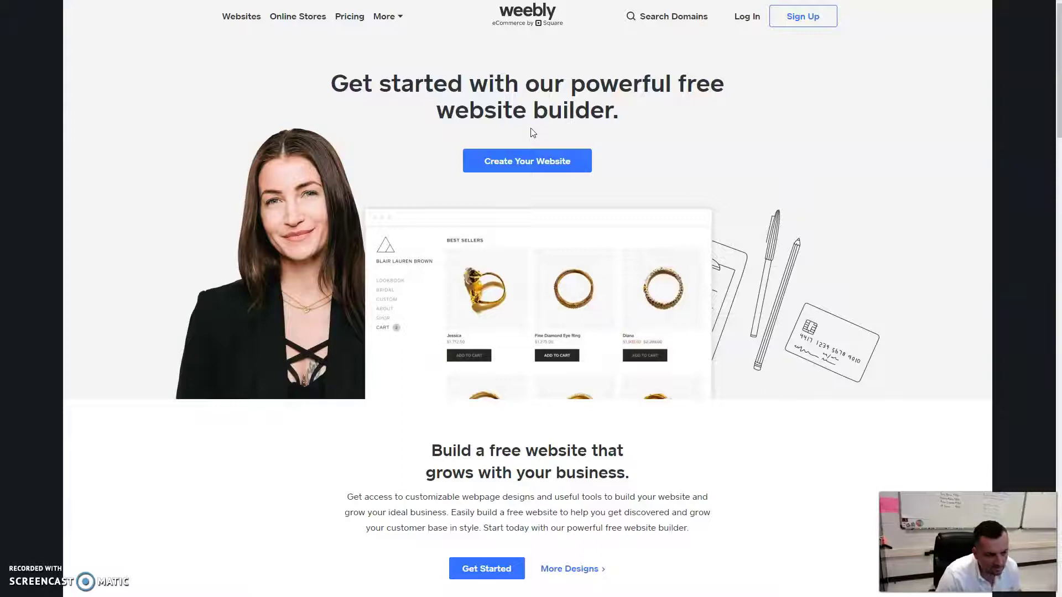
Open the account sign-up form and go through its first name, last name and e-mail fields without submitting it
left_click(791, 22)
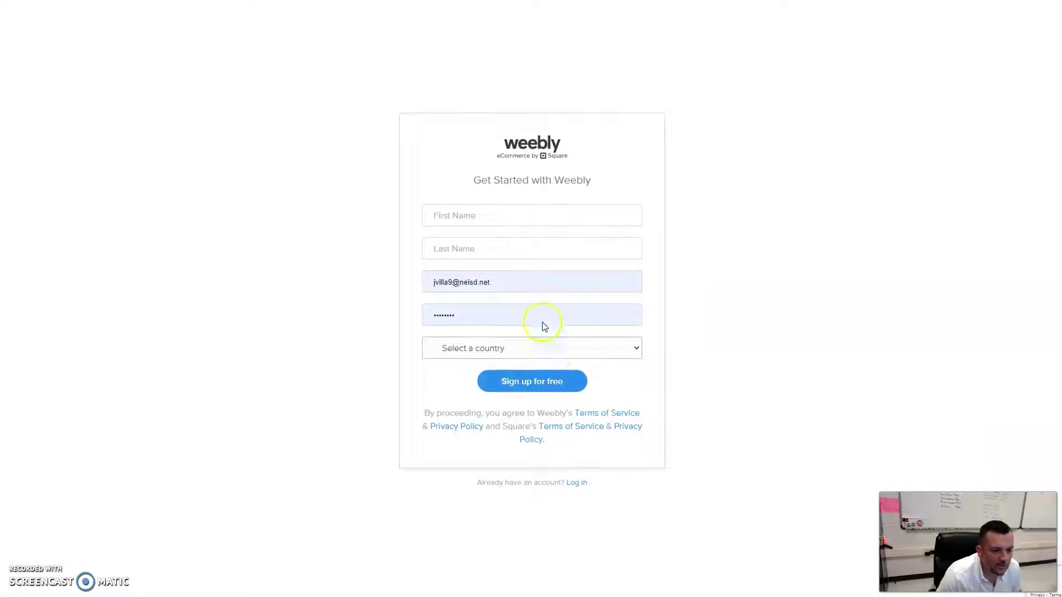
left_click(466, 217)
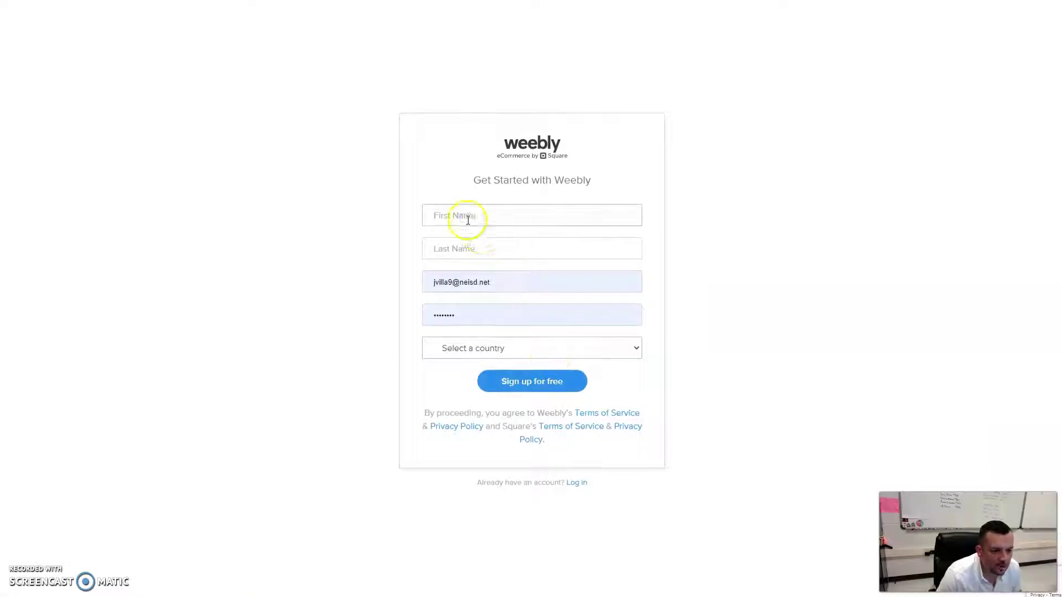
left_click(467, 244)
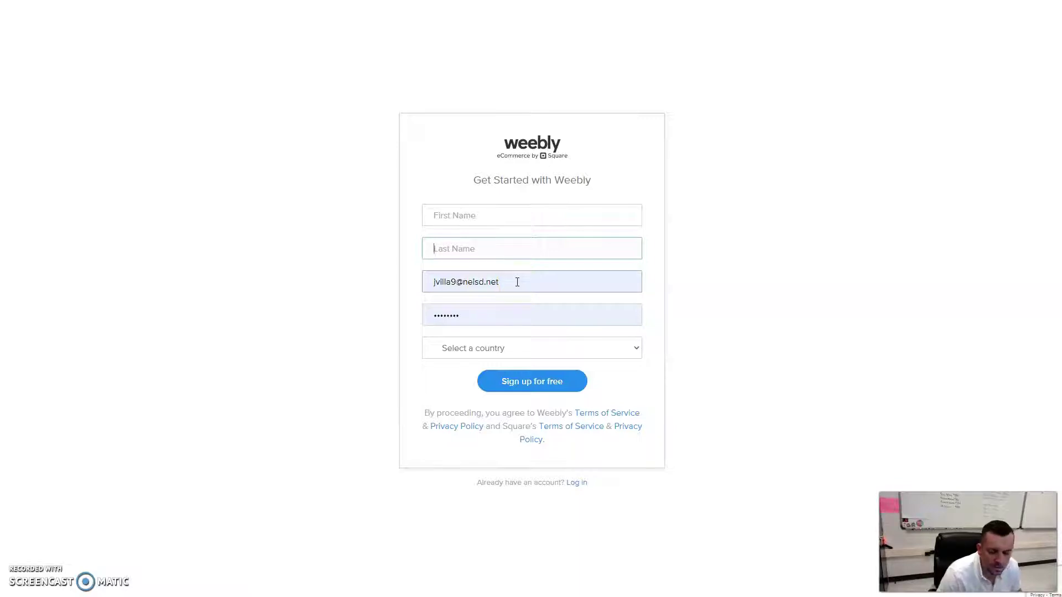
left_click_drag(518, 282, 427, 270)
left_click(359, 274)
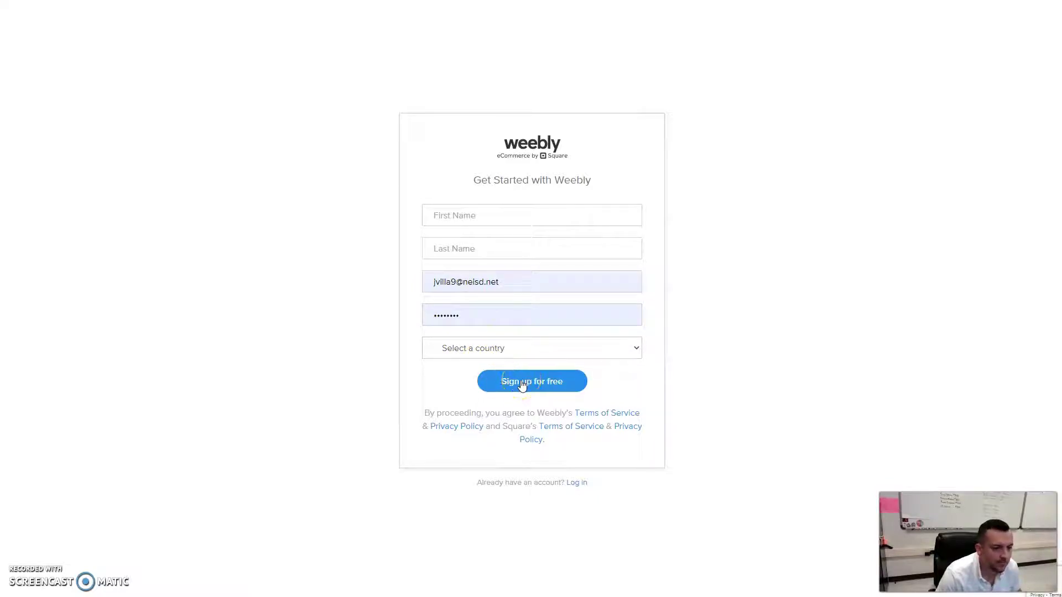
Switch to the login page and log in to the existing account with its saved e-mail and password
left_click(573, 484)
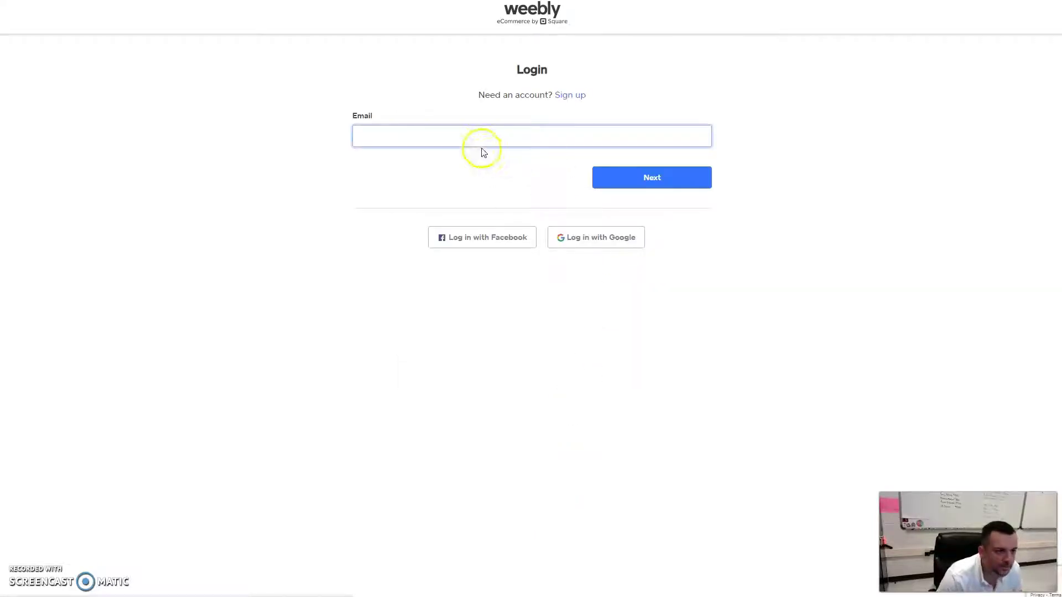
left_click(465, 134)
left_click(378, 154)
left_click(669, 176)
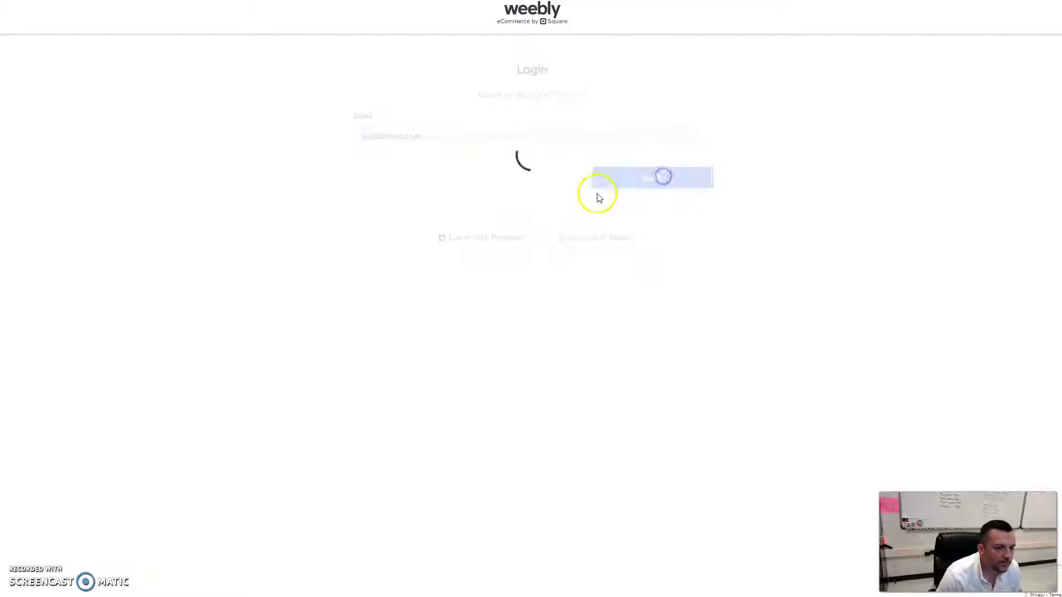
left_click(657, 234)
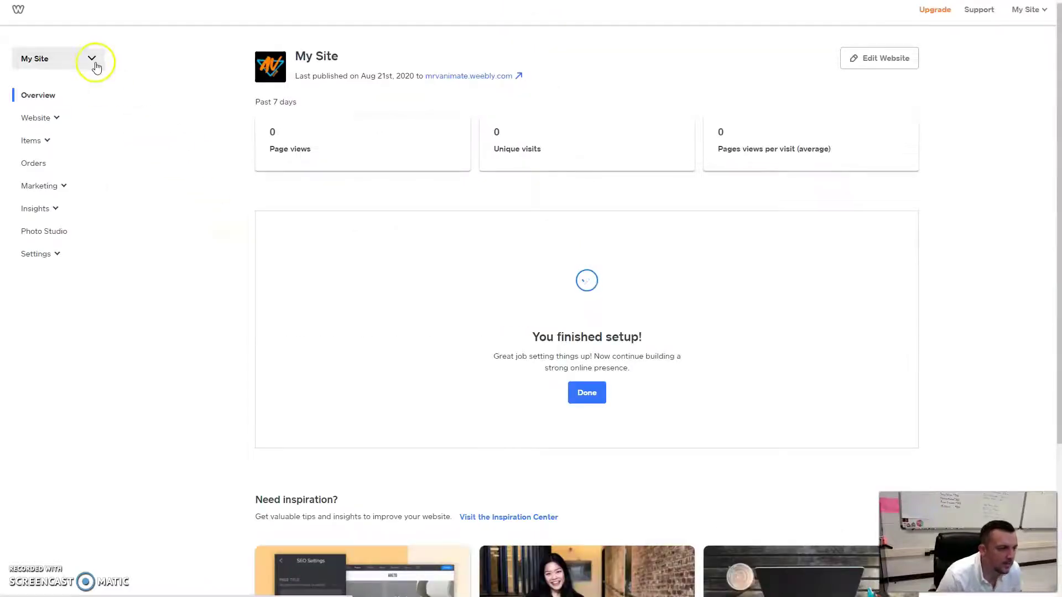
Add a new site from the list of existing sites, choosing a plain website without an online store
left_click(93, 60)
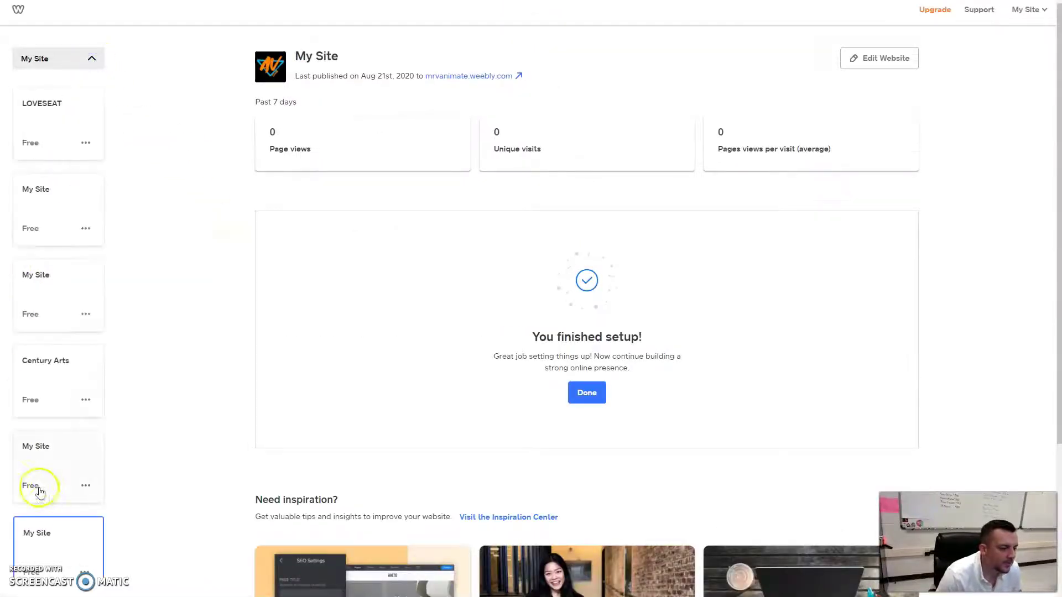
scroll(45, 495, "down", 4)
left_click(47, 555)
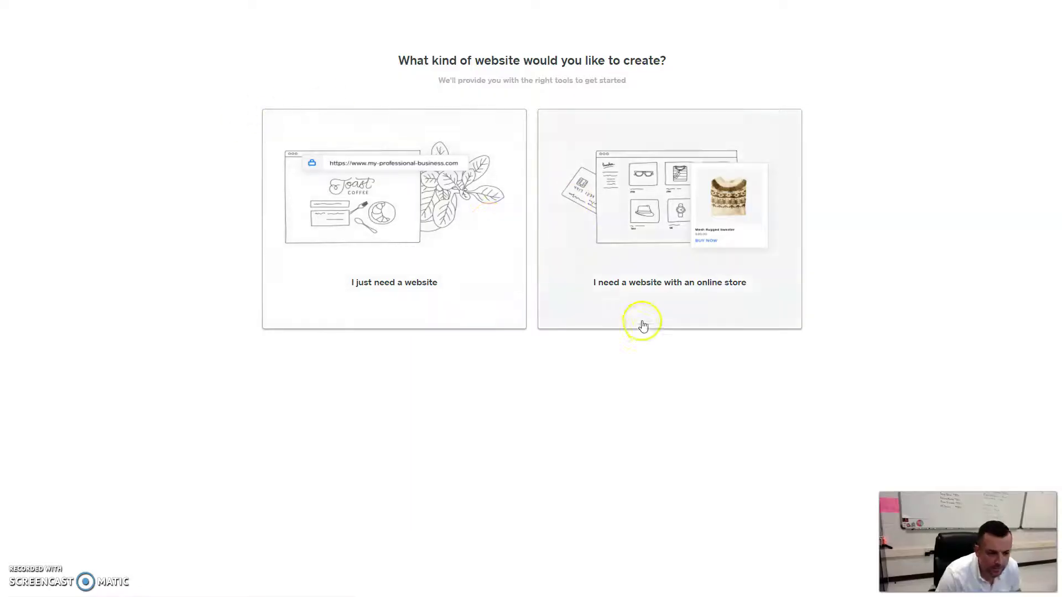
left_click(407, 239)
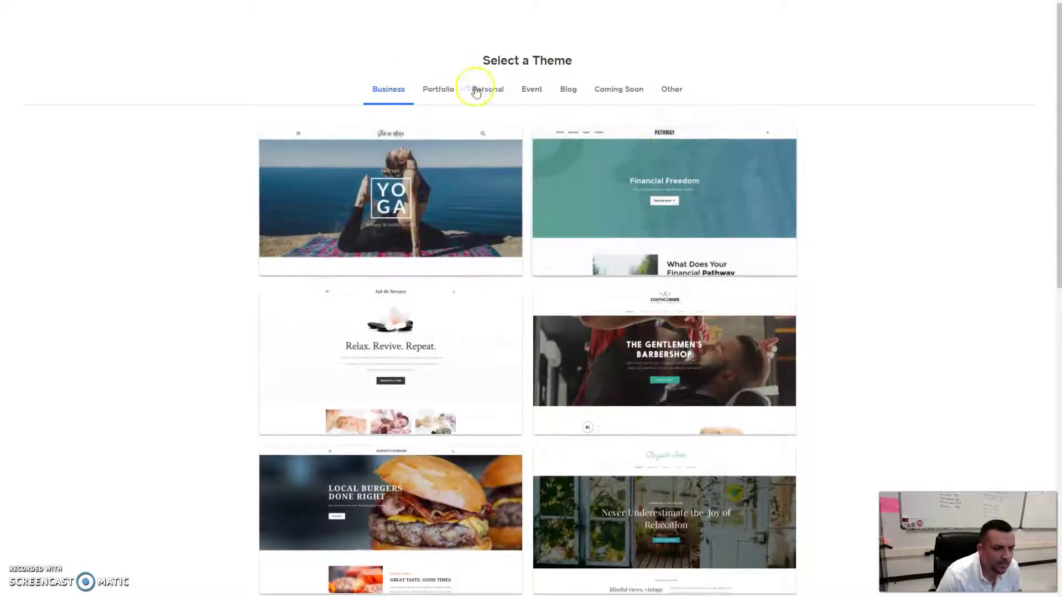
Browse the theme designs in the Business, Portfolio, Personal and Event categories
left_click(438, 89)
left_click(485, 88)
left_click(524, 89)
left_click(489, 90)
left_click(440, 90)
left_click(389, 89)
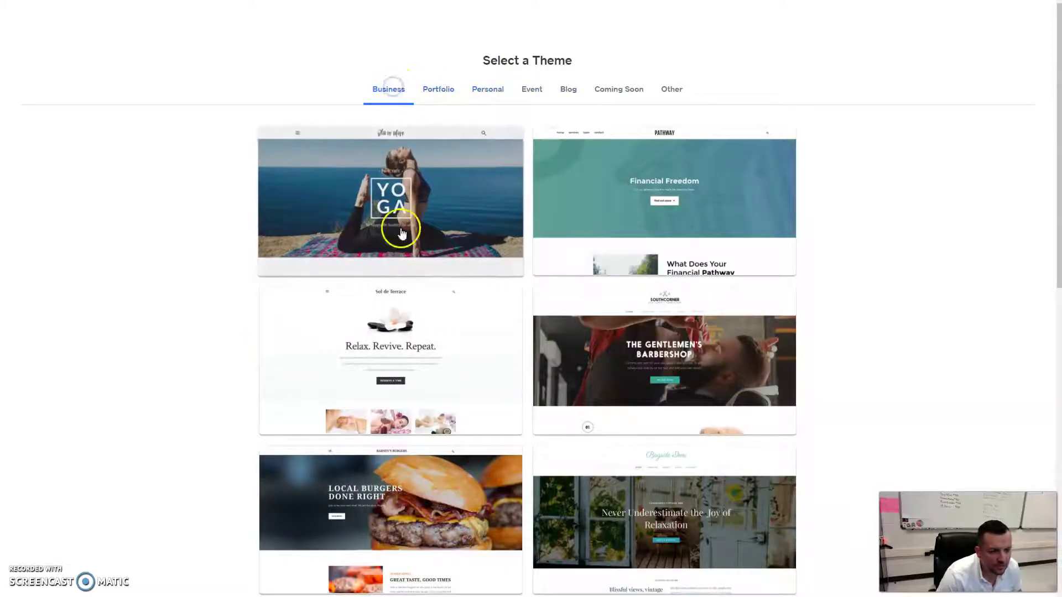
scroll(415, 280, "down", 4)
scroll(417, 288, "down", 3)
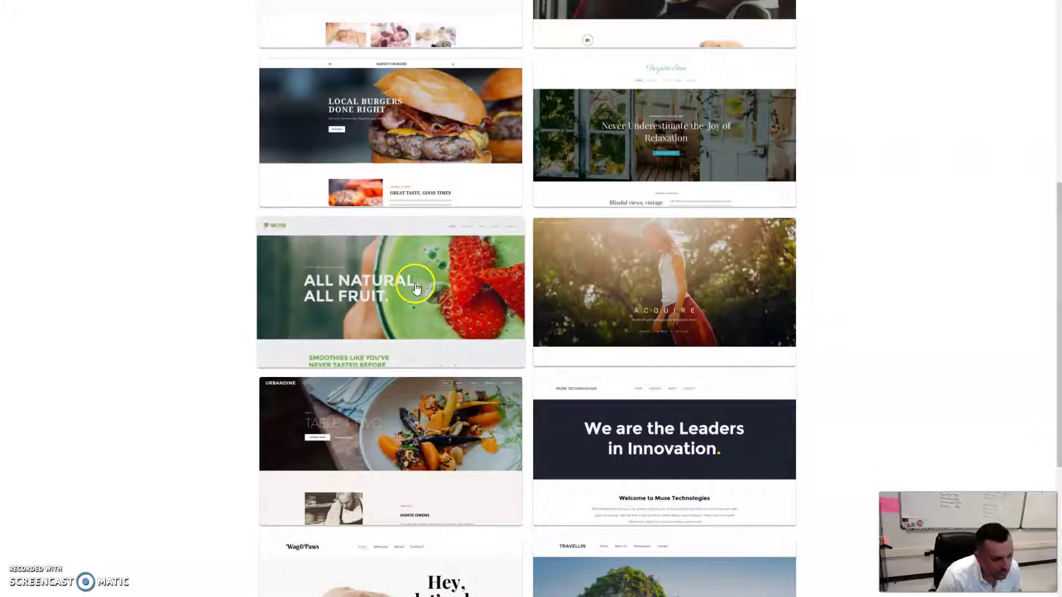
scroll(416, 287, "up", 6)
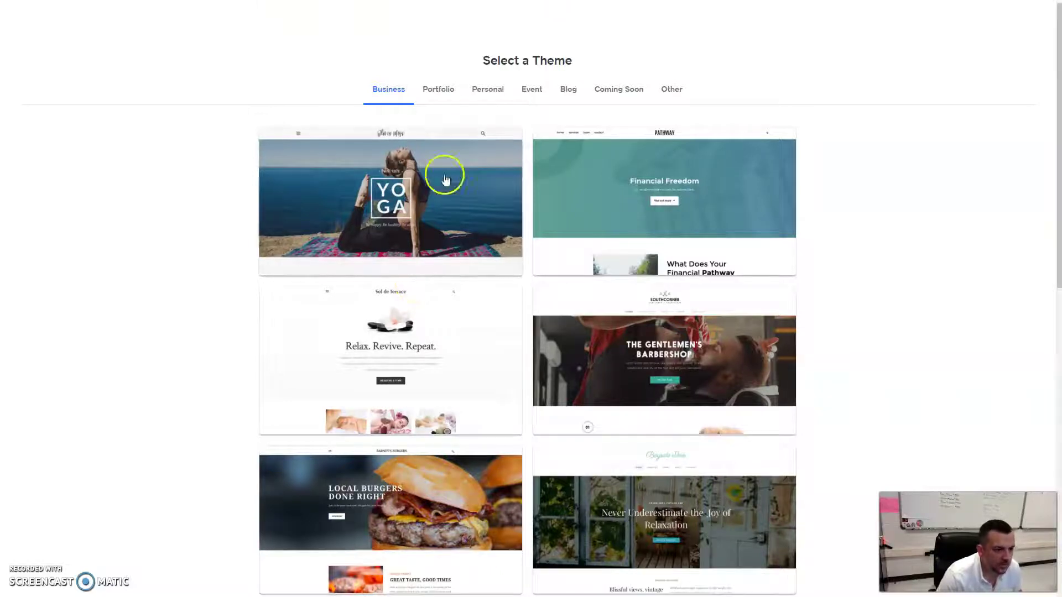
left_click(442, 91)
scroll(422, 362, "down", 3)
scroll(426, 344, "up", 3)
Choose the dark theme with the black-and-white portrait from the Personal category and start editing the site
left_click(490, 87)
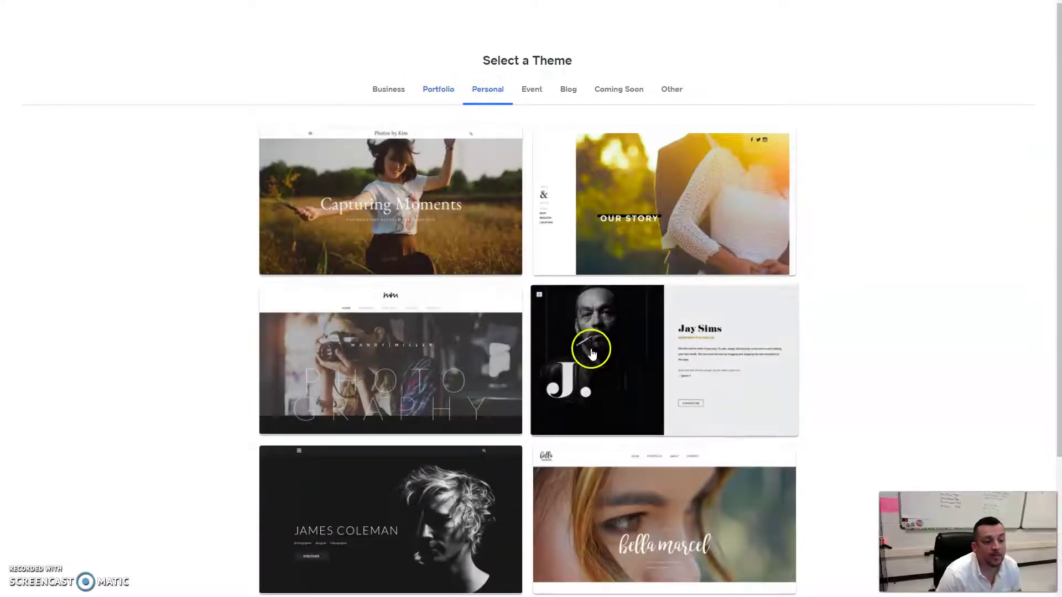
scroll(592, 351, "down", 1)
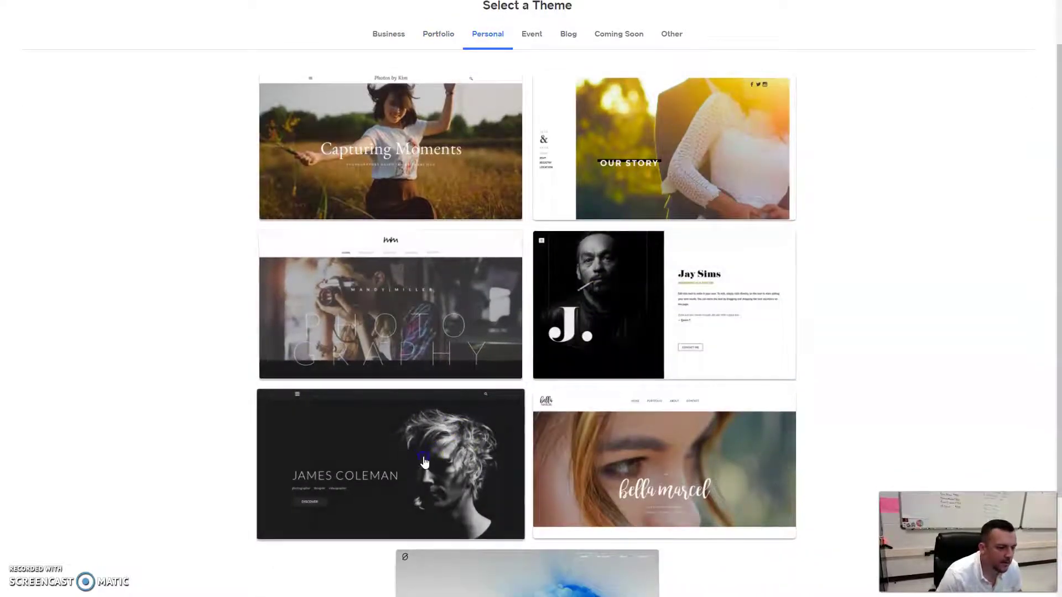
left_click(423, 442)
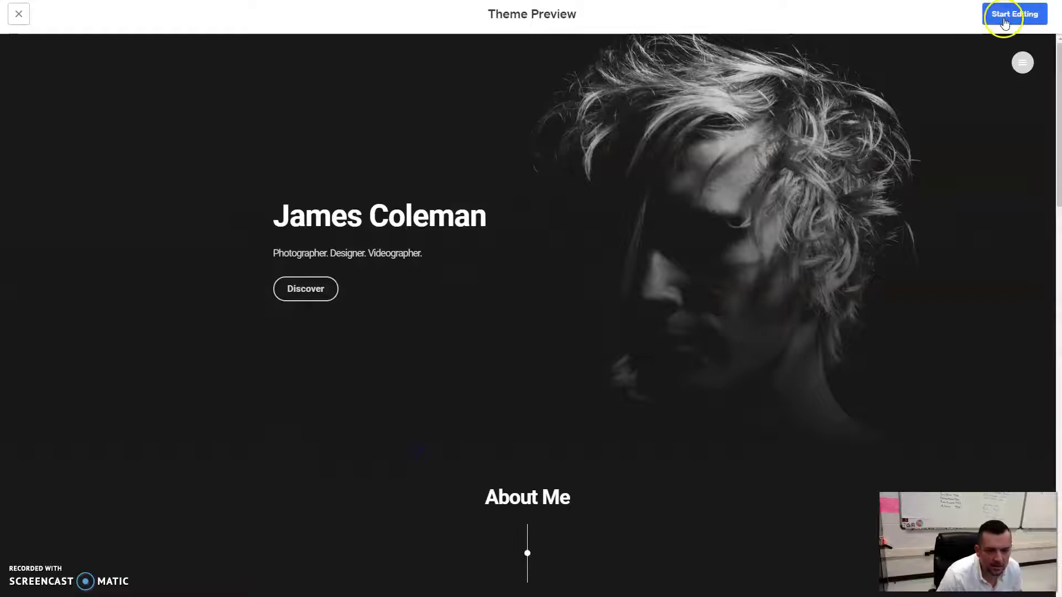
left_click(1003, 15)
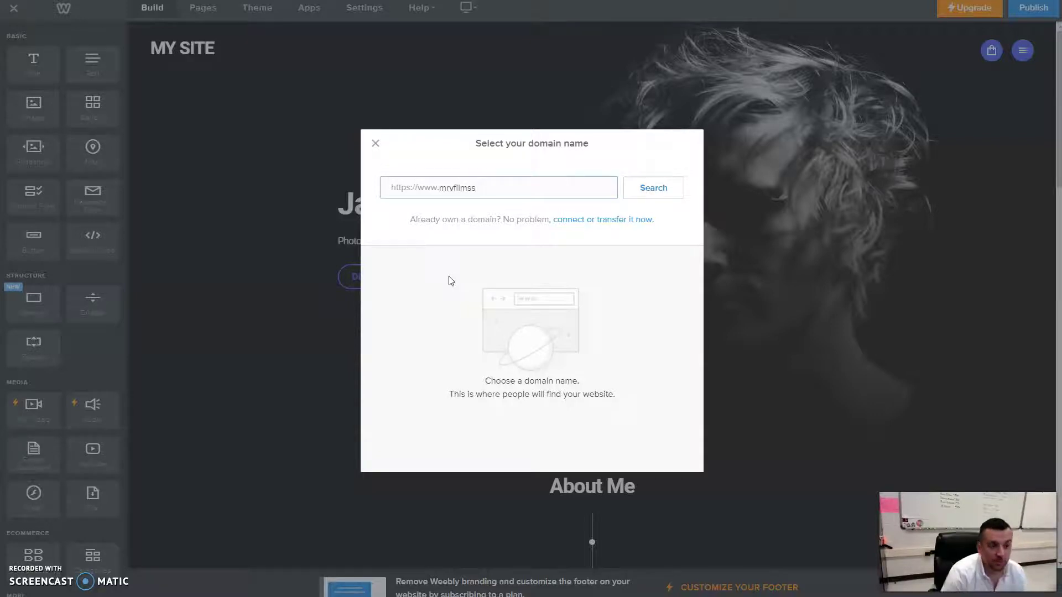
Search for the domain names mrvfilmss and mrvfilms1114, and choose the free subdomain mrvfilms1114.weebly.com
left_click(660, 192)
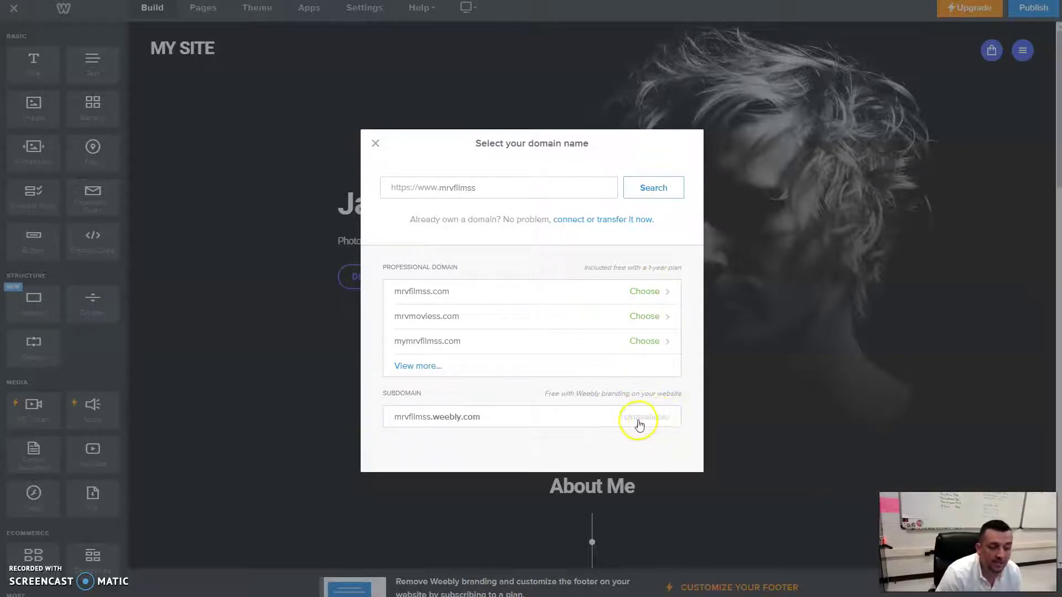
left_click(493, 190)
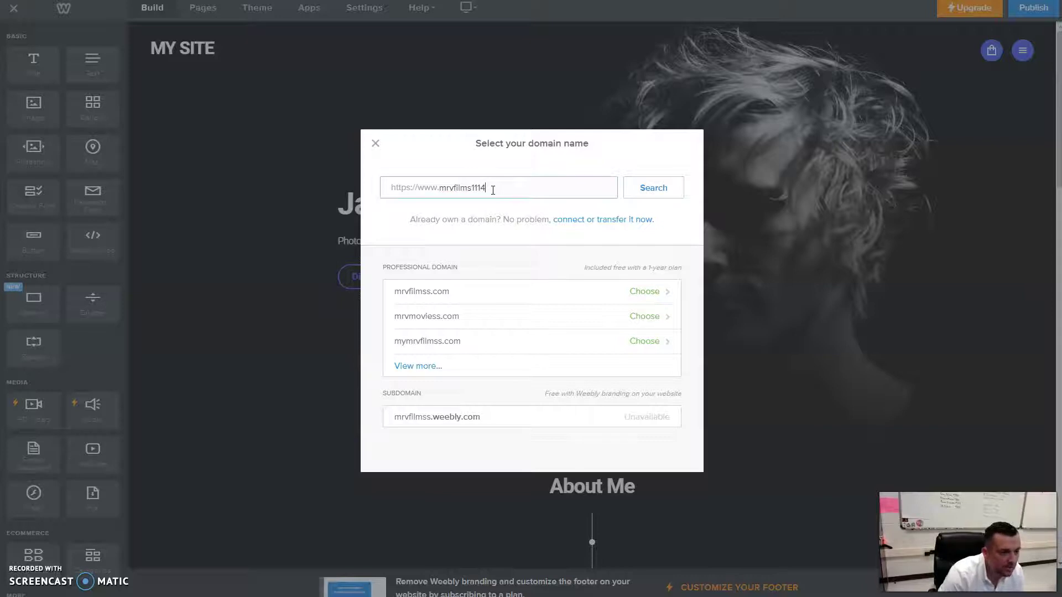
type("1114")
left_click(666, 189)
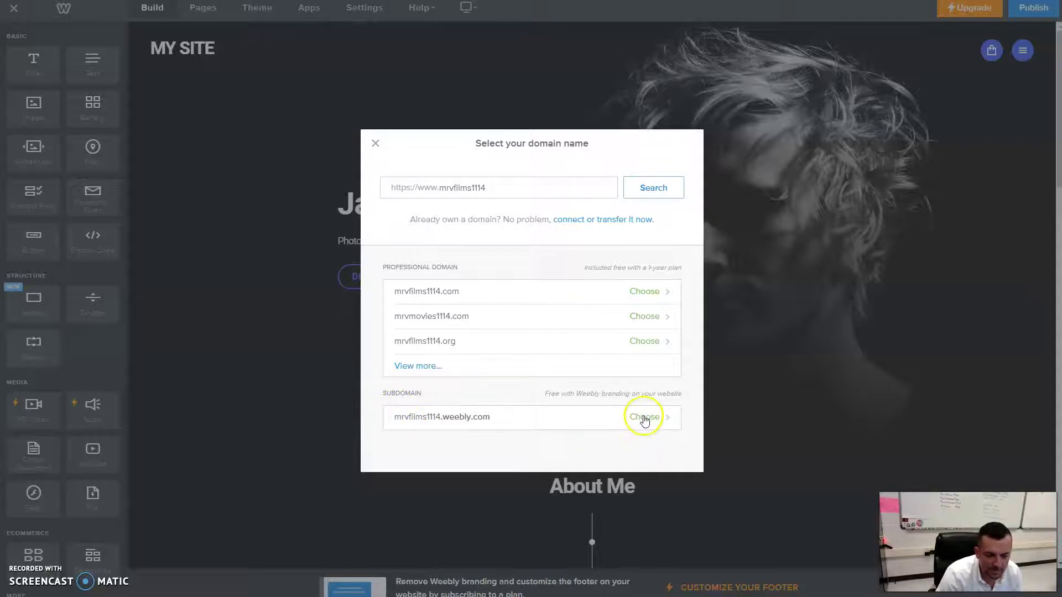
left_click(642, 419)
left_click(681, 145)
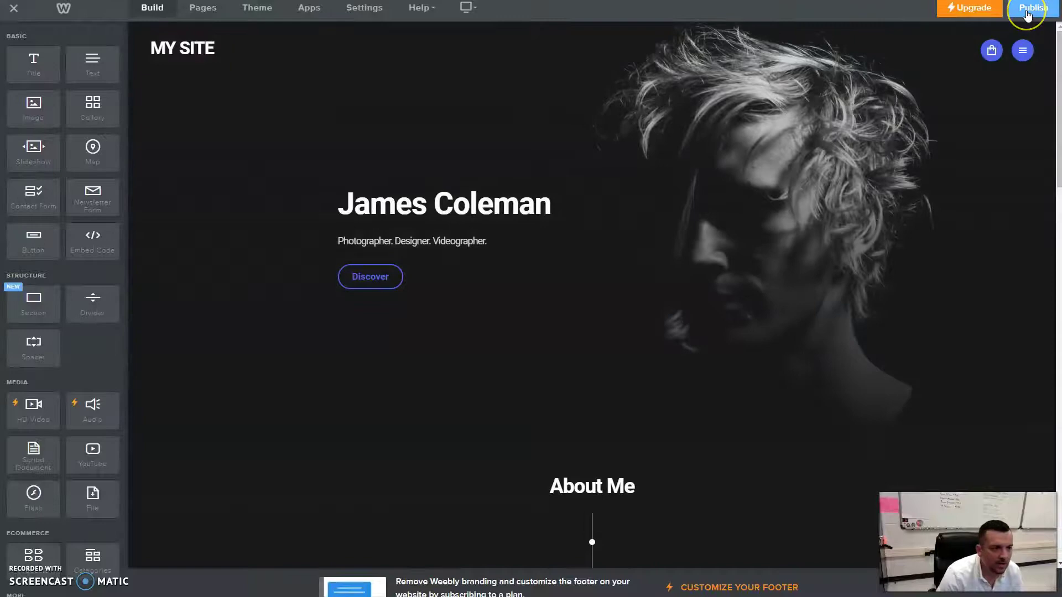
Publish the site, view the live page at mrvfilms1114.weebly.com, and return to the editor
left_click(1027, 15)
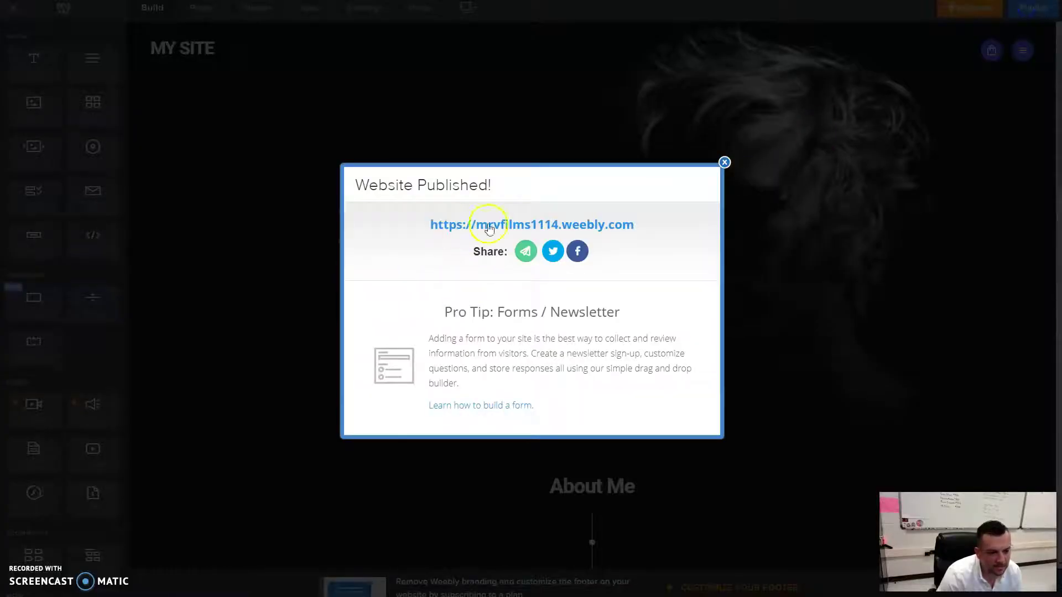
left_click(568, 225)
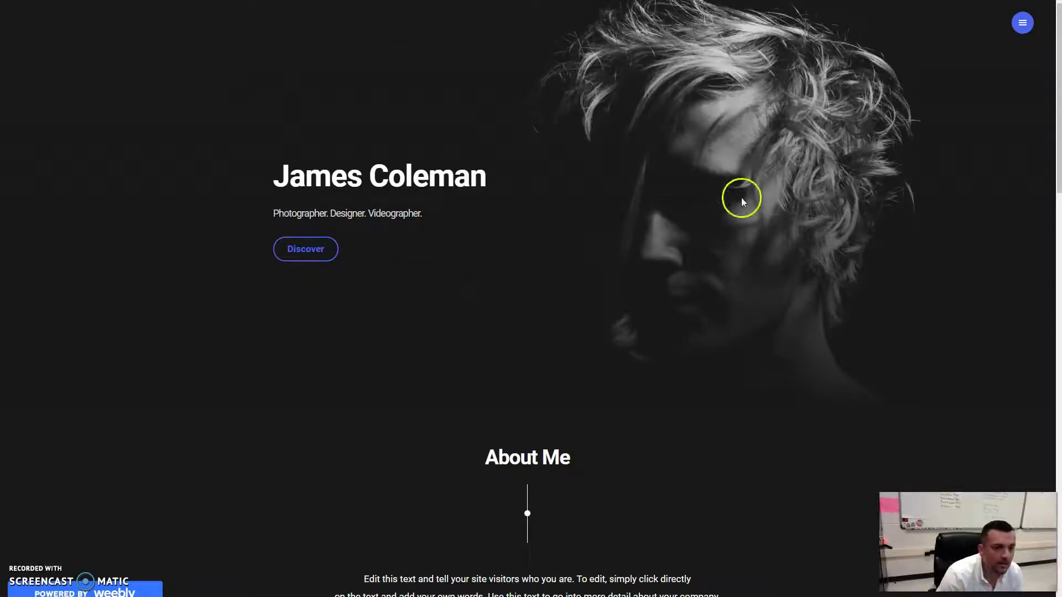
left_click(1042, 1)
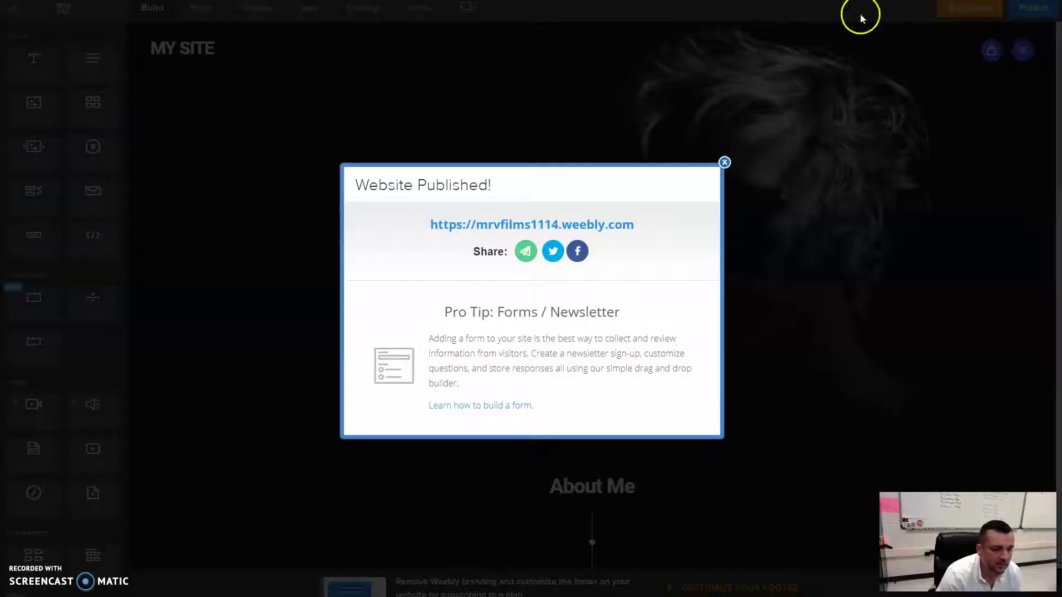
left_click(722, 164)
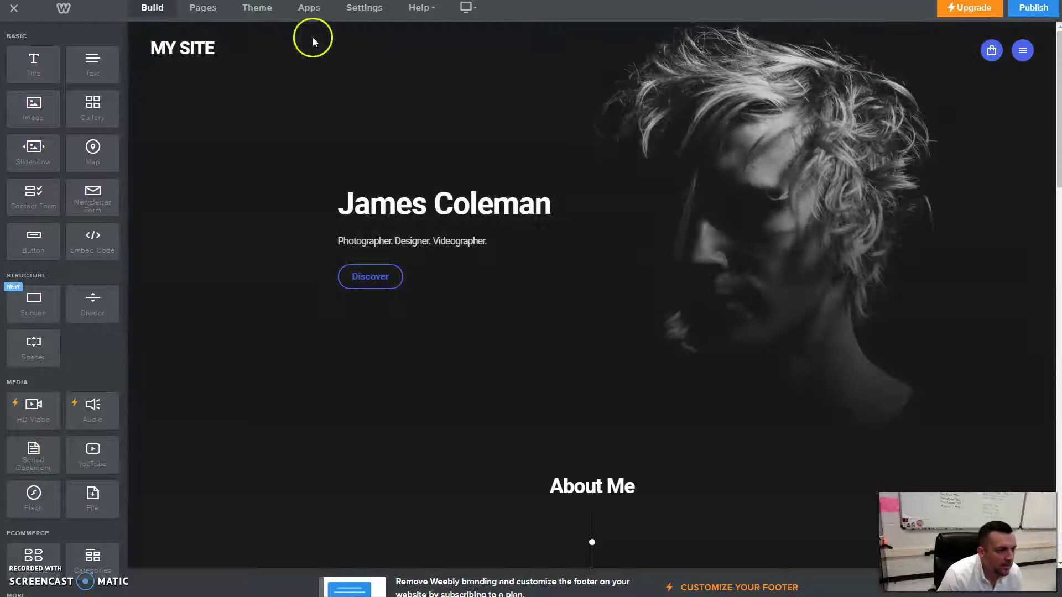
Examine which page links the site's navigation menu contains
left_click(1023, 51)
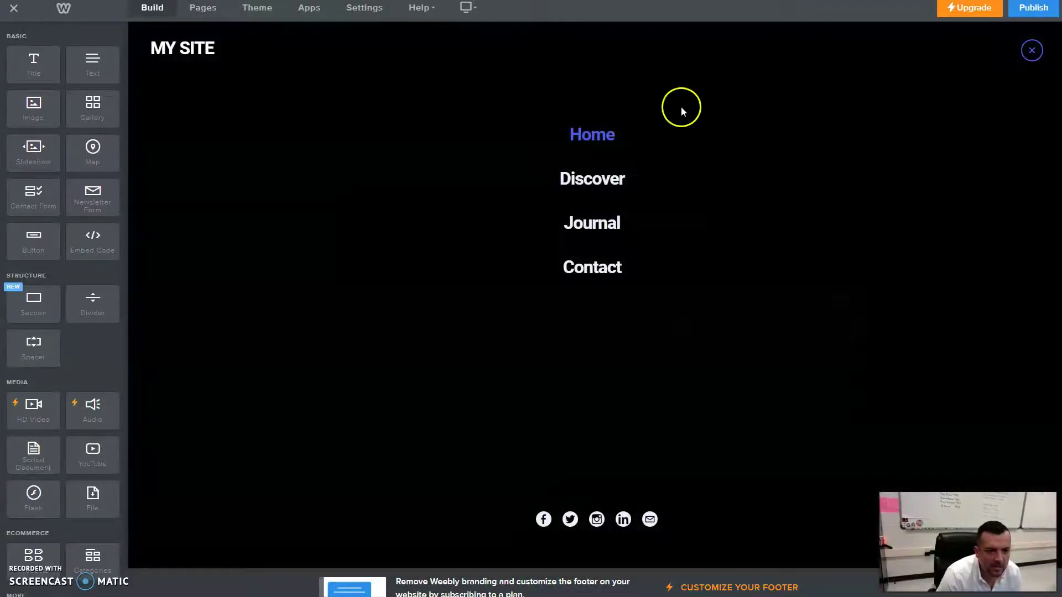
left_click(1032, 50)
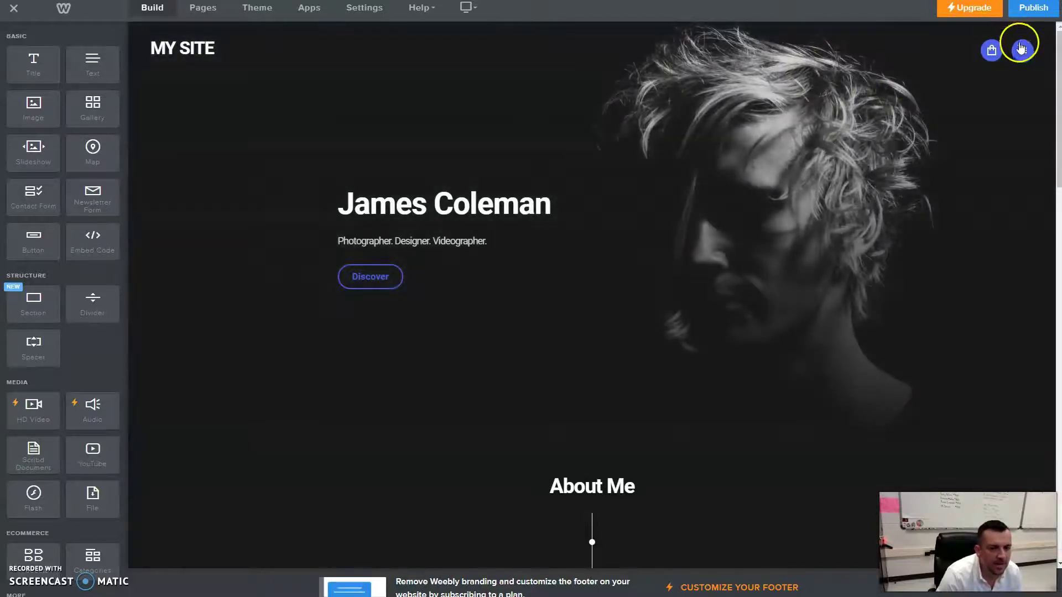
left_click(1022, 50)
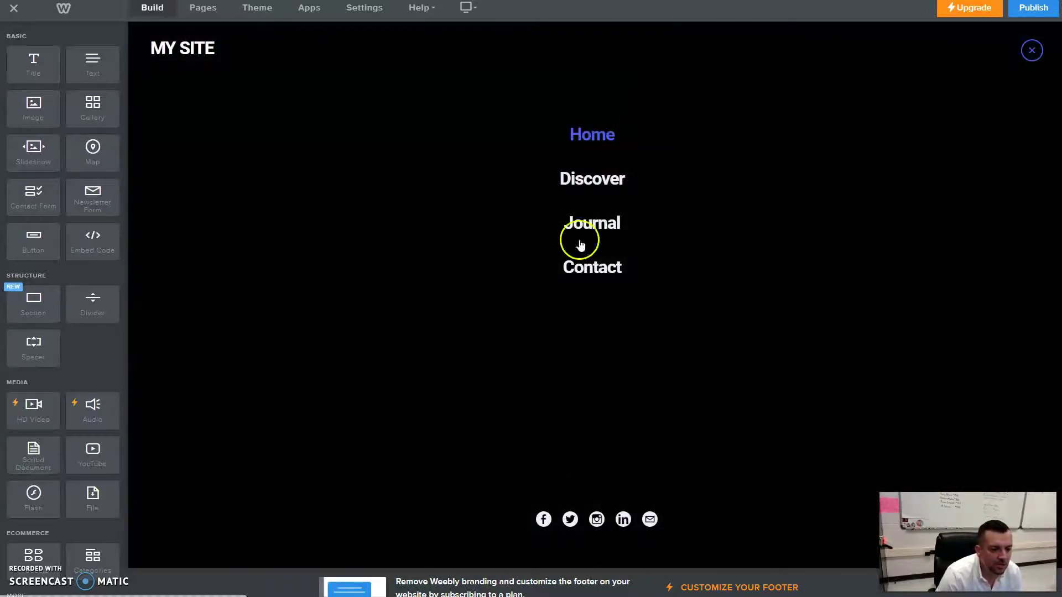
left_click(1032, 51)
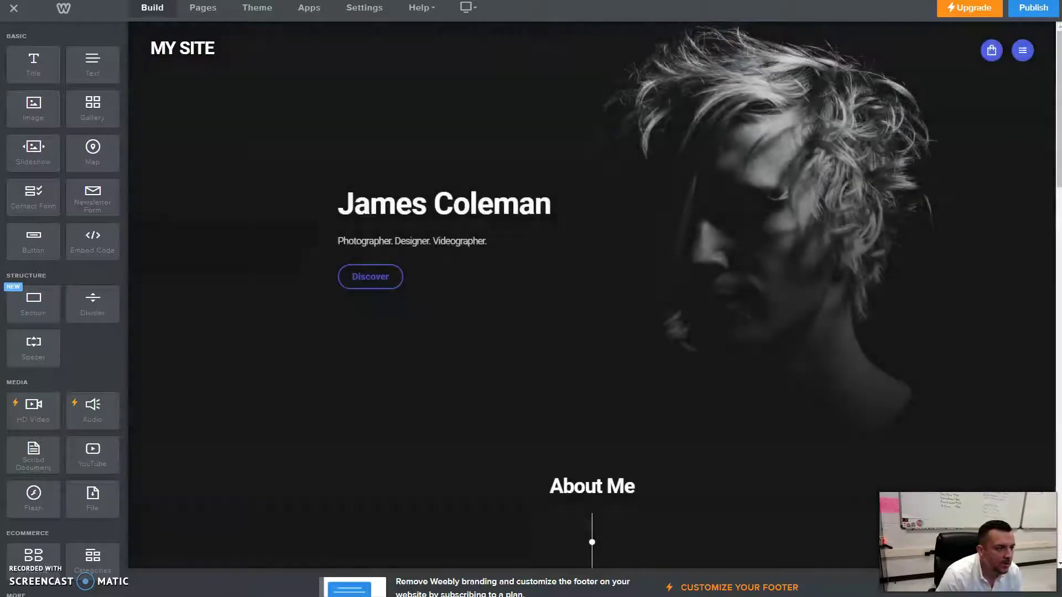
Rename the Discover page as About Me and check its link in the site's navigation menu
left_click(205, 8)
left_click(36, 94)
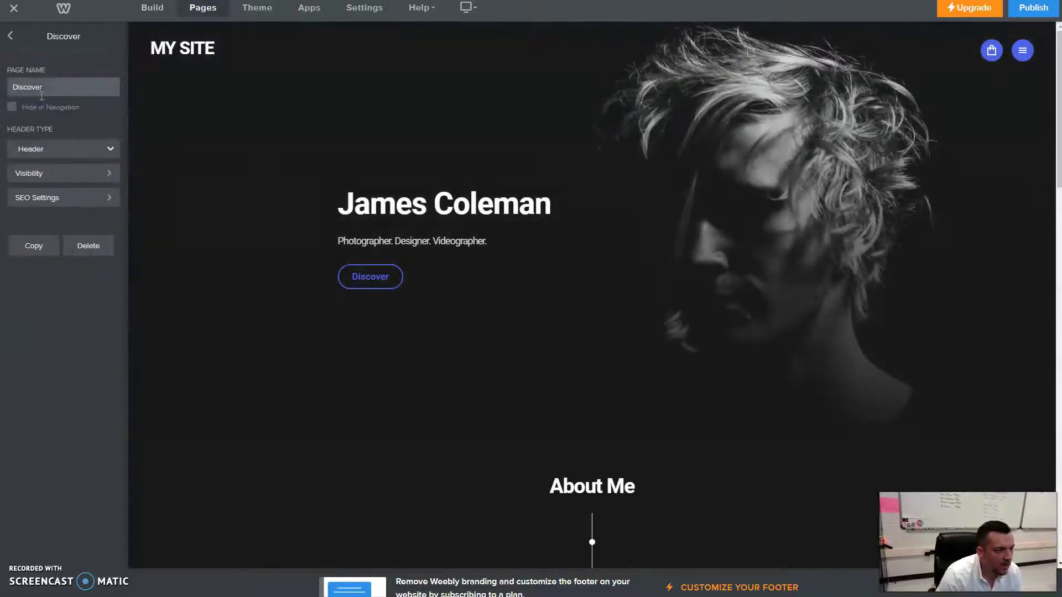
type("aBOU")
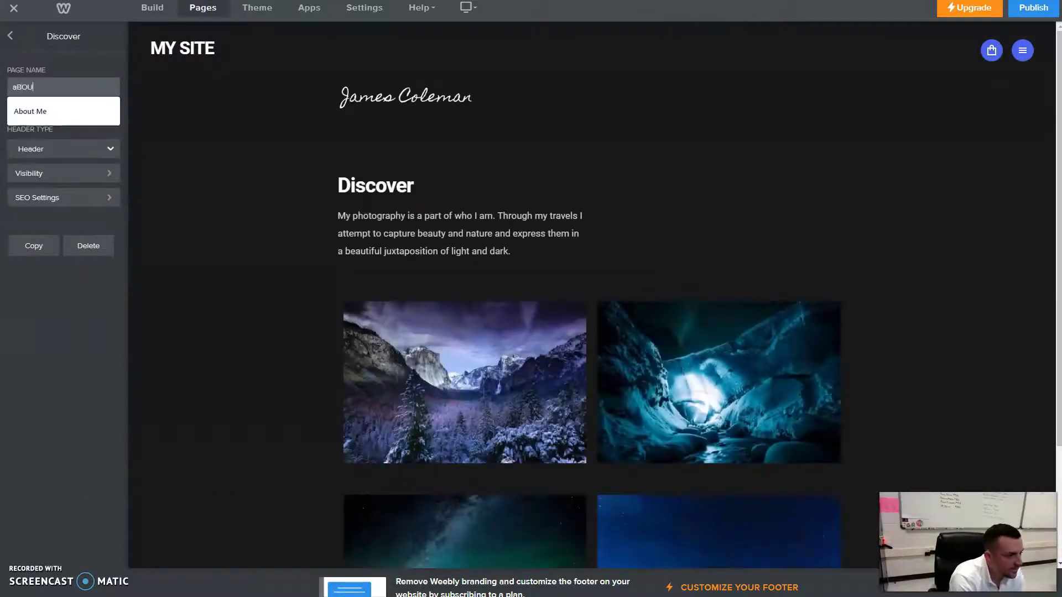
key("BackSpace")
type("About Me")
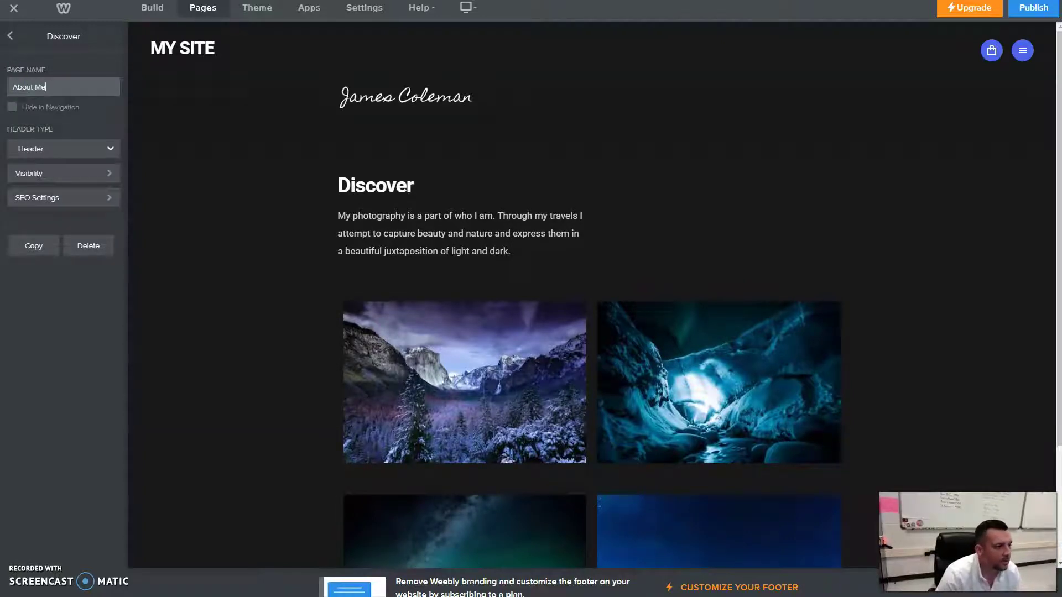
left_click(11, 33)
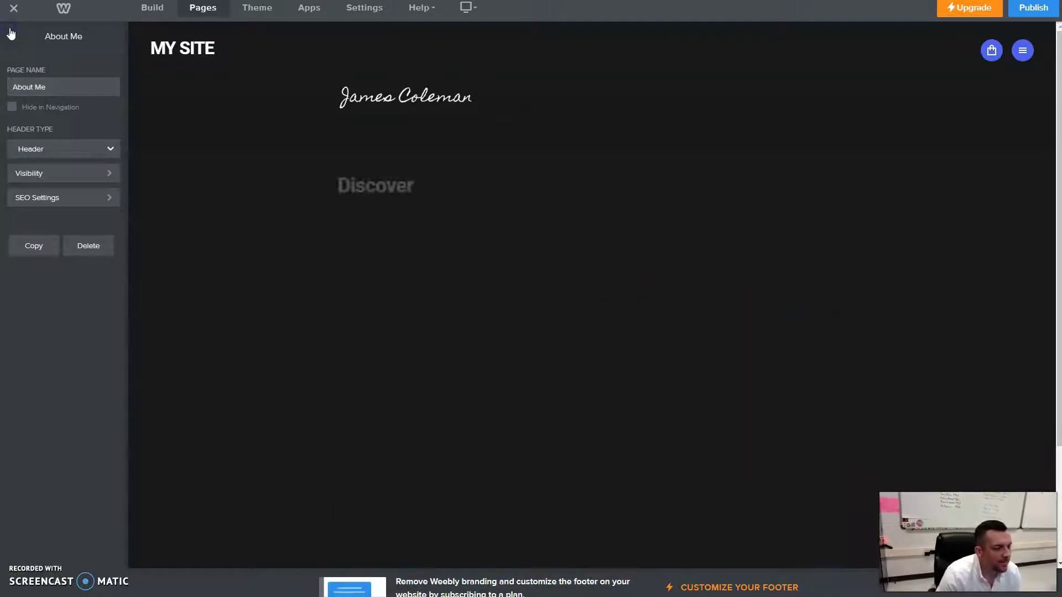
left_click(11, 38)
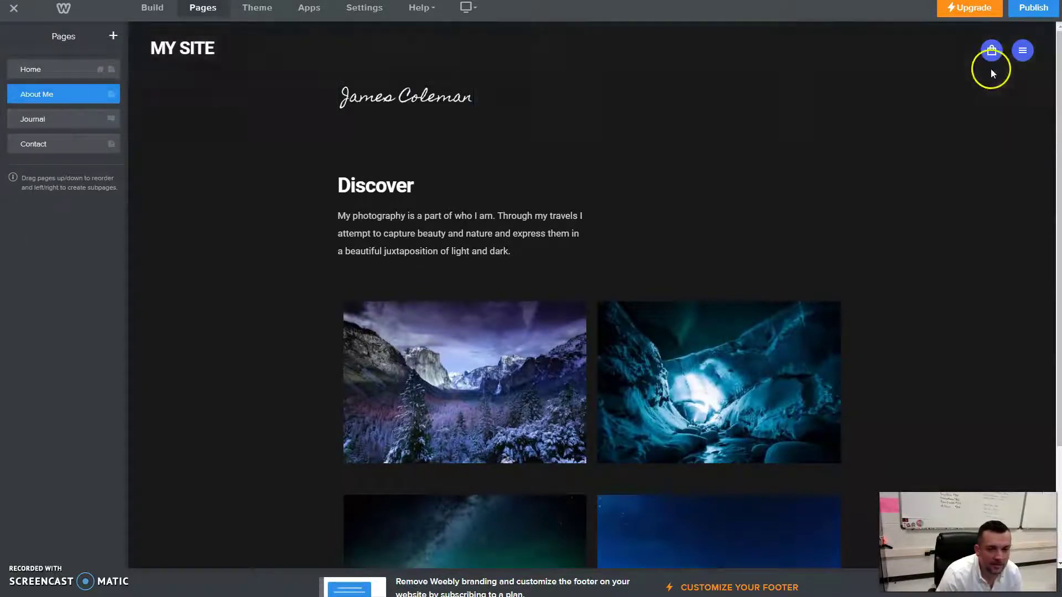
left_click(1023, 51)
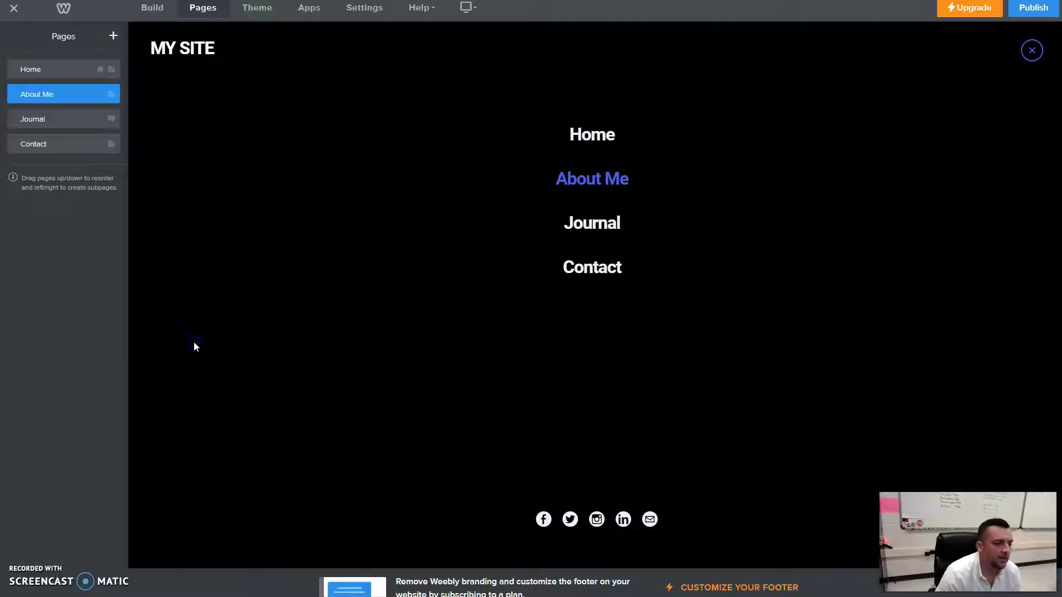
Delete the Journal blog page from the site
left_click(1032, 50)
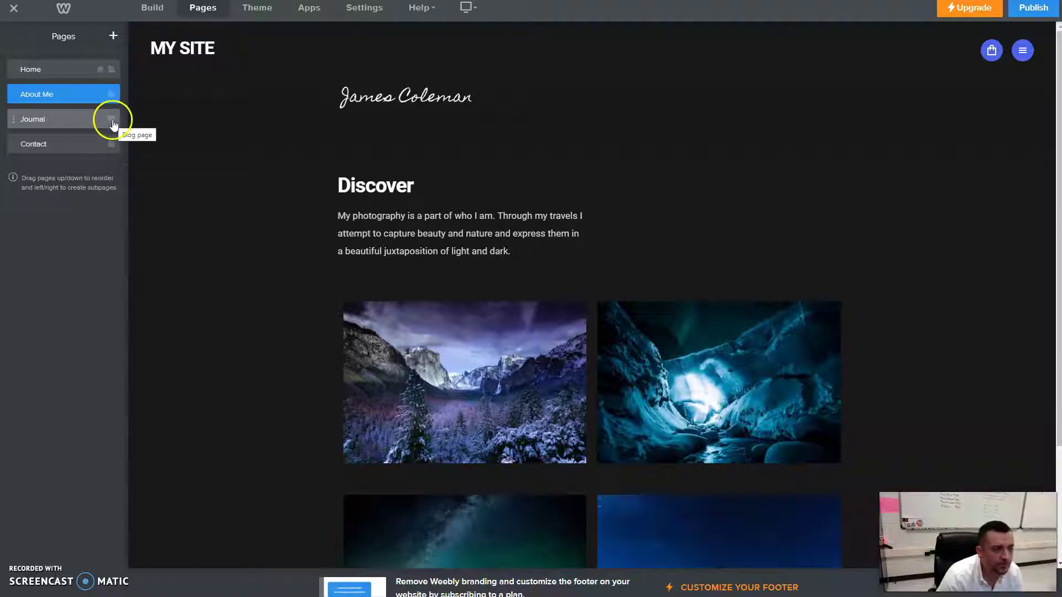
left_click(64, 118)
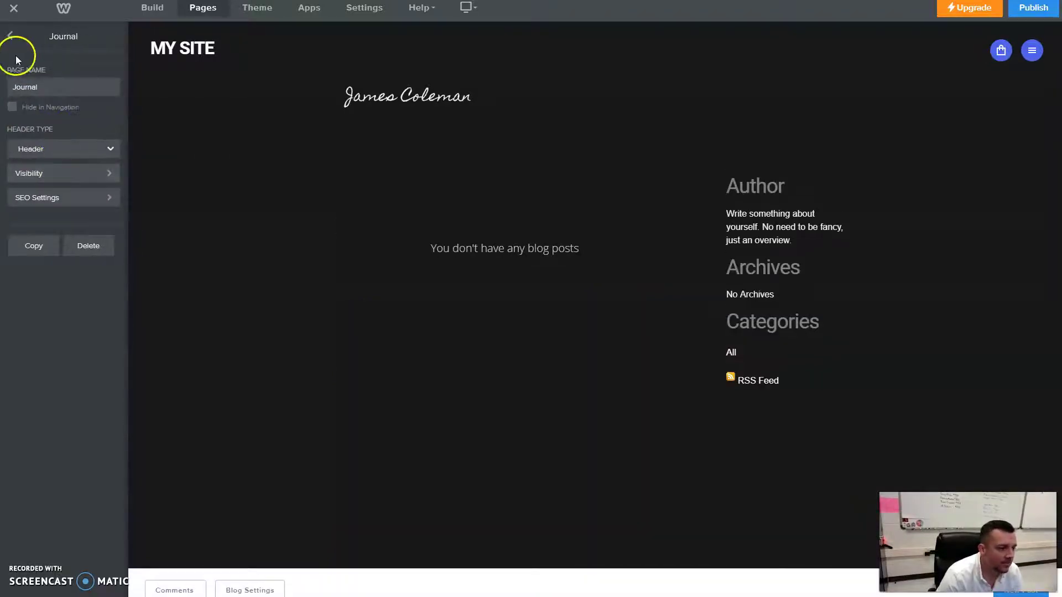
left_click(86, 243)
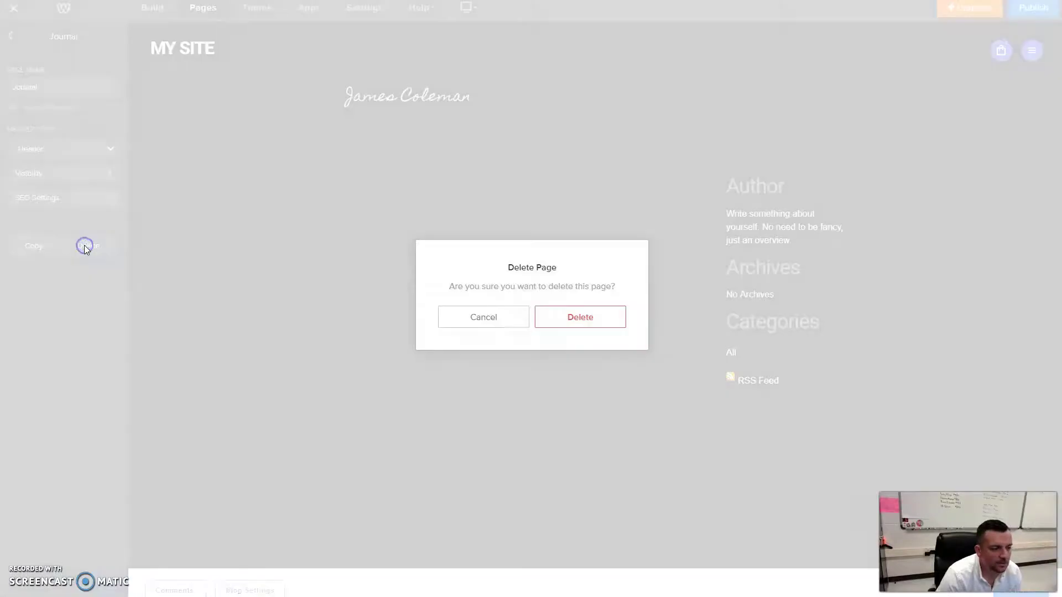
left_click(562, 324)
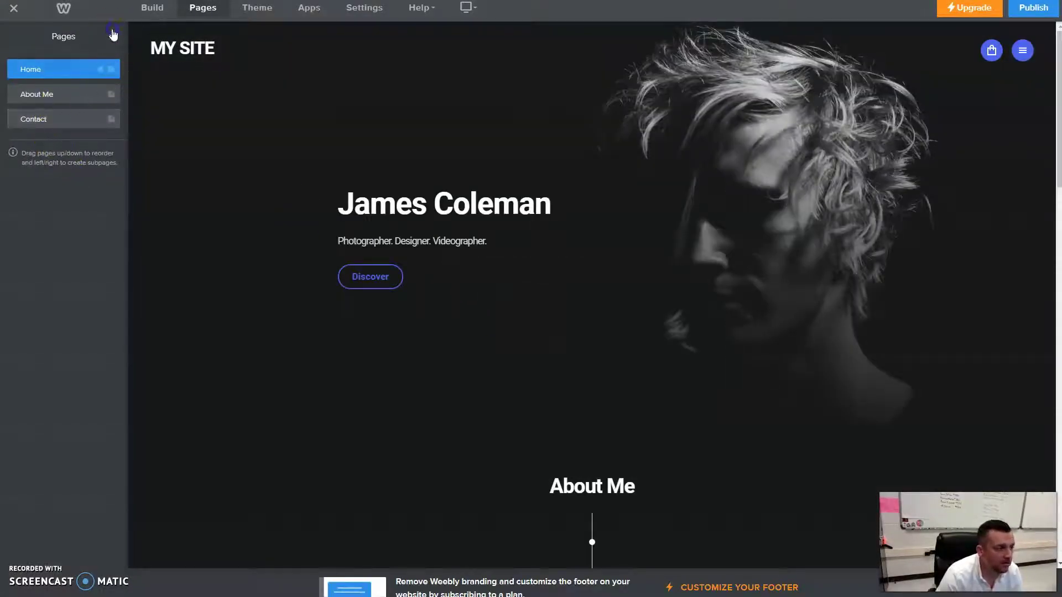
Add a standard page named My Work and place the Contact page below it in the page order
left_click(113, 35)
left_click(65, 75)
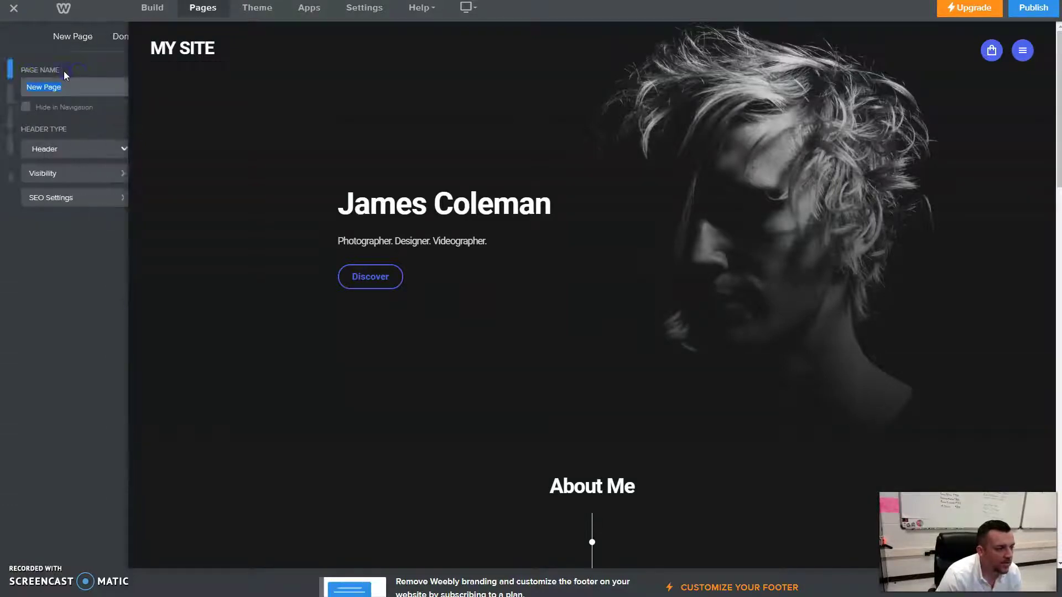
type("My Work")
left_click(109, 36)
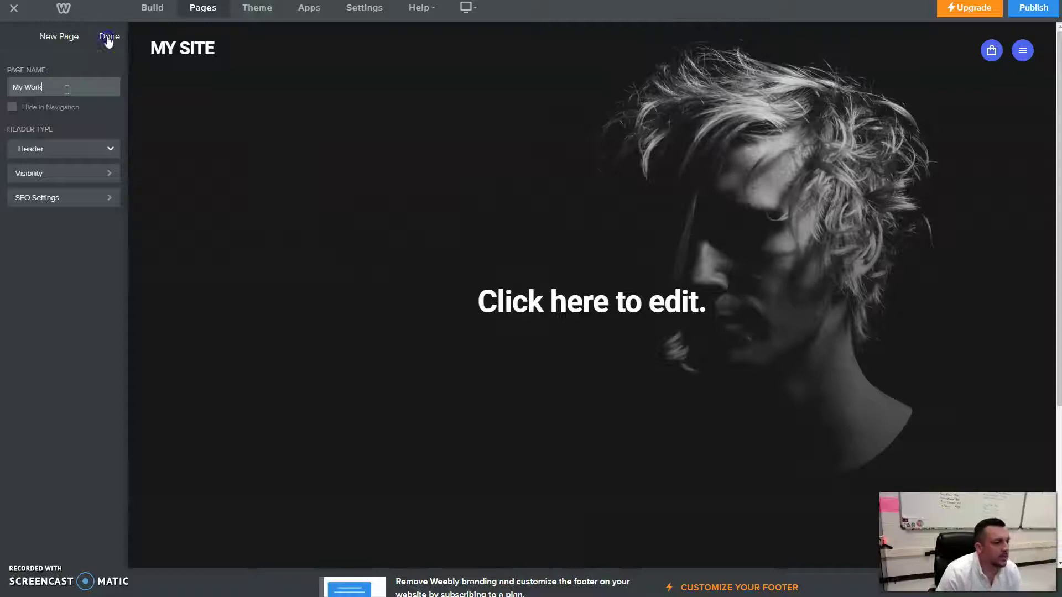
left_click_drag(98, 65, 55, 105)
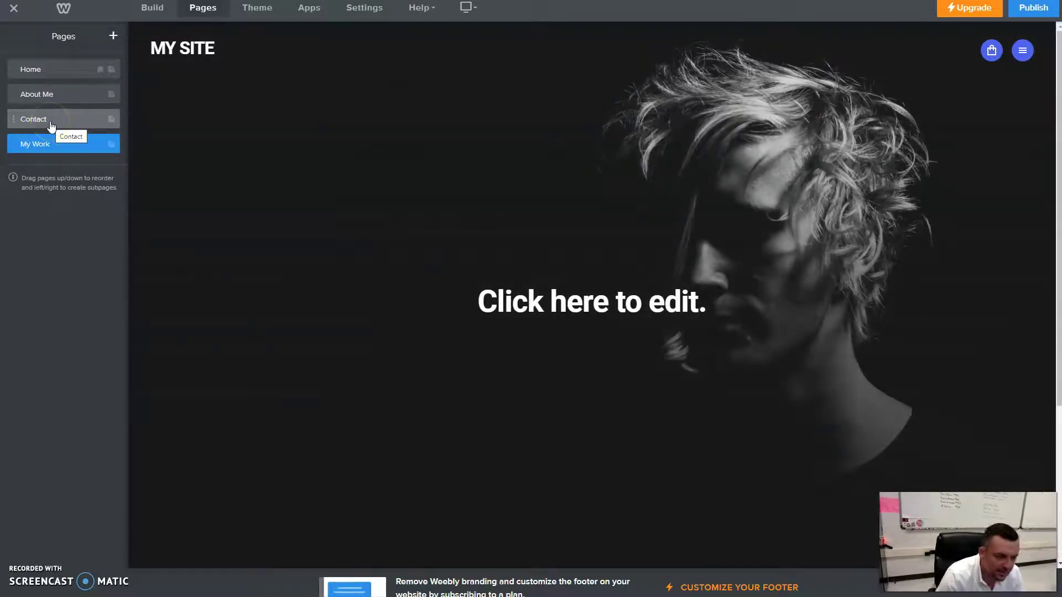
left_click_drag(51, 126, 26, 147)
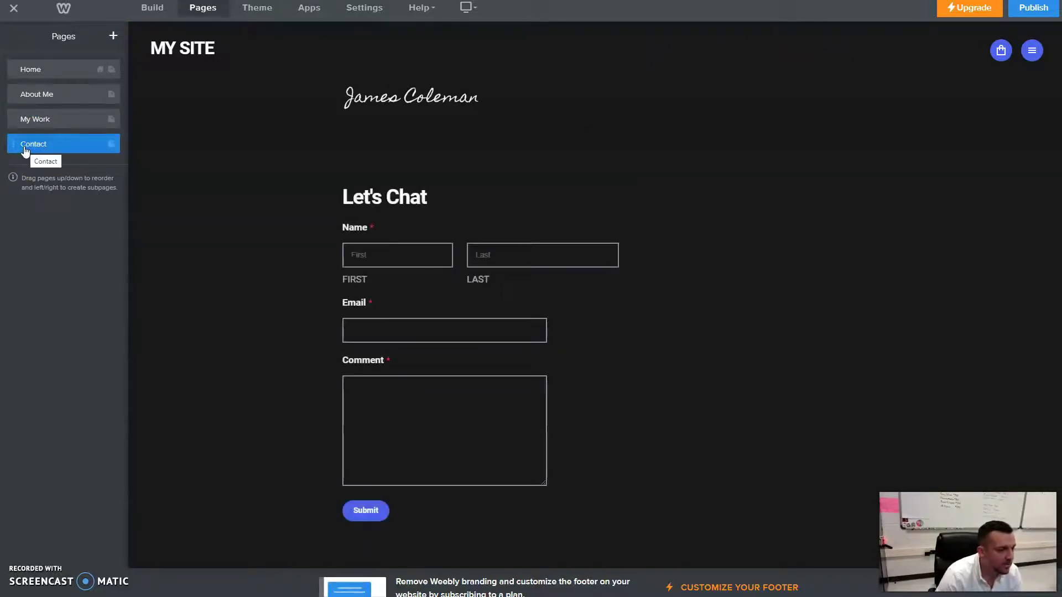
Try Contact as a subpage of My Work in the site's navigation menu, and return it to the top level
mouse_move(26, 150)
left_mouse_down()
mouse_move(35, 143)
mouse_move(35, 153)
left_mouse_up()
left_click(1032, 51)
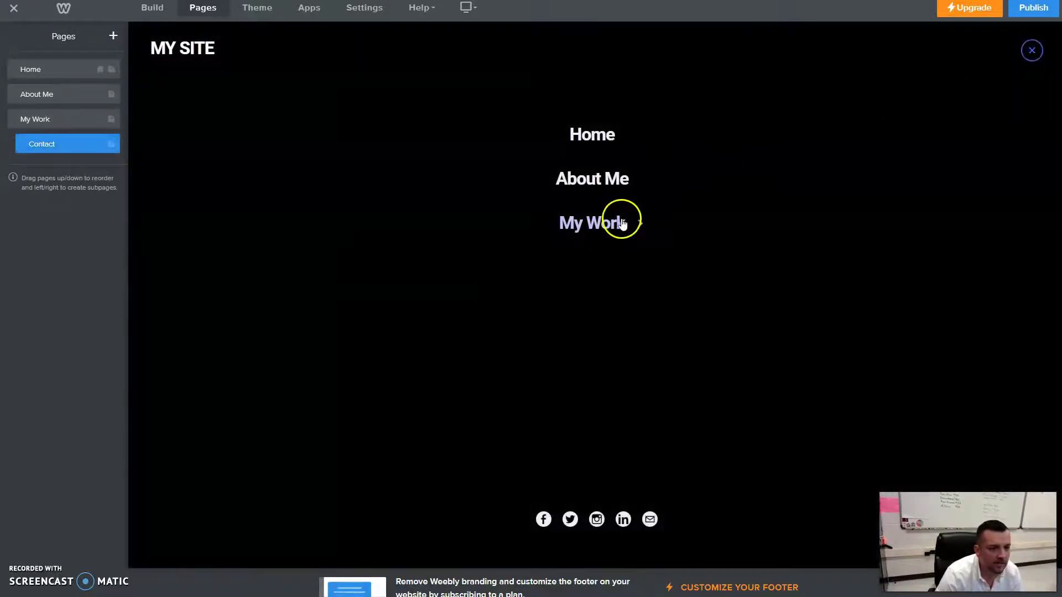
left_click(640, 228)
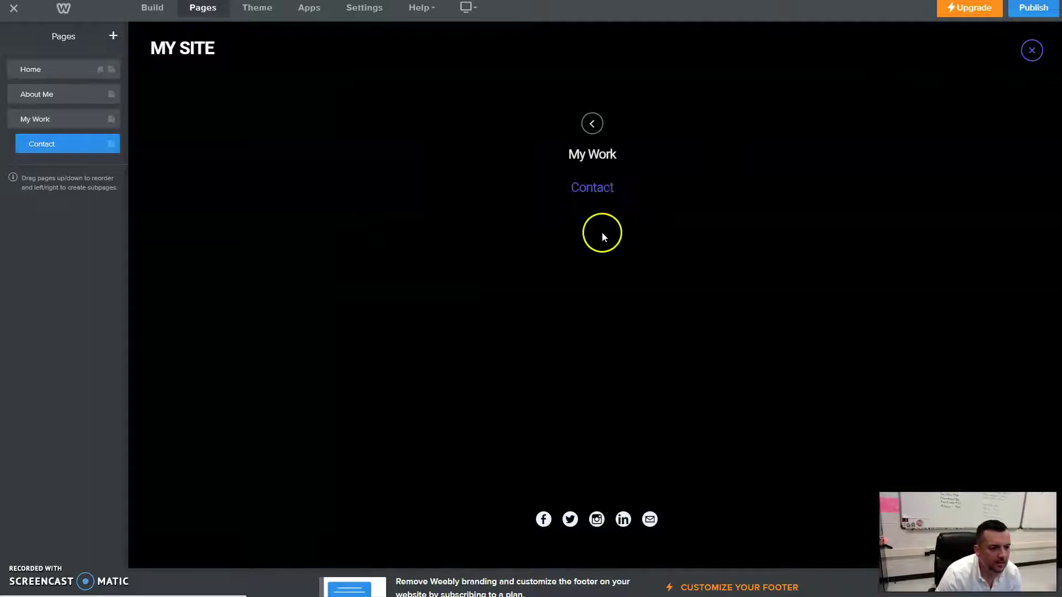
mouse_move(66, 149)
left_mouse_down()
mouse_move(40, 147)
mouse_move(52, 148)
left_mouse_up()
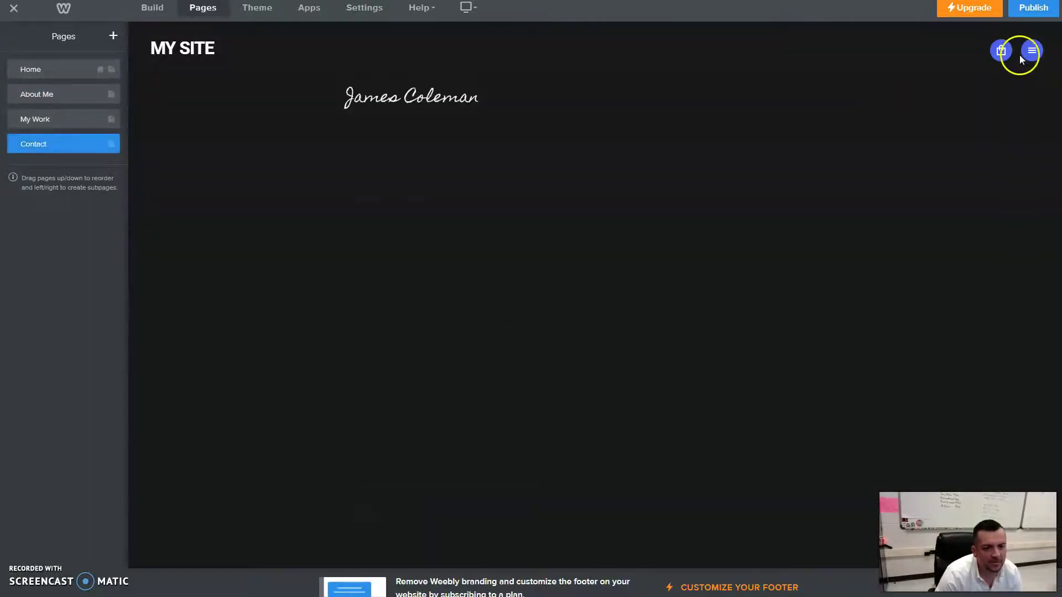
left_click(1022, 55)
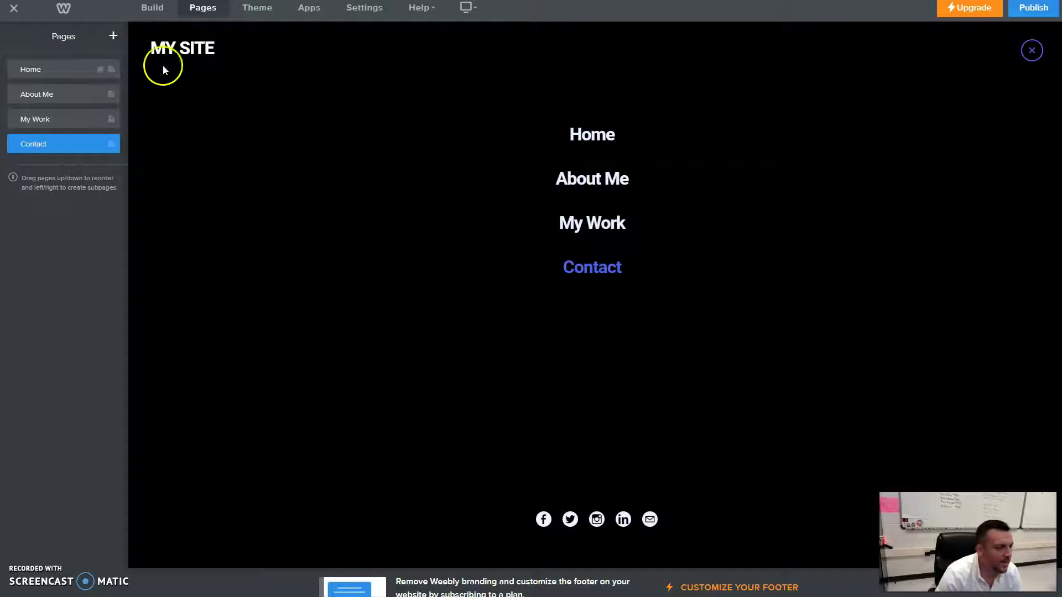
Review the page settings of Contact and About Me and the page types that can be added
left_click(66, 143)
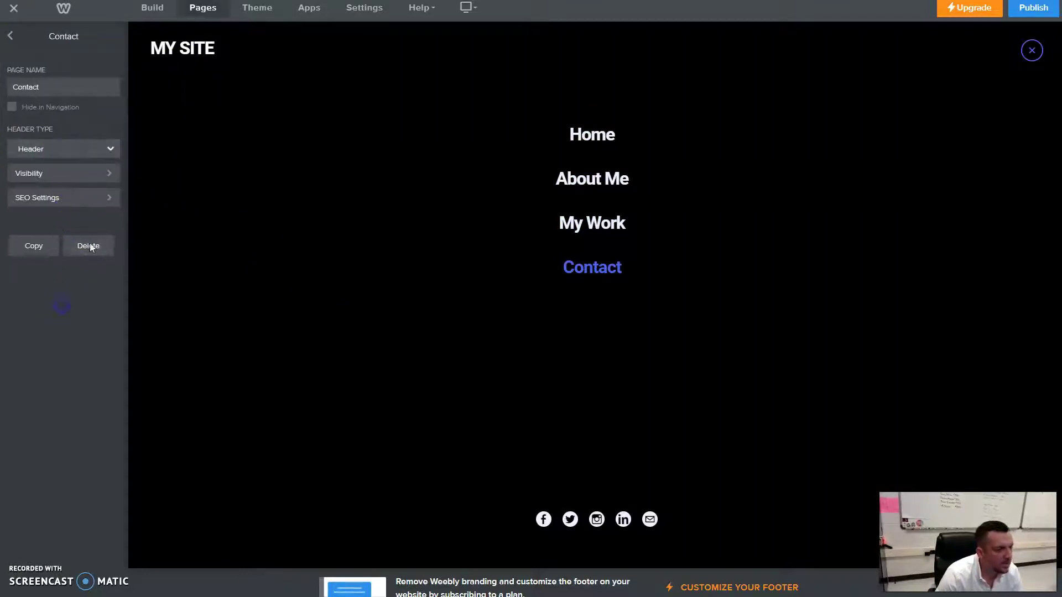
left_click(10, 39)
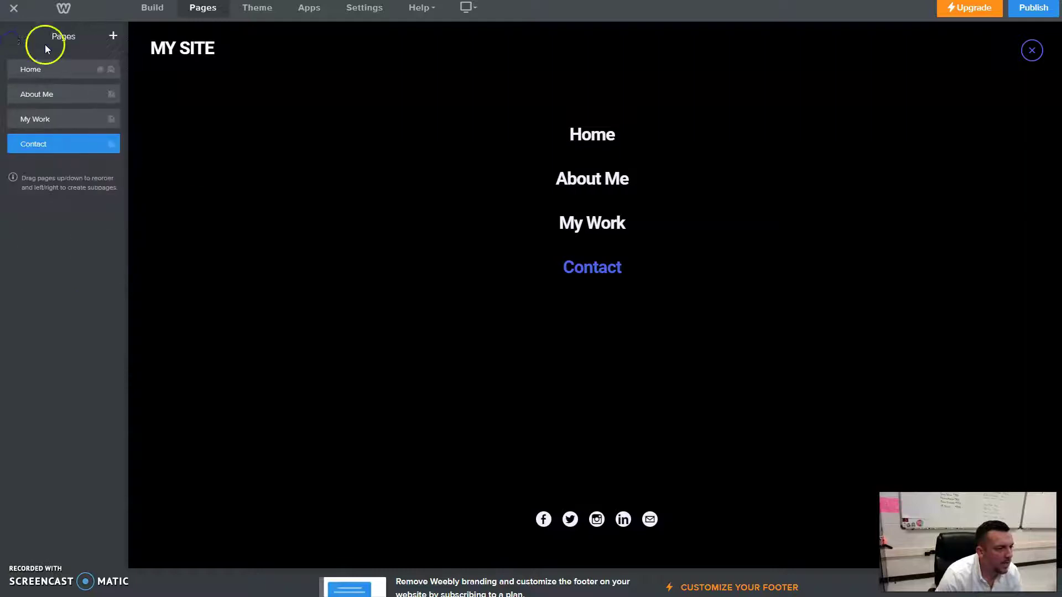
left_click(113, 38)
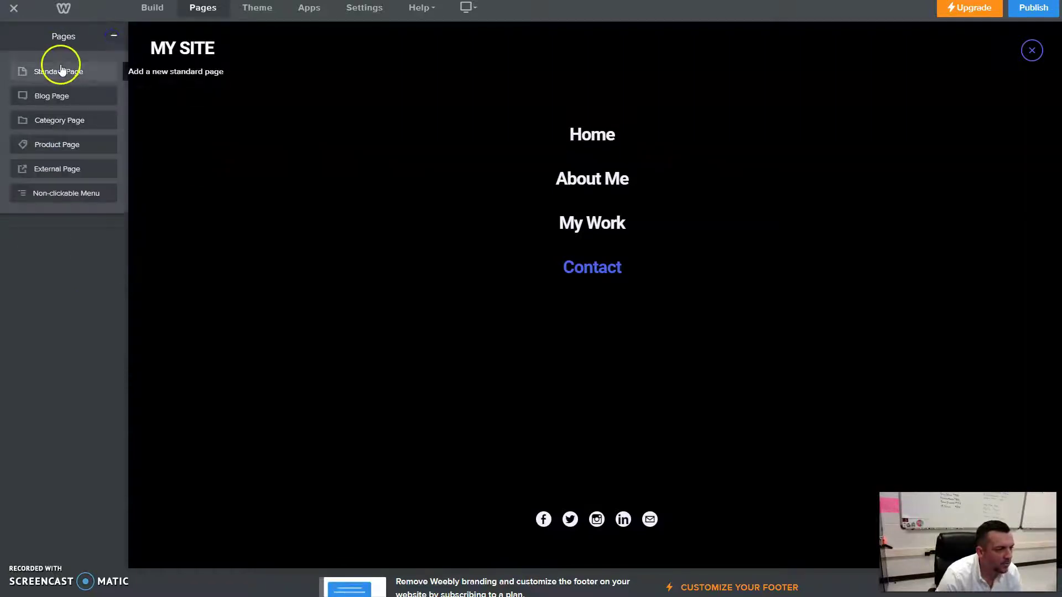
left_click(113, 36)
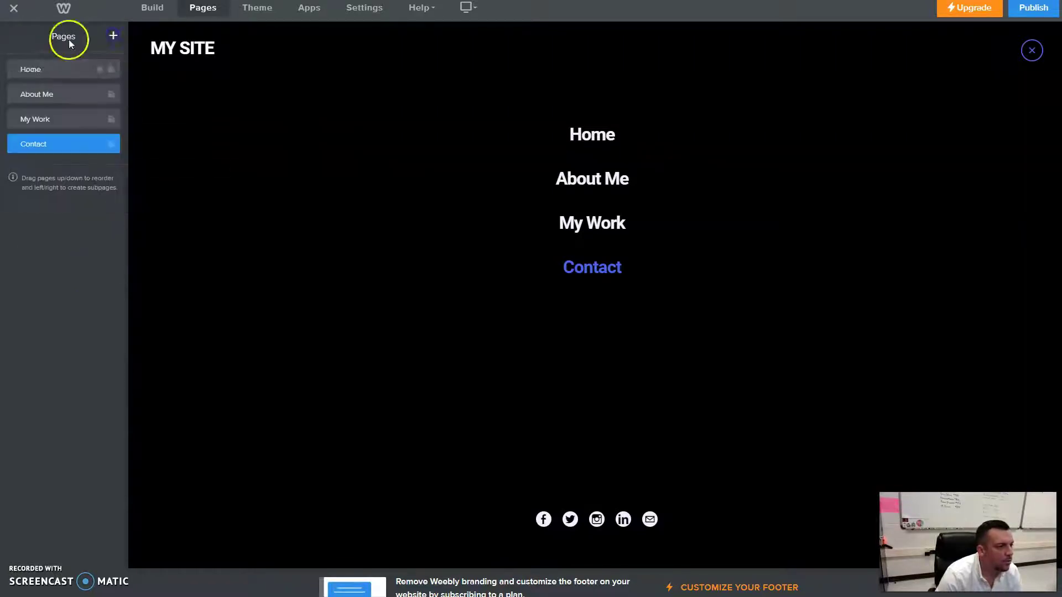
left_click(47, 95)
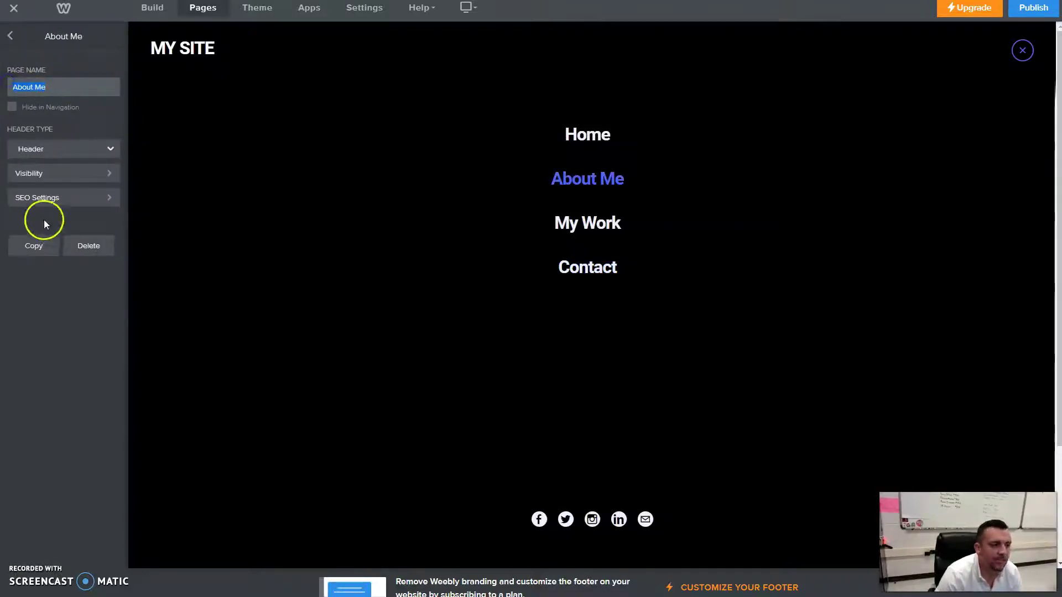
left_click(18, 29)
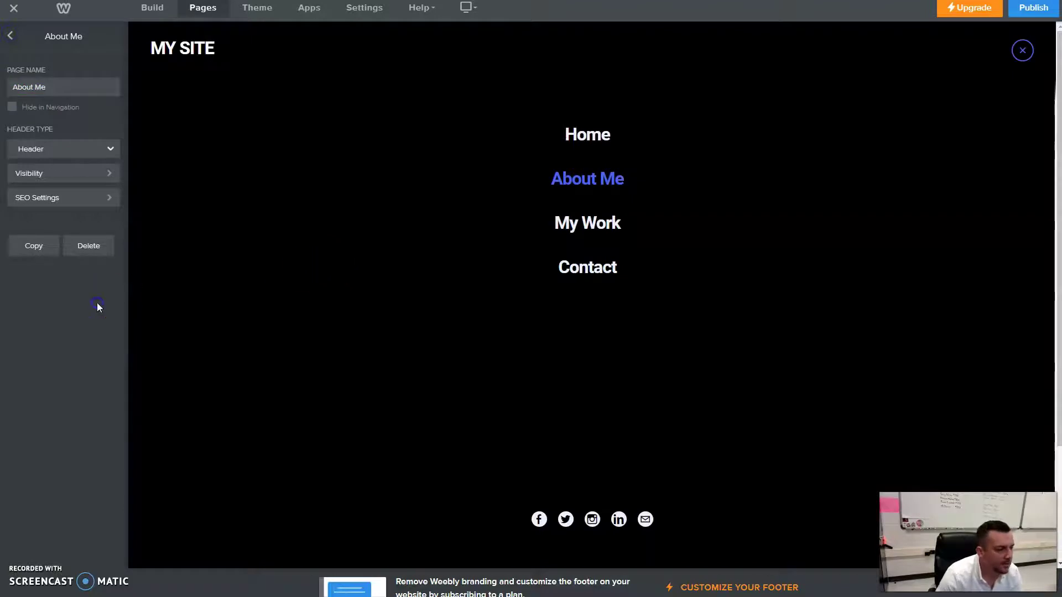
left_click(12, 36)
View the theme options and the general site settings, including the dialog for changing the site address
left_click(155, 12)
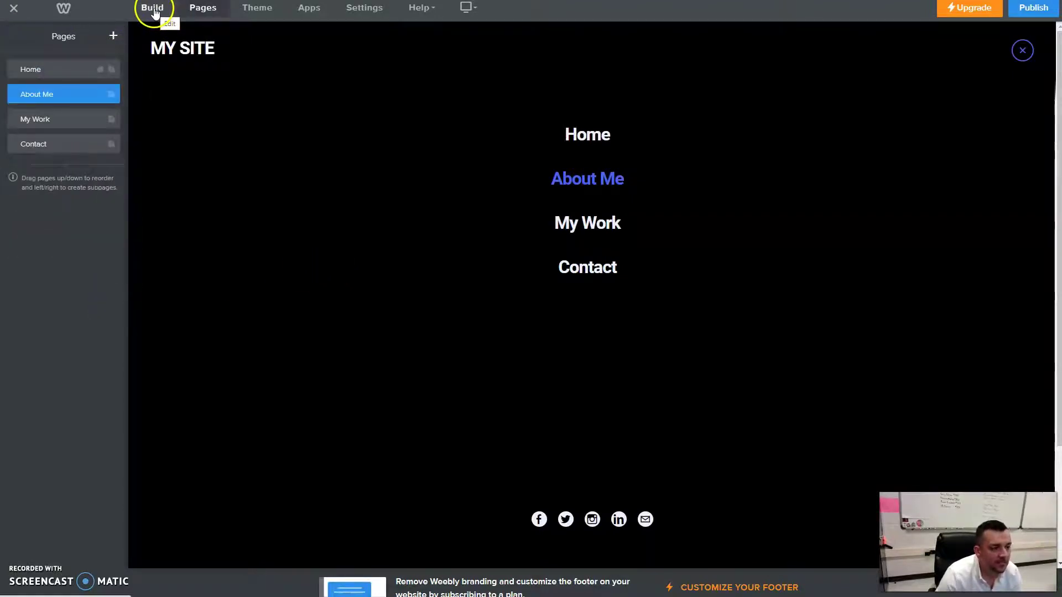
left_click(242, 11)
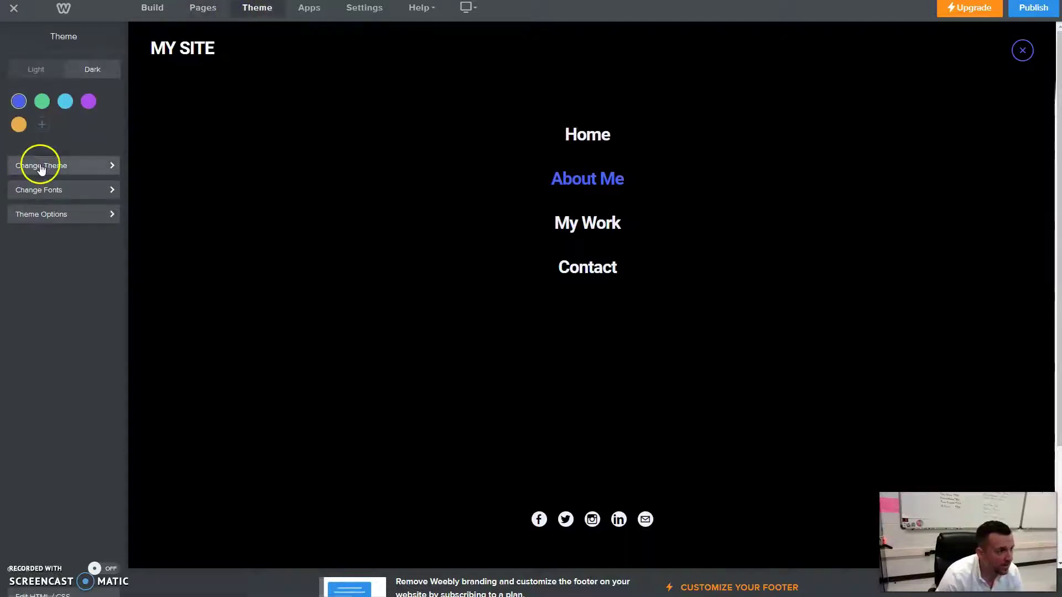
left_click(354, 11)
left_click(1022, 154)
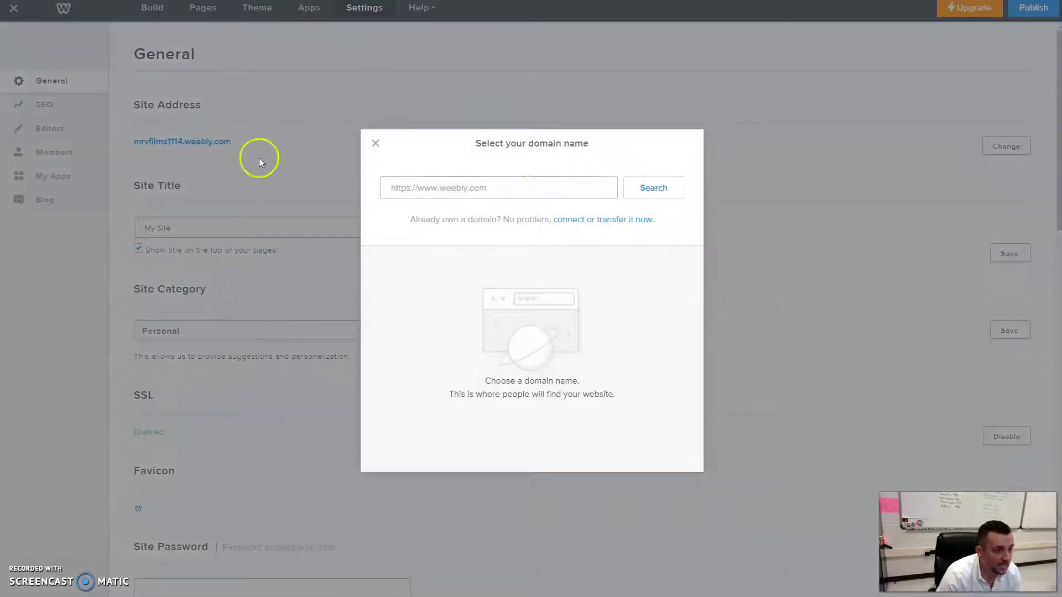
left_click(375, 144)
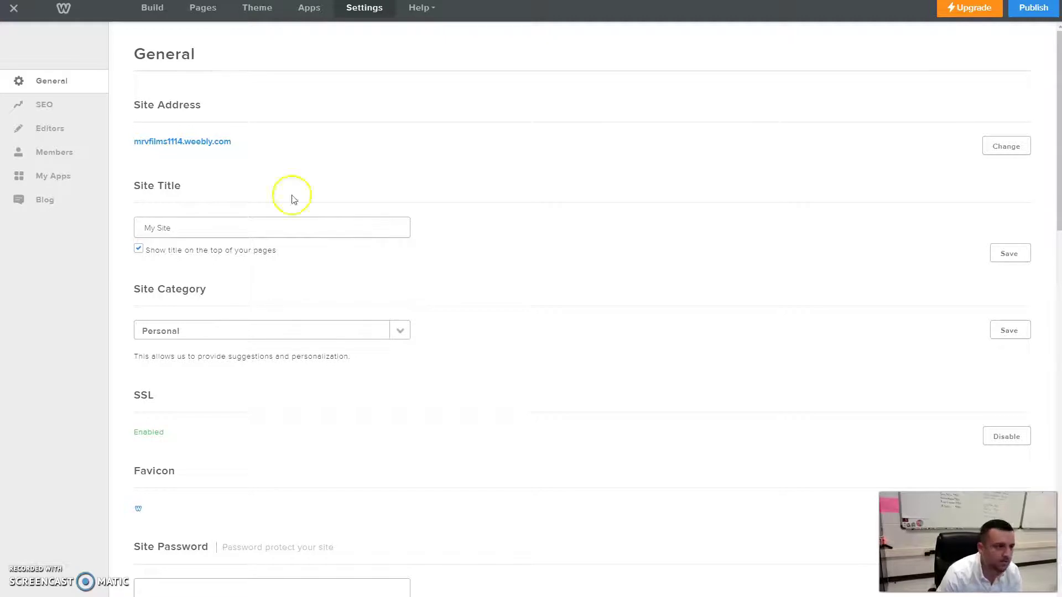
Open the Home page for editing and replace the name in its header title with Your Name
left_click(157, 9)
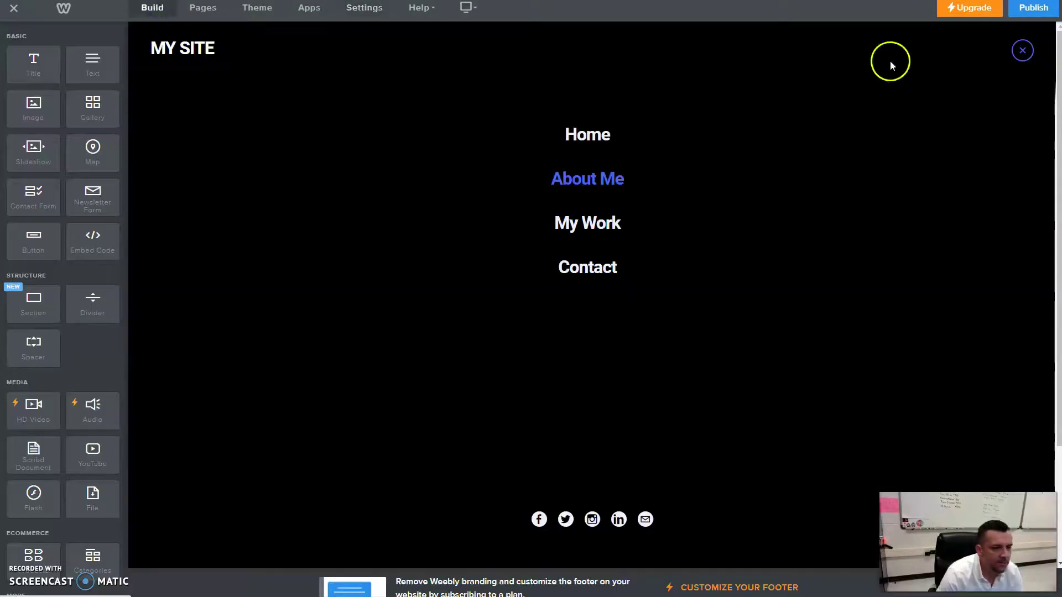
left_click(1023, 50)
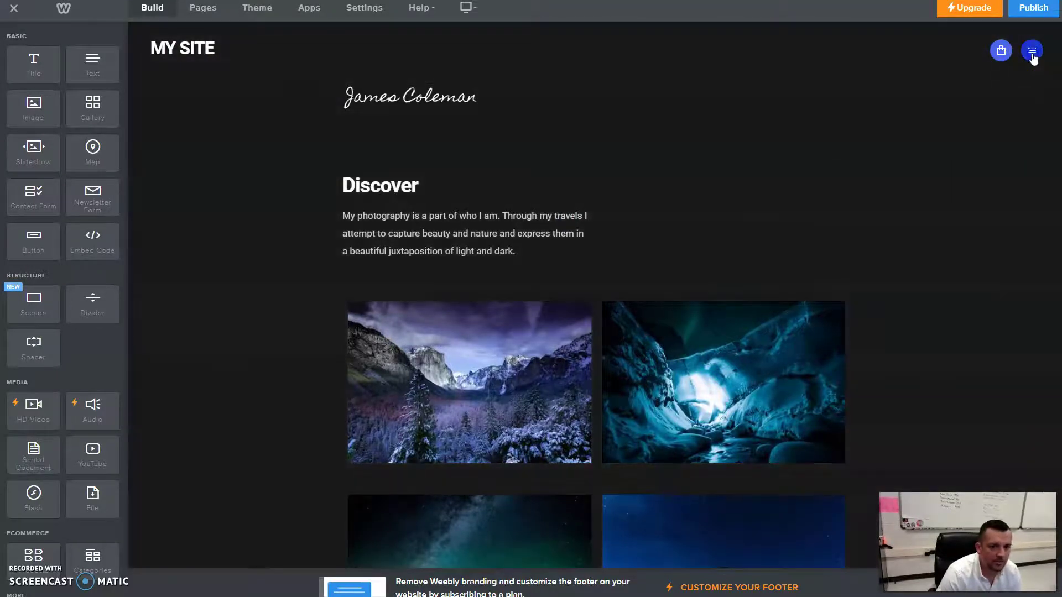
left_click(1031, 50)
left_click(571, 138)
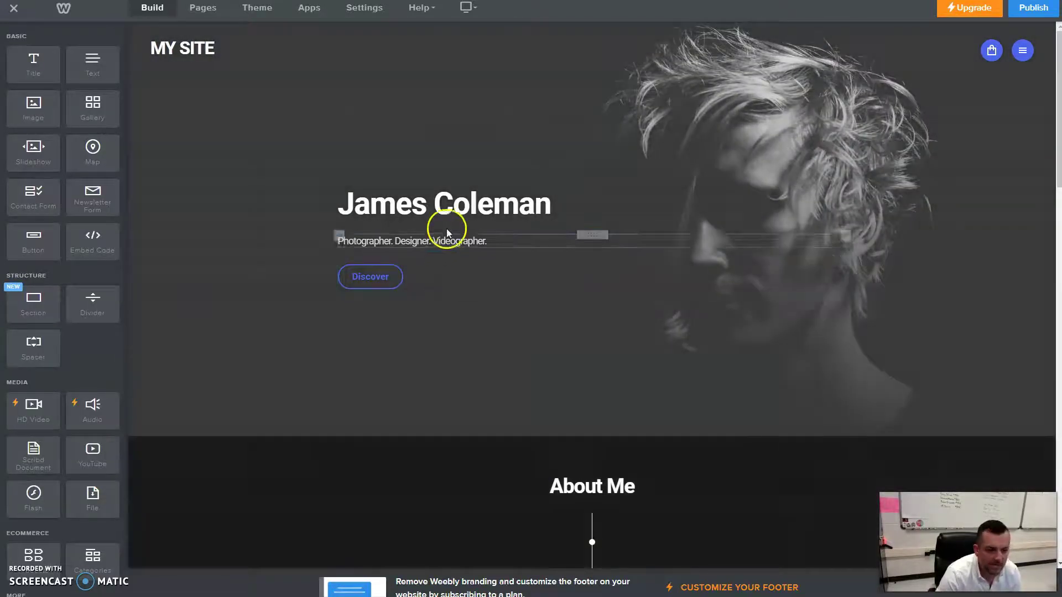
left_click(464, 206)
left_click_drag(569, 204, 202, 214)
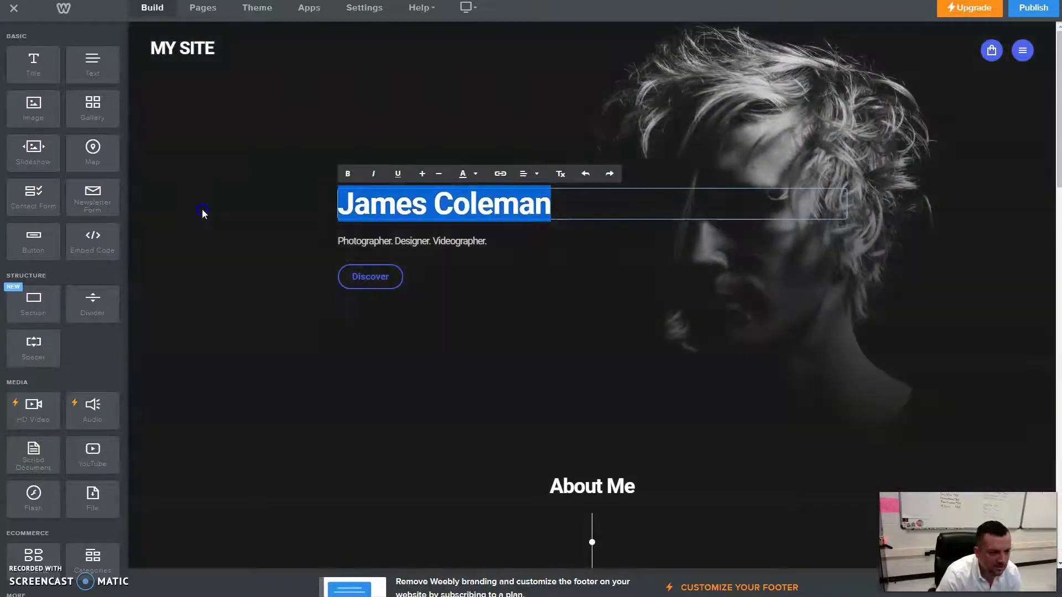
type("Your Name")
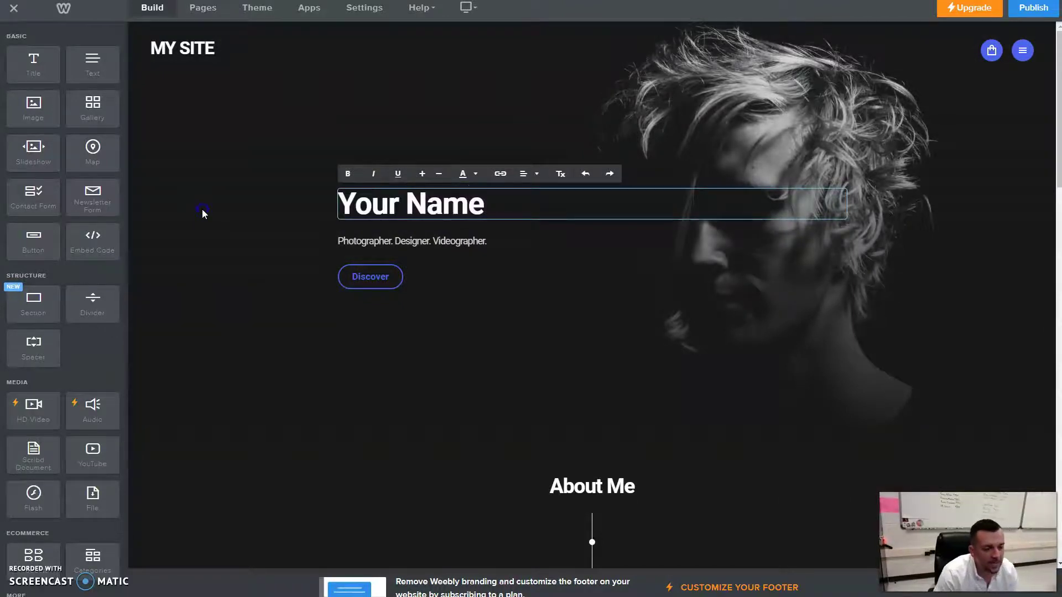
left_click(203, 214)
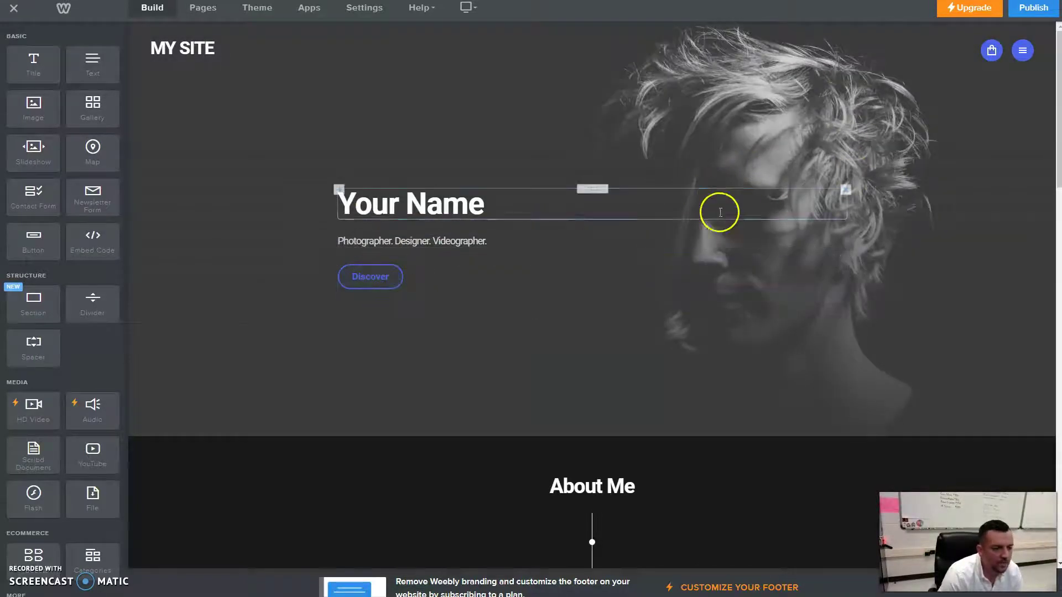
Remove "Photographer. Designer." from the Home header's subtitle, keeping only "Videographer."
left_click(439, 242)
left_click(435, 243)
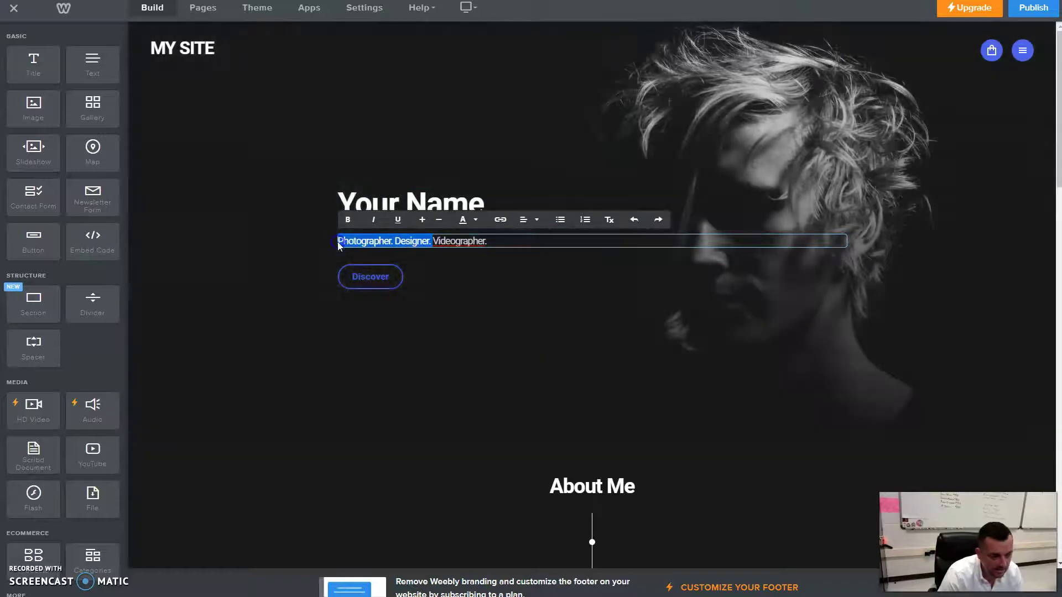
key("BackSpace")
left_click(292, 307)
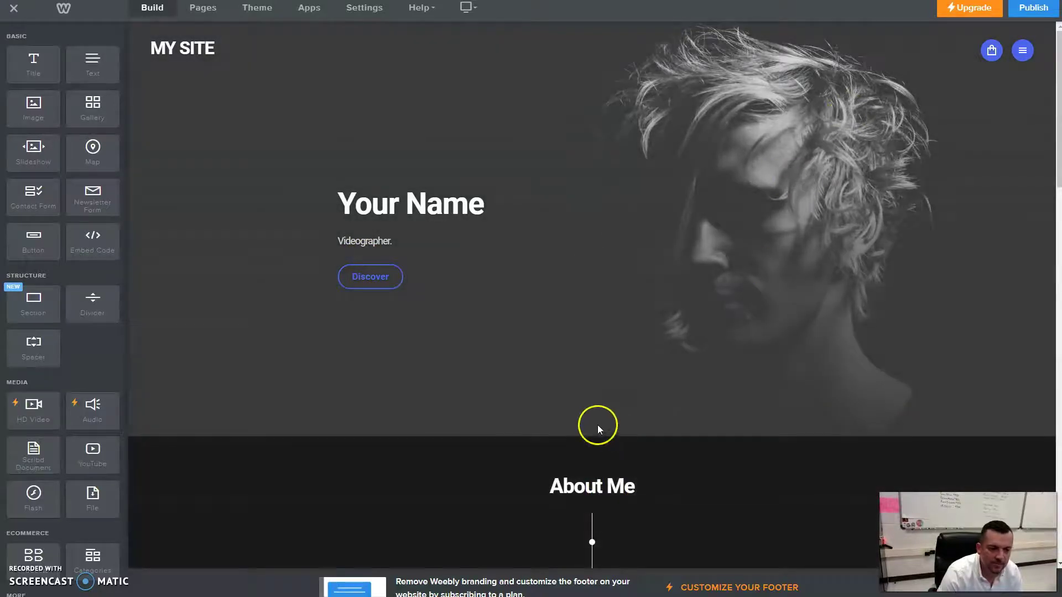
Delete the Discover button from the Home page header
left_click(443, 206)
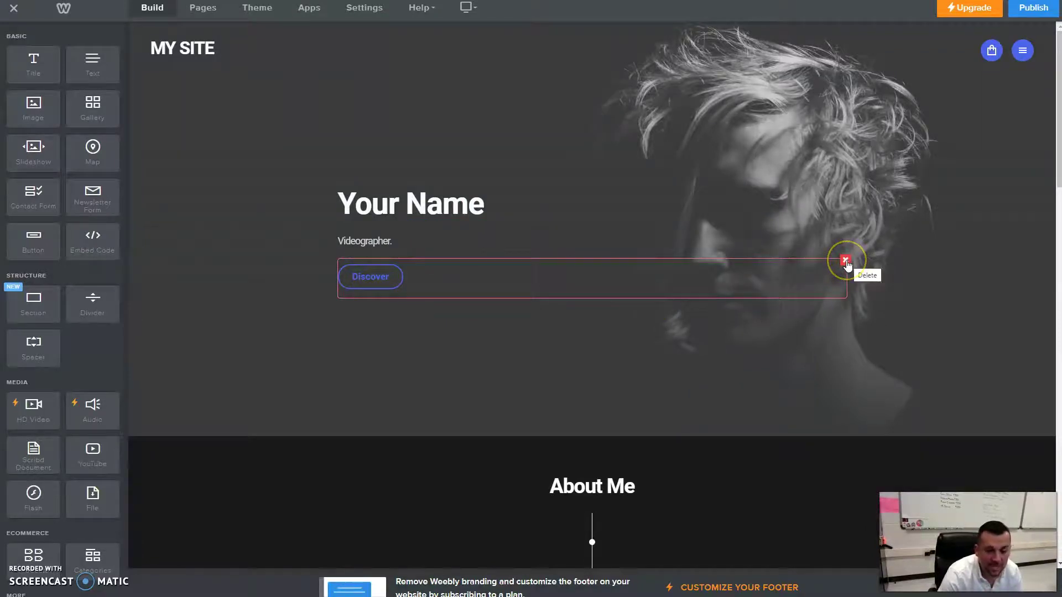
left_click(847, 262)
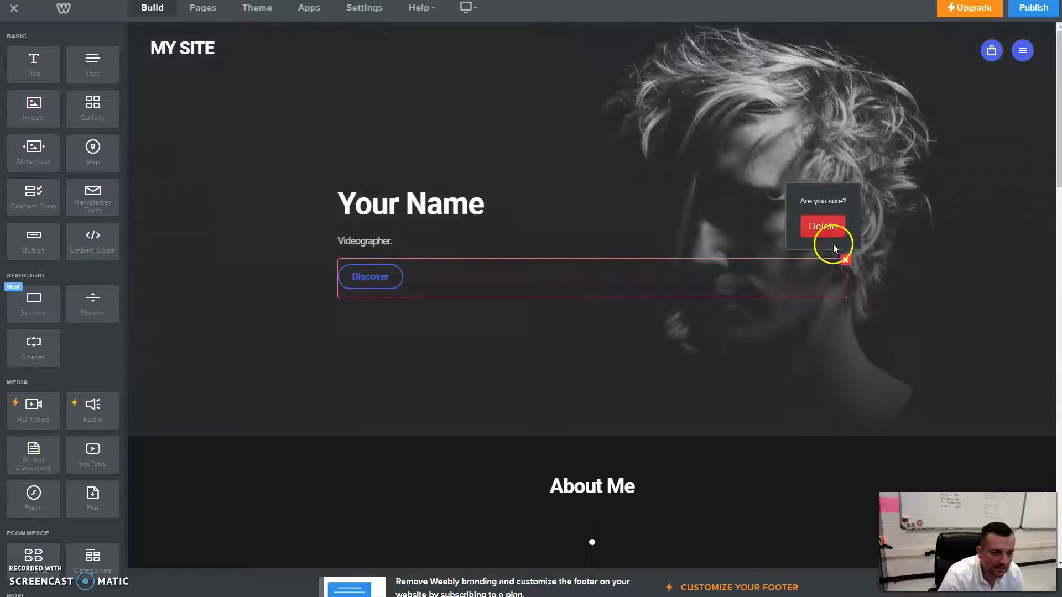
left_click(832, 235)
Delete the signature image below the About Me text on the Home page
scroll(335, 498, "down", 8)
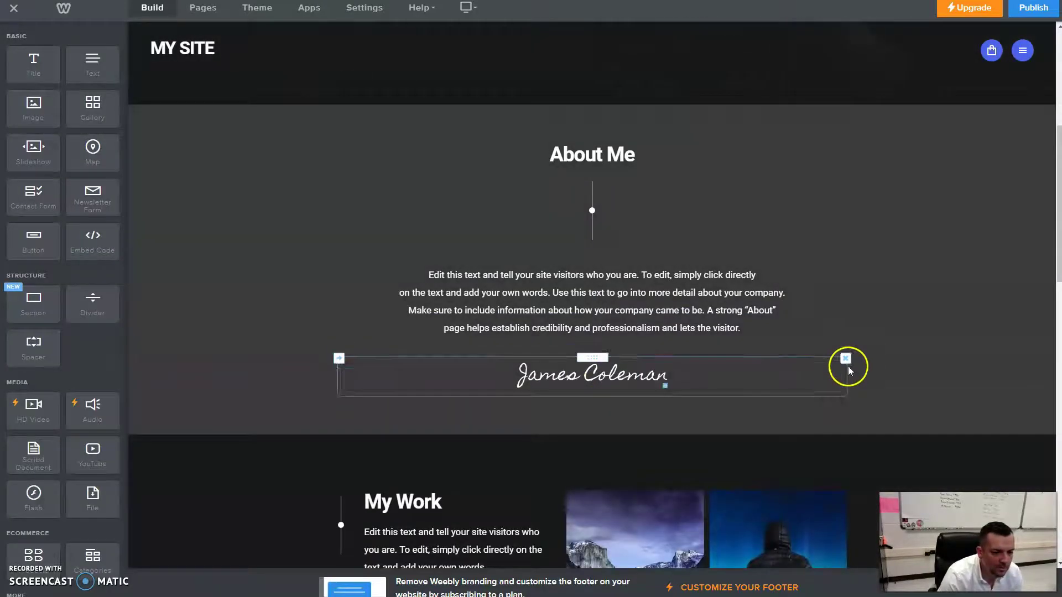
left_click(845, 360)
left_click(829, 324)
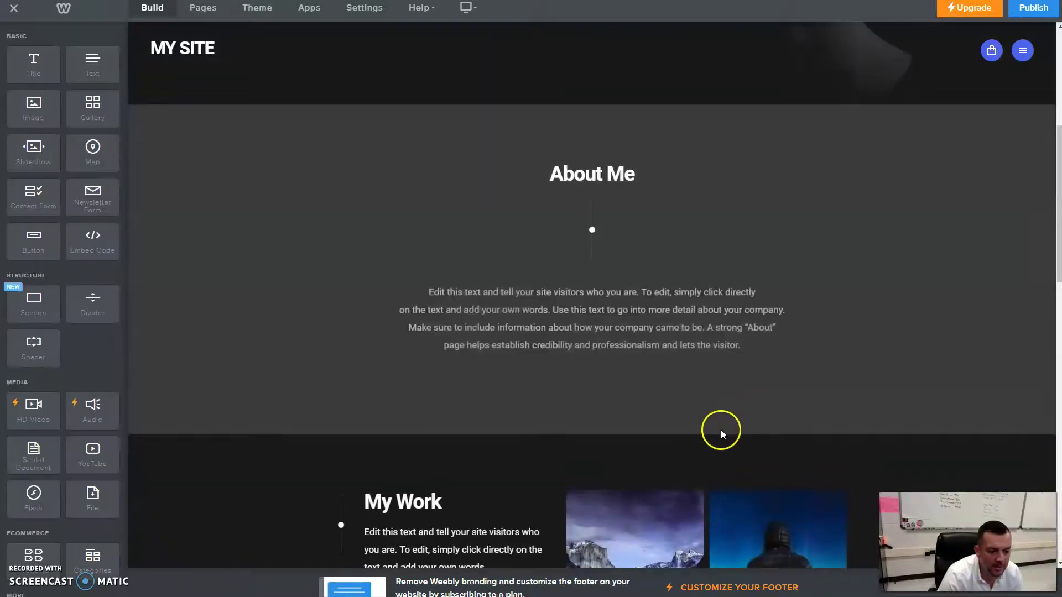
scroll(725, 437, "down", 7)
scroll(729, 437, "up", 6)
scroll(728, 437, "down", 6)
scroll(729, 437, "up", 7)
scroll(728, 437, "up", 5)
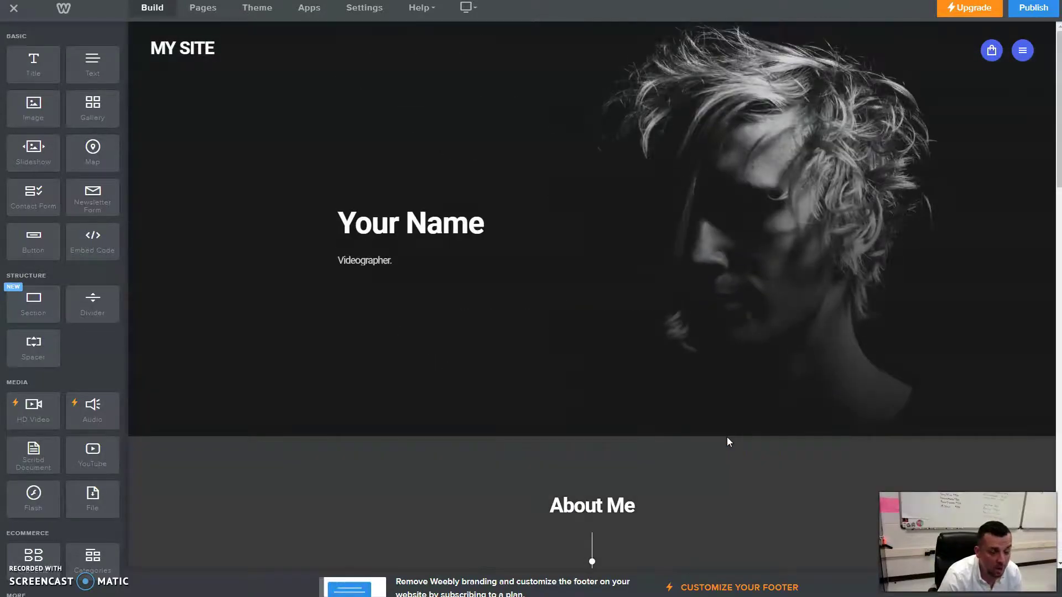
Replace the Home page header's background with the animation image uploaded from the computer and save it
left_click(728, 329)
left_click(522, 226)
left_click(509, 488)
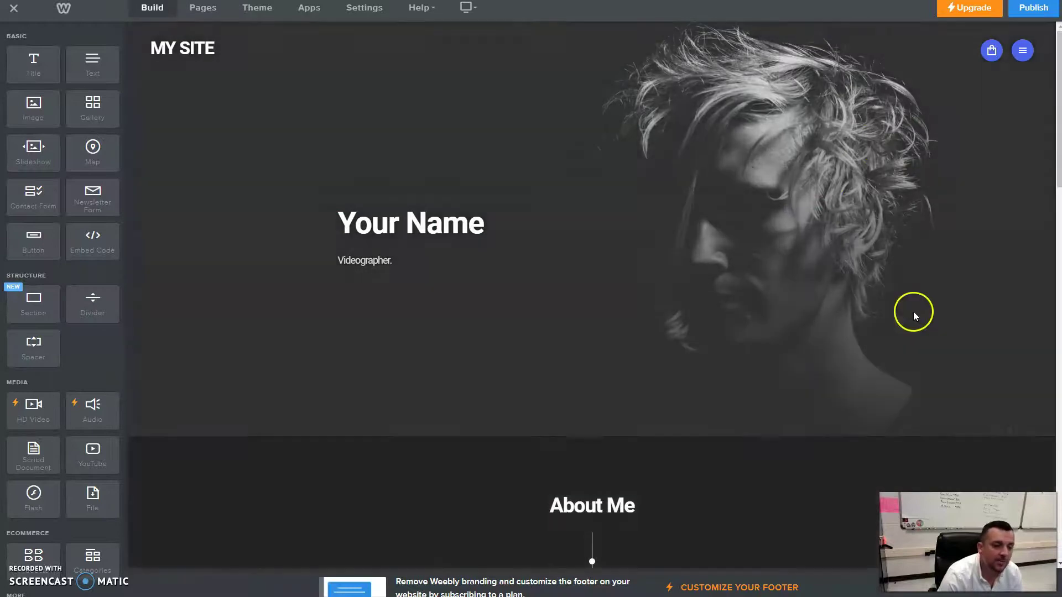
left_click(900, 218)
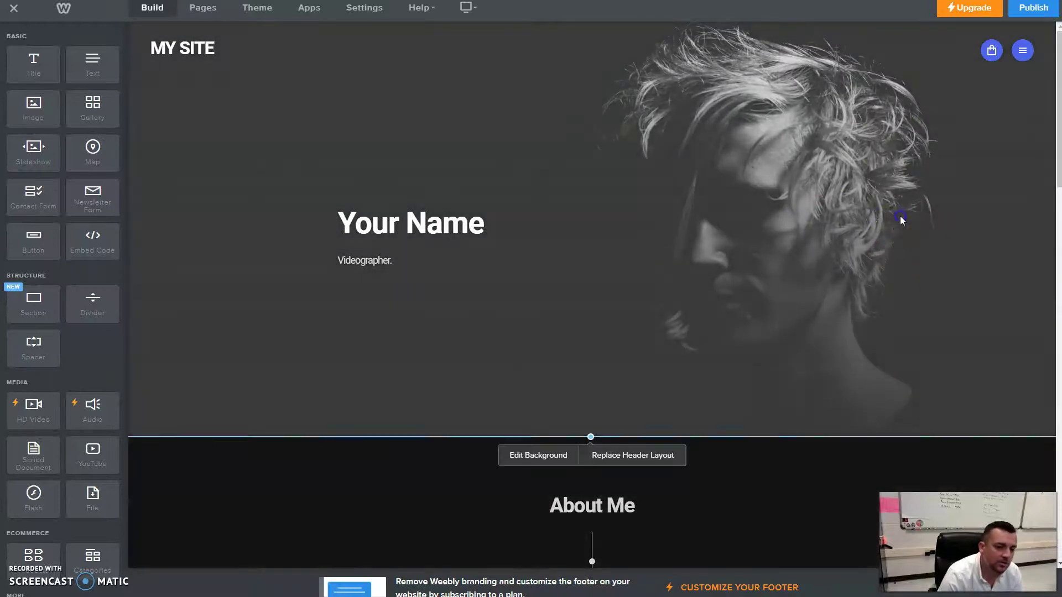
left_click(523, 462)
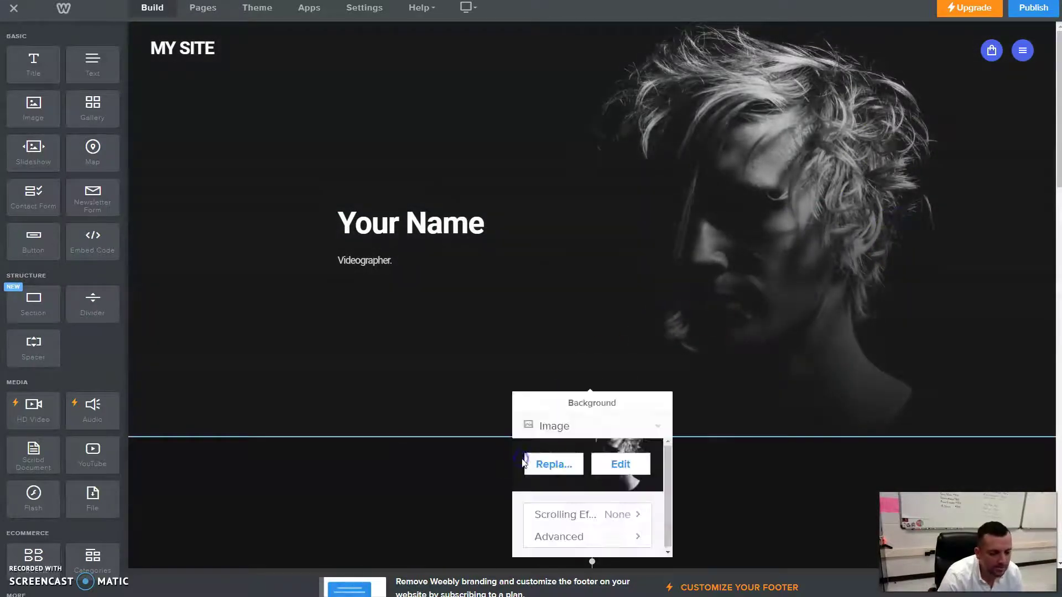
left_click(553, 466)
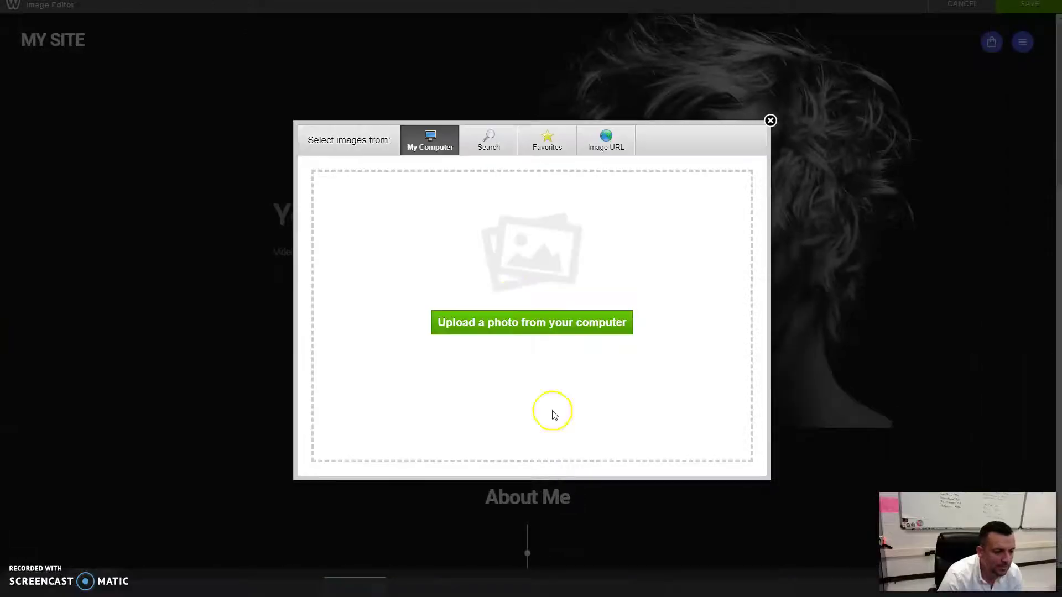
left_click(488, 329)
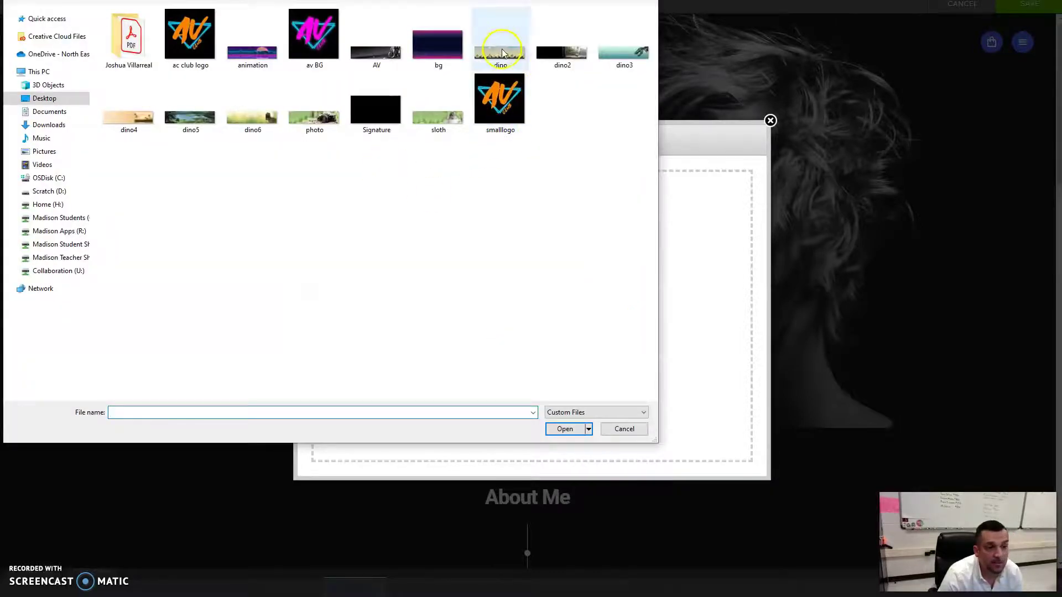
left_click(239, 45)
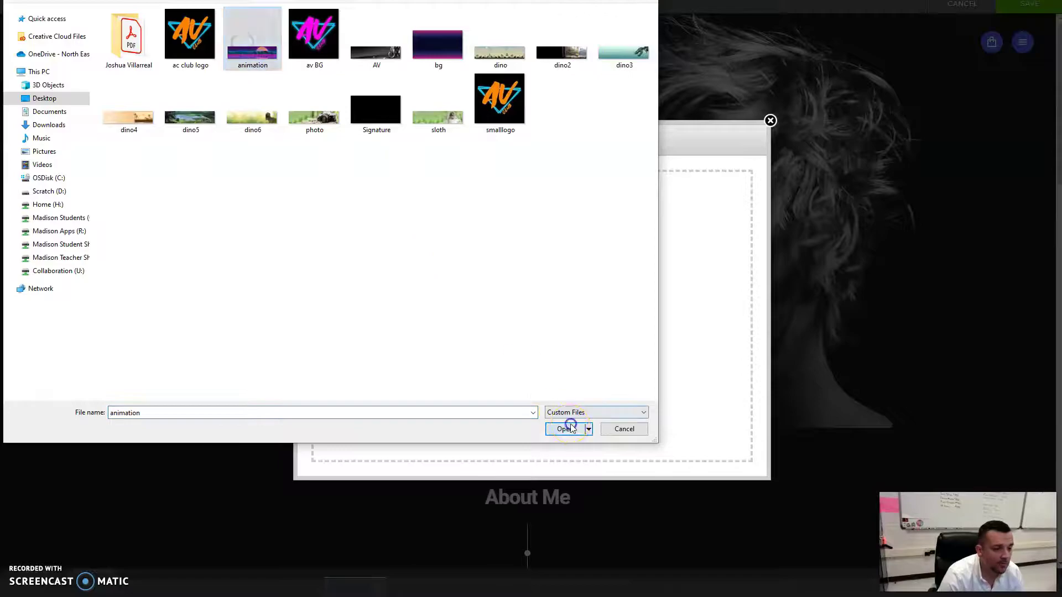
left_click(565, 429)
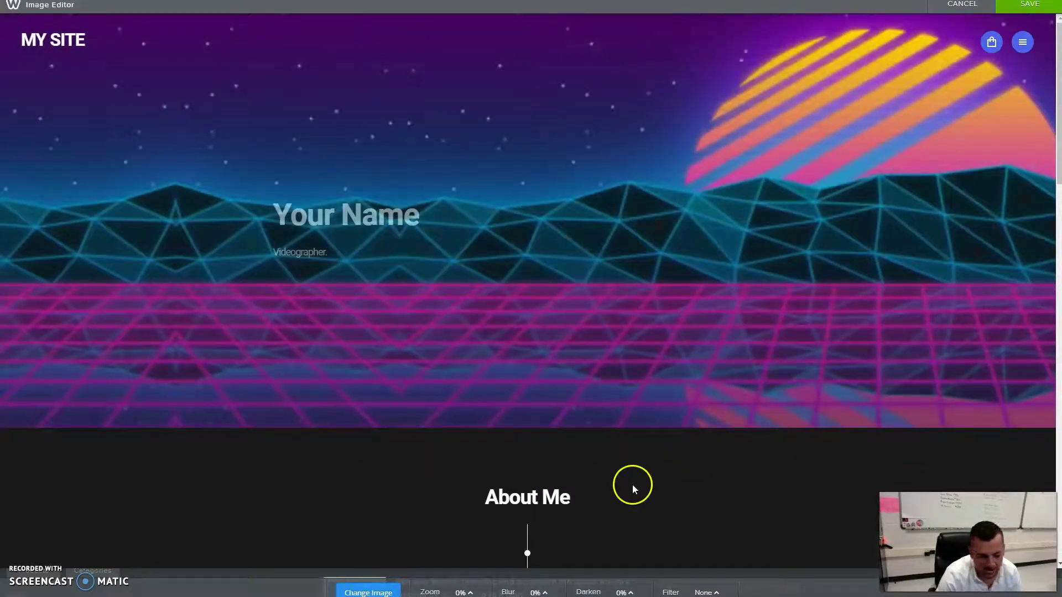
left_click(471, 593)
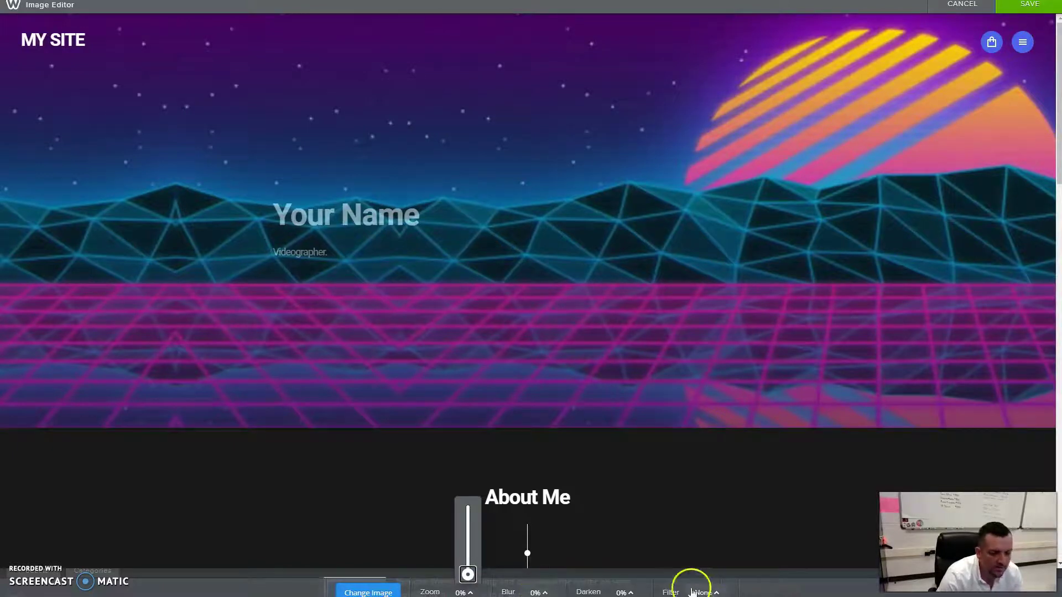
left_click(1022, 7)
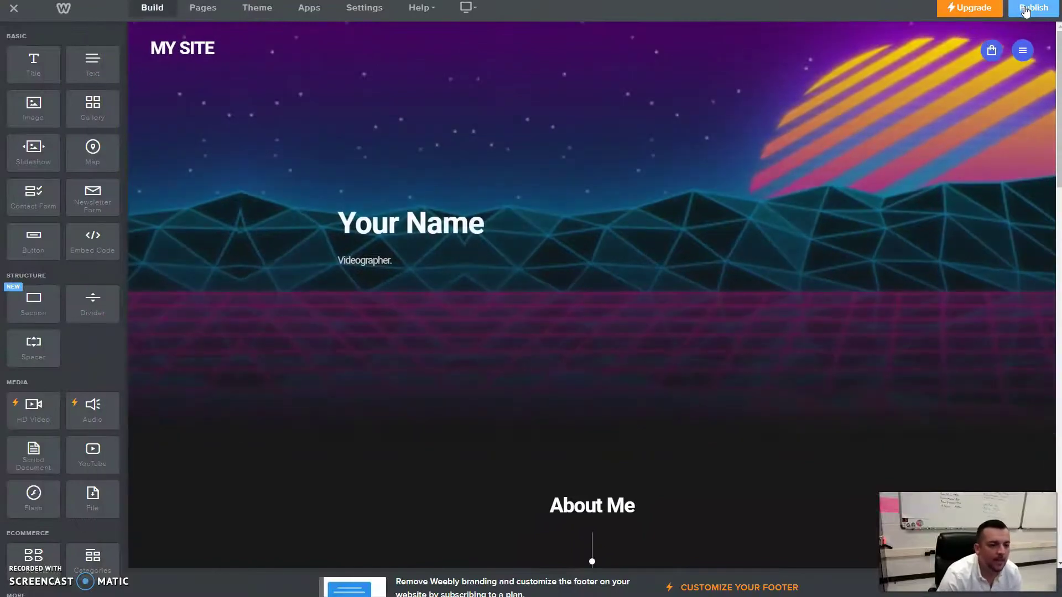
Publish the website, view its live Home page, and return to the editor
left_click(1025, 10)
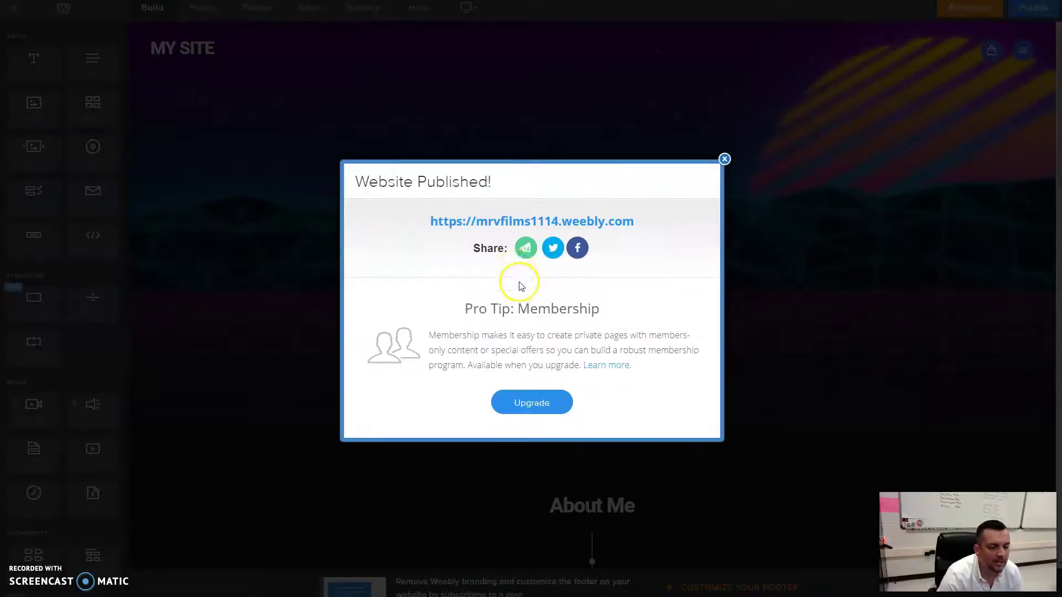
left_click(519, 224)
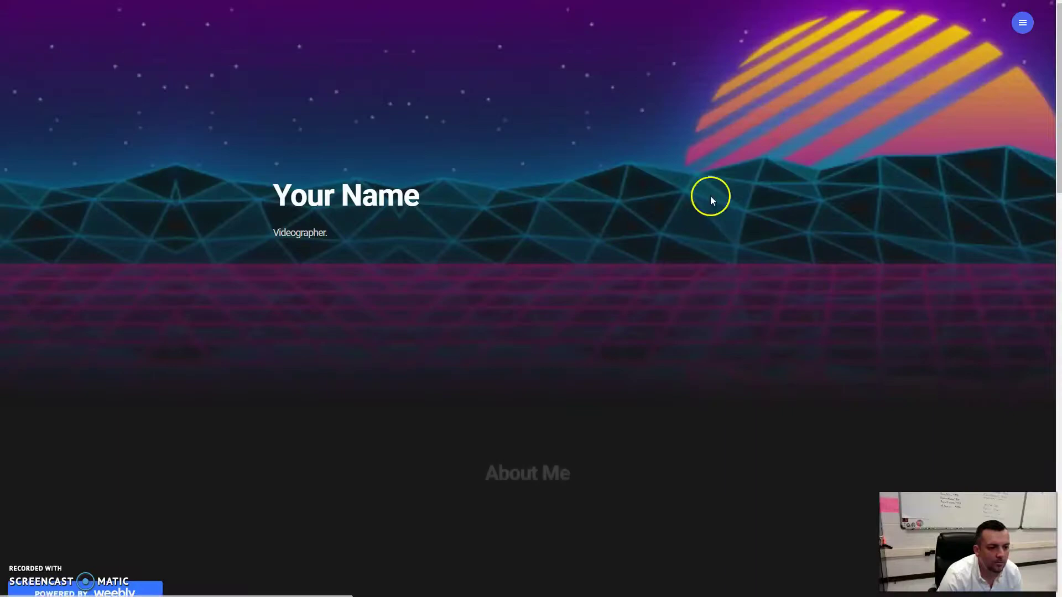
key("ctrl+w")
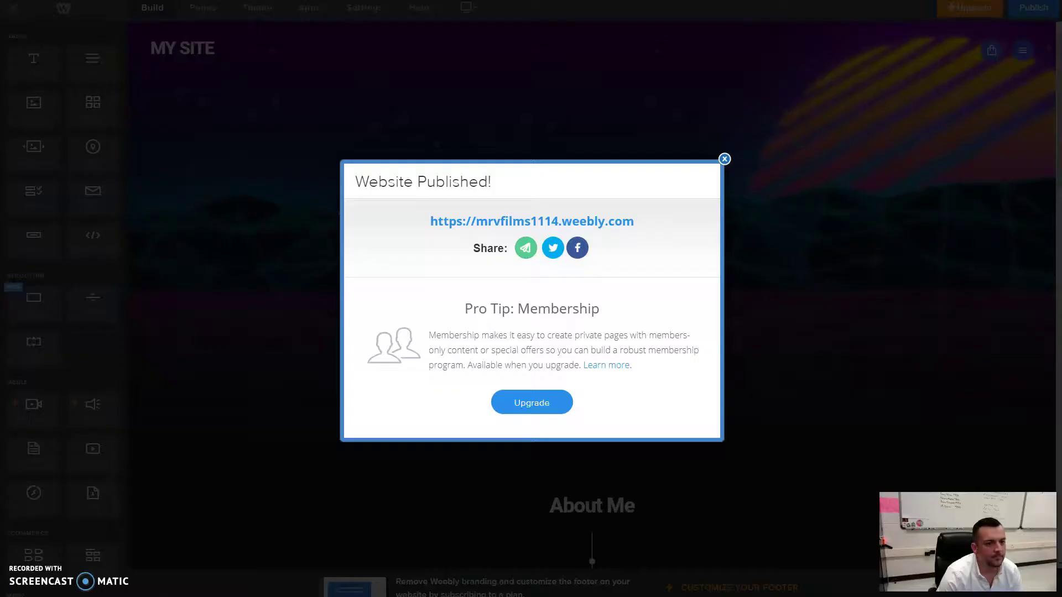
left_click(725, 159)
Replace the mountain picture in the Home page's My Work section with the uploaded photo image
scroll(614, 429, "down", 10)
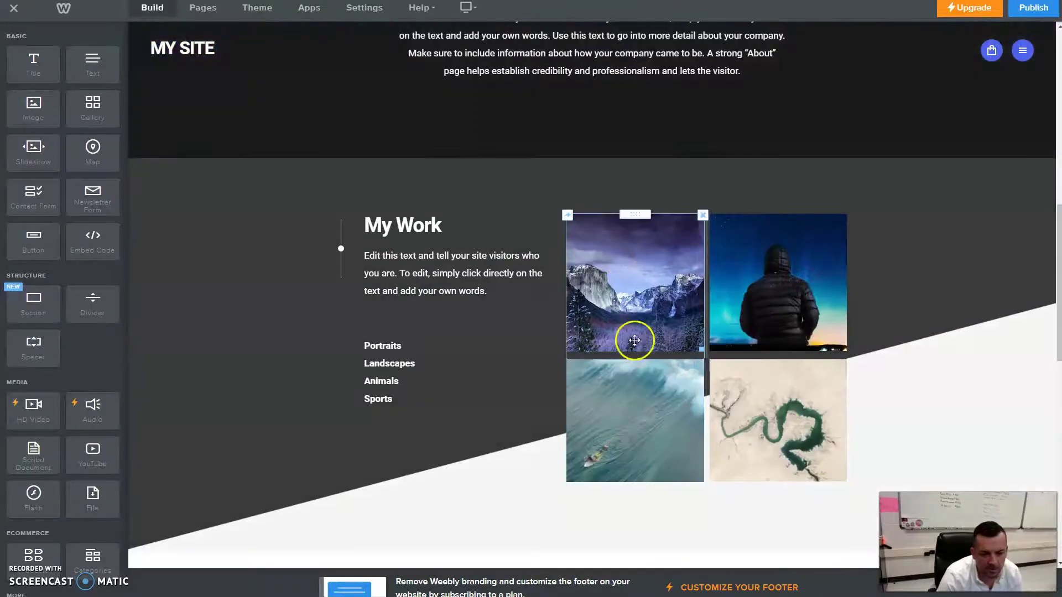
left_click(653, 280)
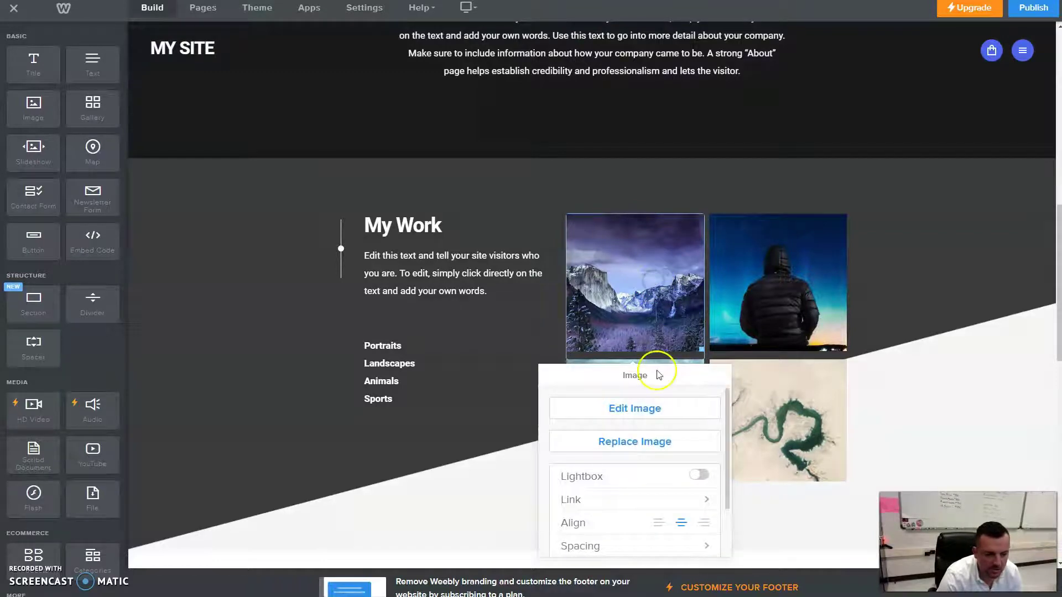
left_click(635, 444)
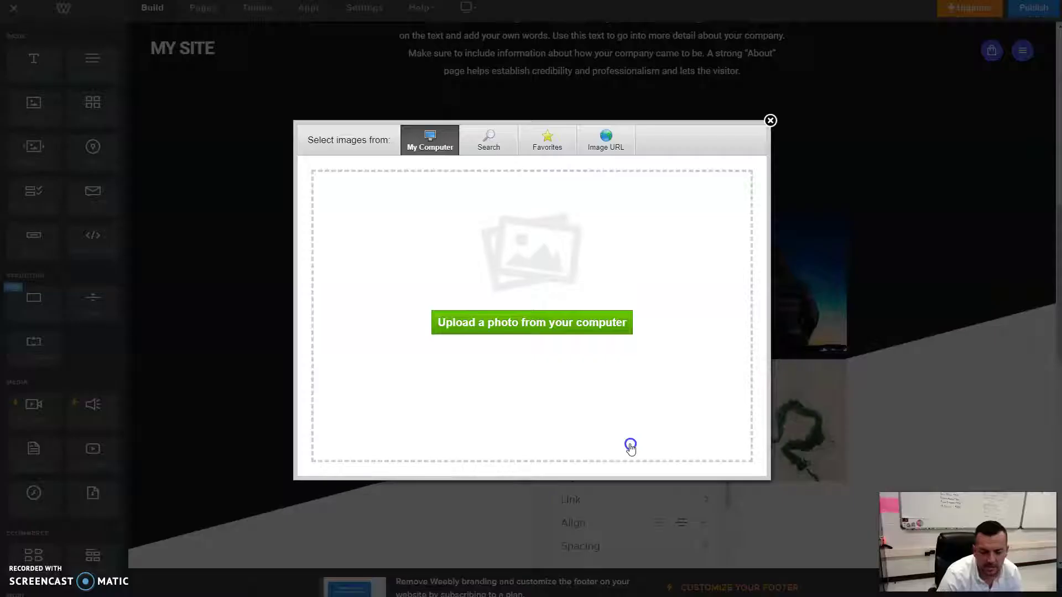
left_click(542, 323)
left_click(315, 113)
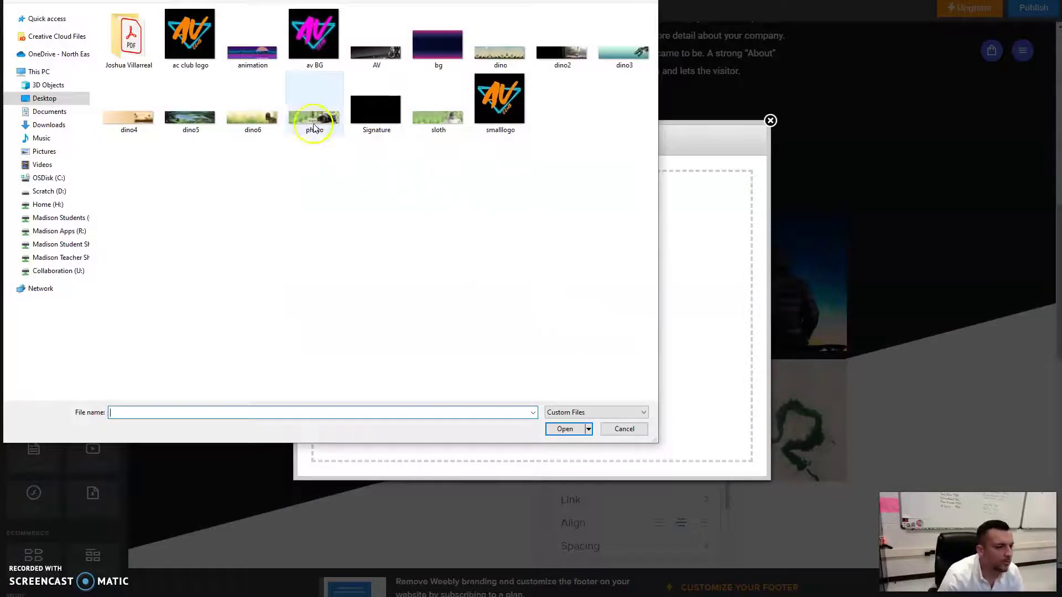
left_click(565, 429)
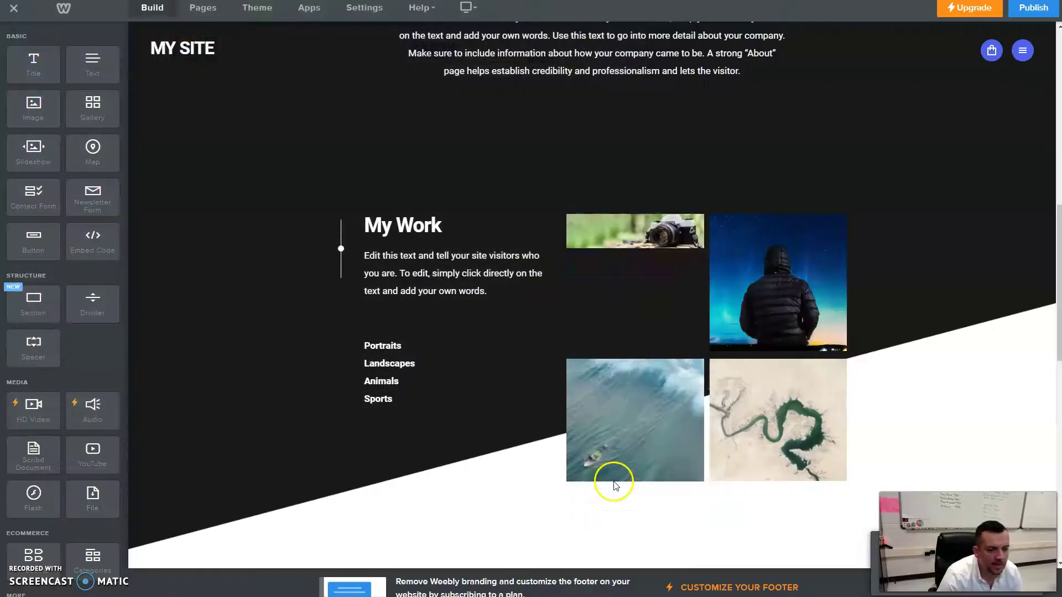
scroll(905, 320, "down", 1)
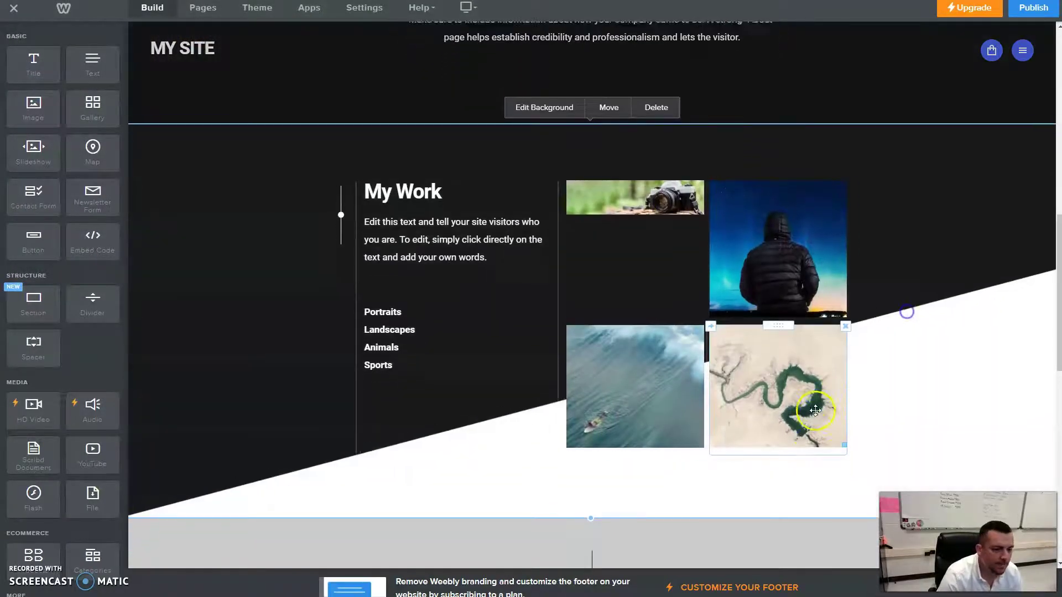
scroll(885, 360, "up", 10)
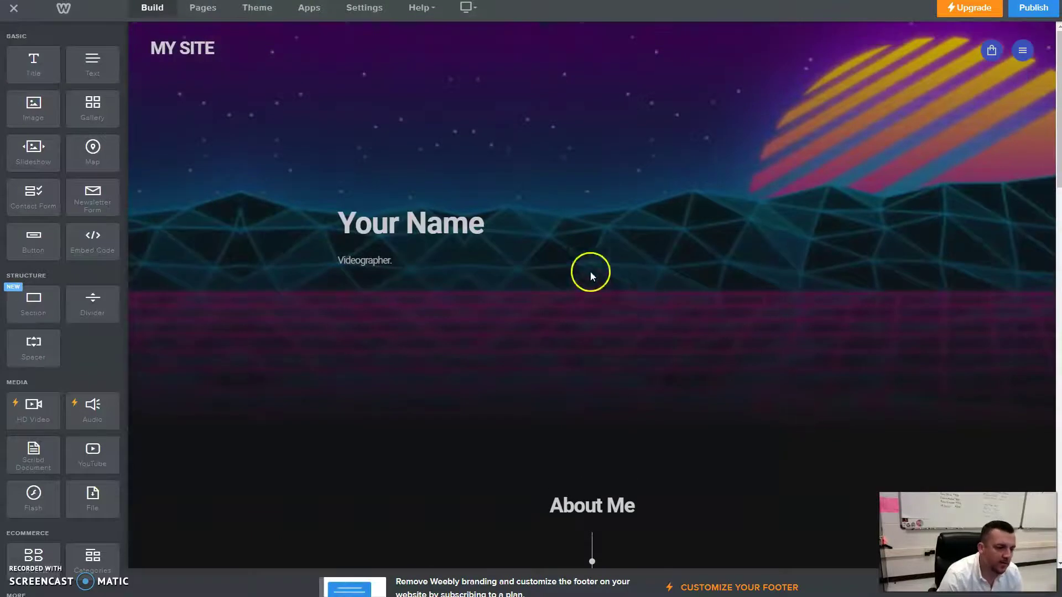
left_click(468, 221)
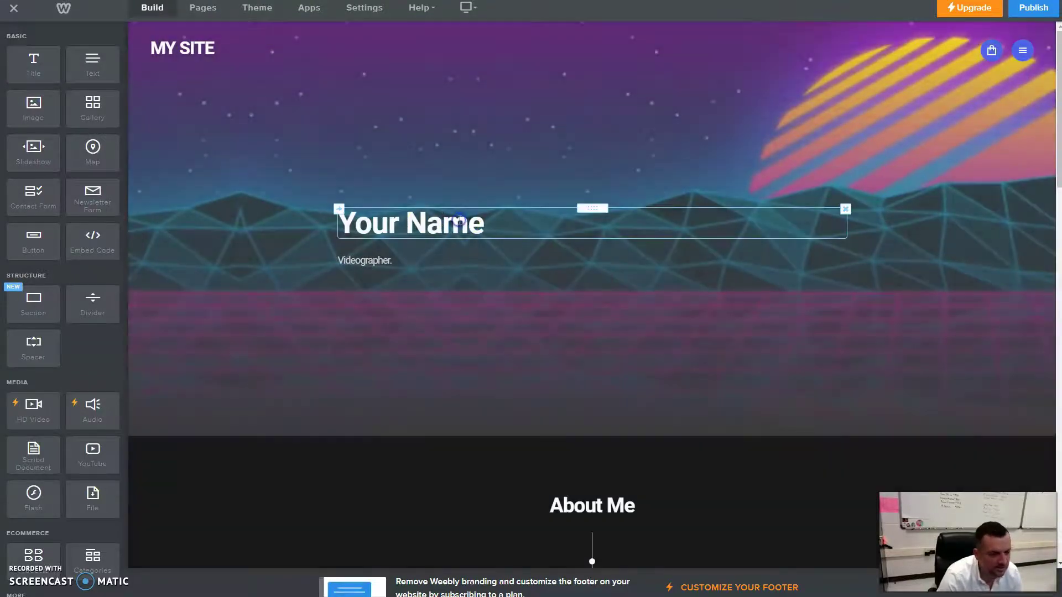
left_click_drag(472, 222, 432, 228)
left_click(696, 144)
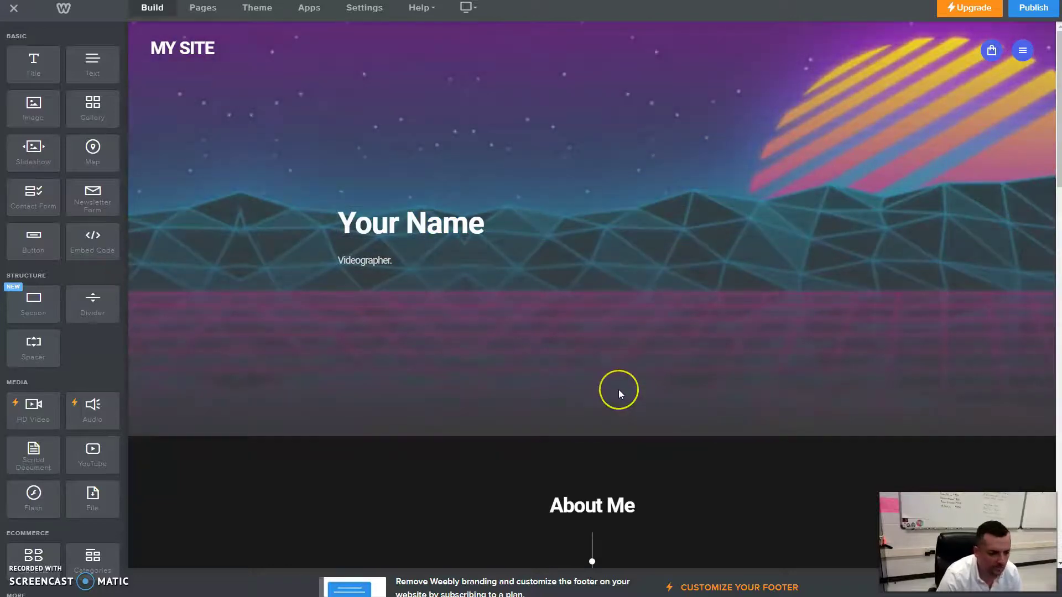
Open the page headed Discover through the site's navigation and change its heading to About Me
left_click(1022, 50)
left_click(608, 179)
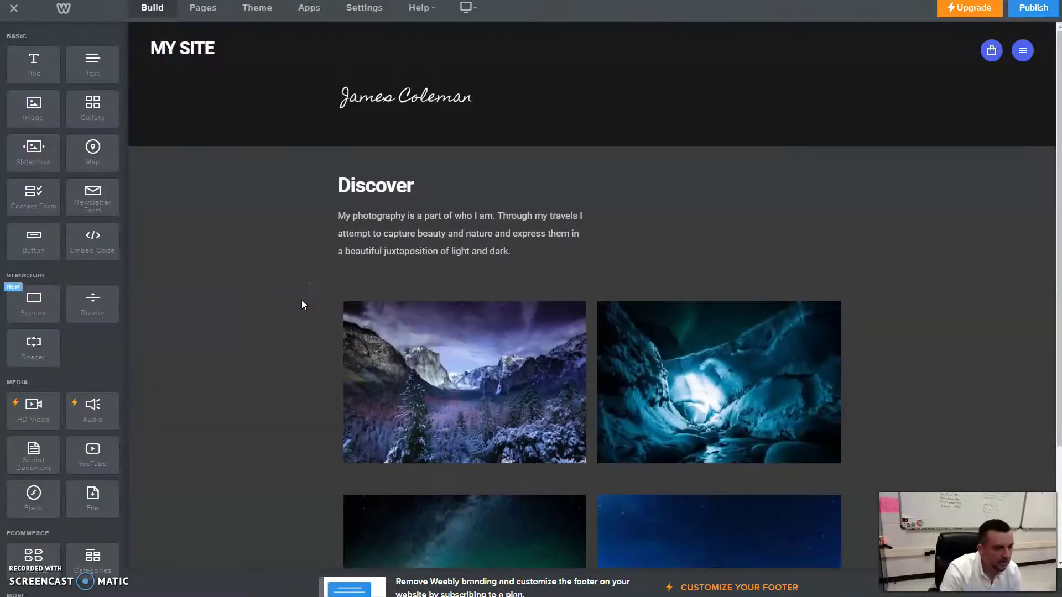
left_click(333, 186)
double_click(332, 191)
type("Abi")
key("BackSpace")
type("out me")
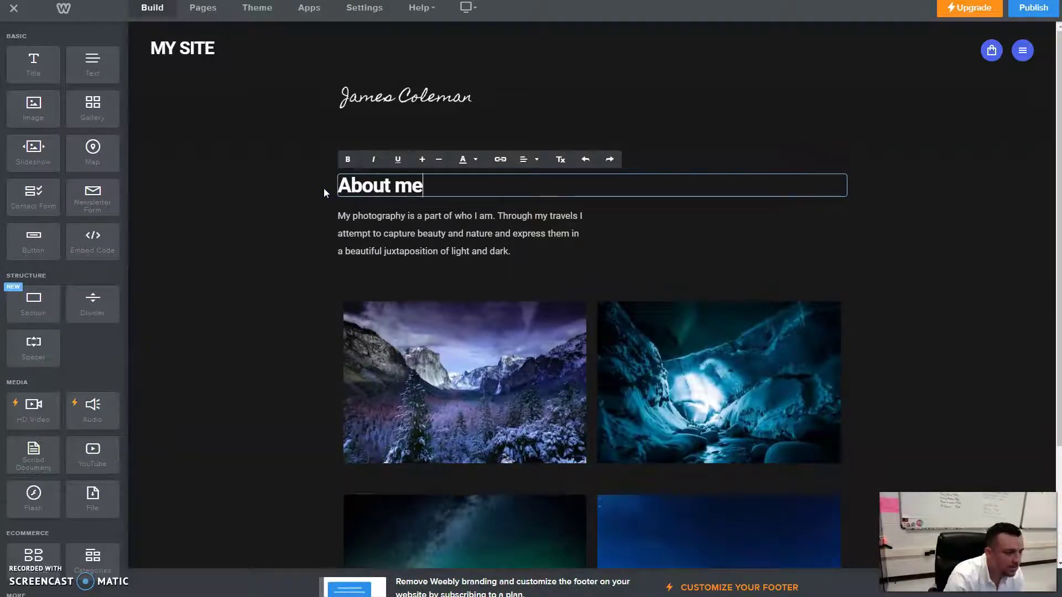
key("BackSpace")
key("BackSpace")
type("Me")
left_click(310, 194)
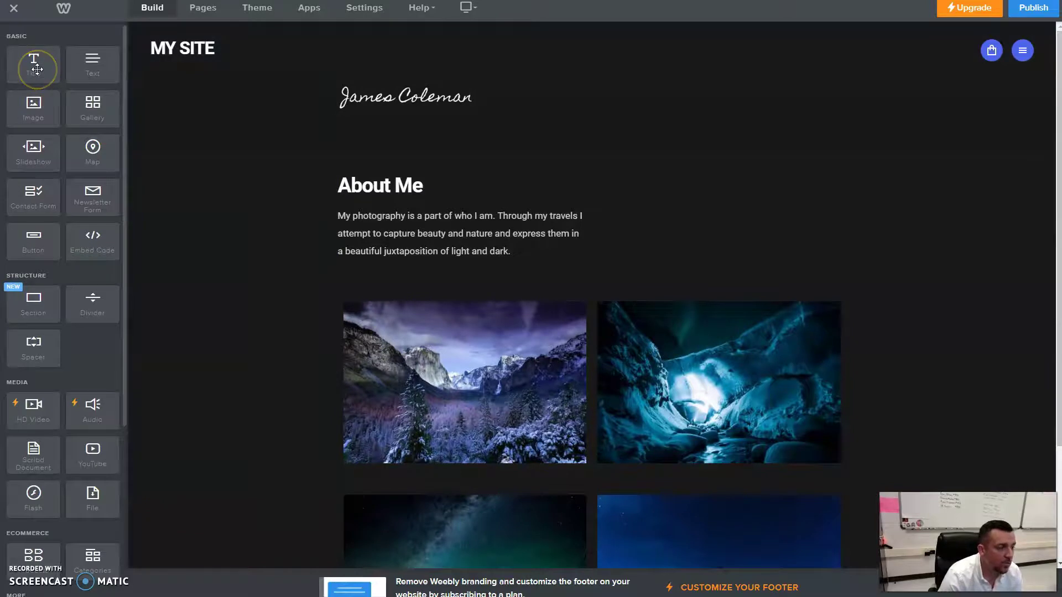
Add a title reading fsfds and a text block reading dsadada below the About Me paragraph
left_click_drag(37, 68, 364, 278)
left_click(424, 276)
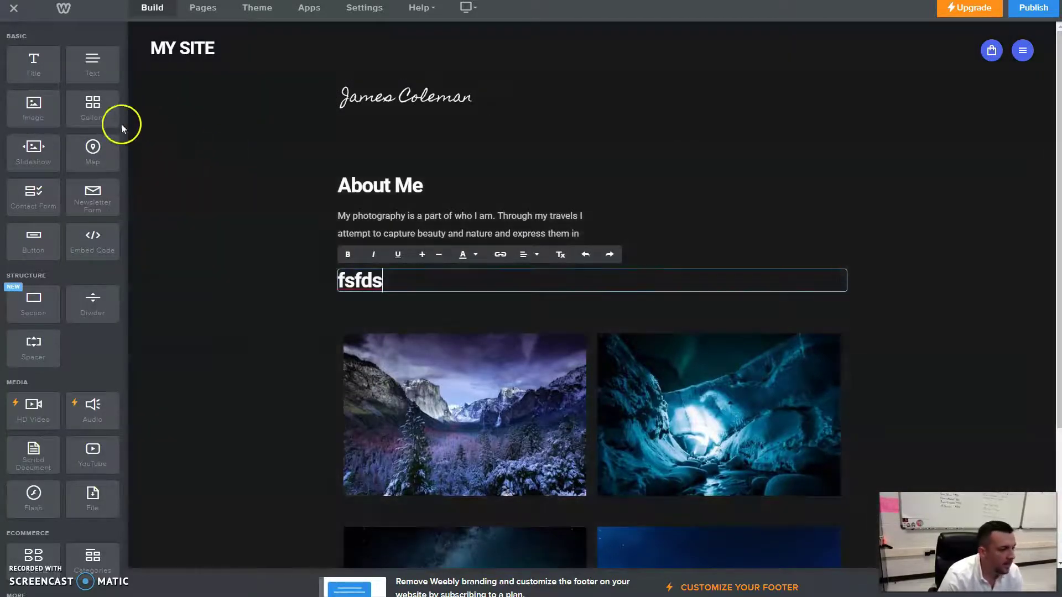
left_click(273, 278)
left_click_drag(89, 59, 350, 333)
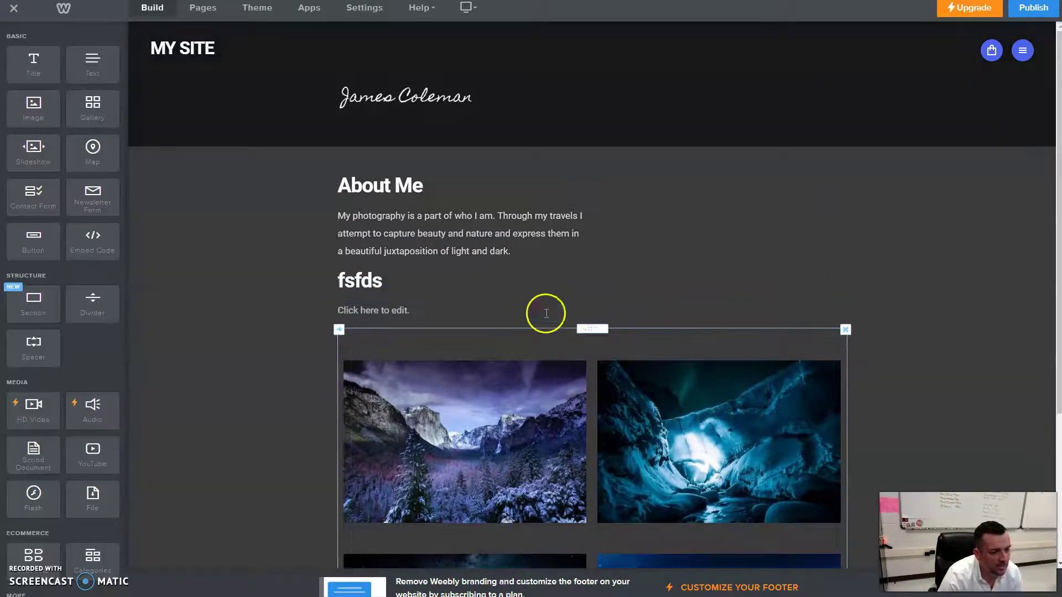
left_click(484, 309)
type("dsadada")
left_click(989, 255)
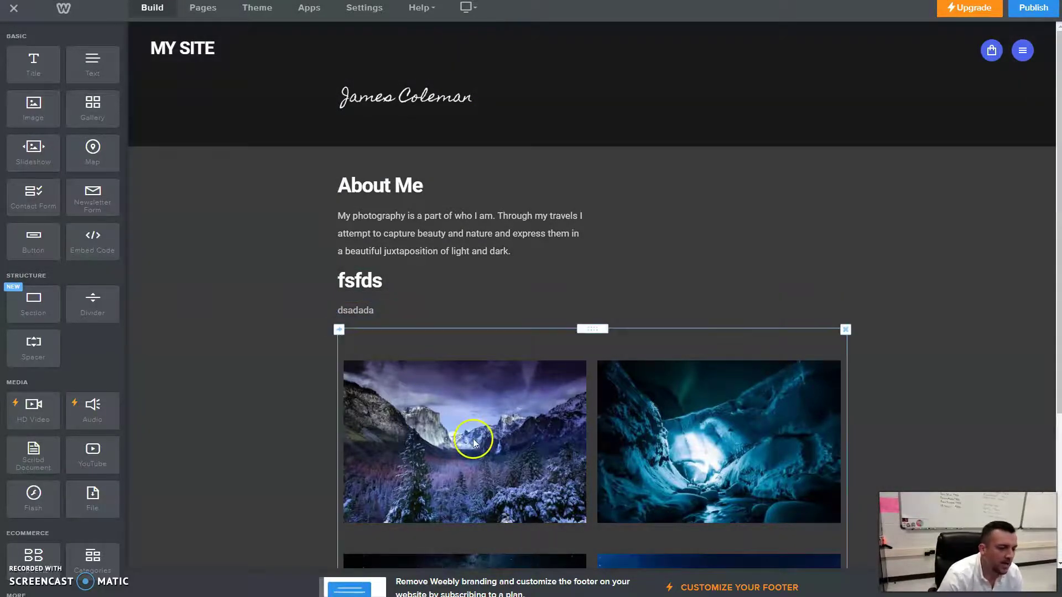
Delete the photo gallery below the dsadada text and place three empty image elements side by side there
left_click(846, 331)
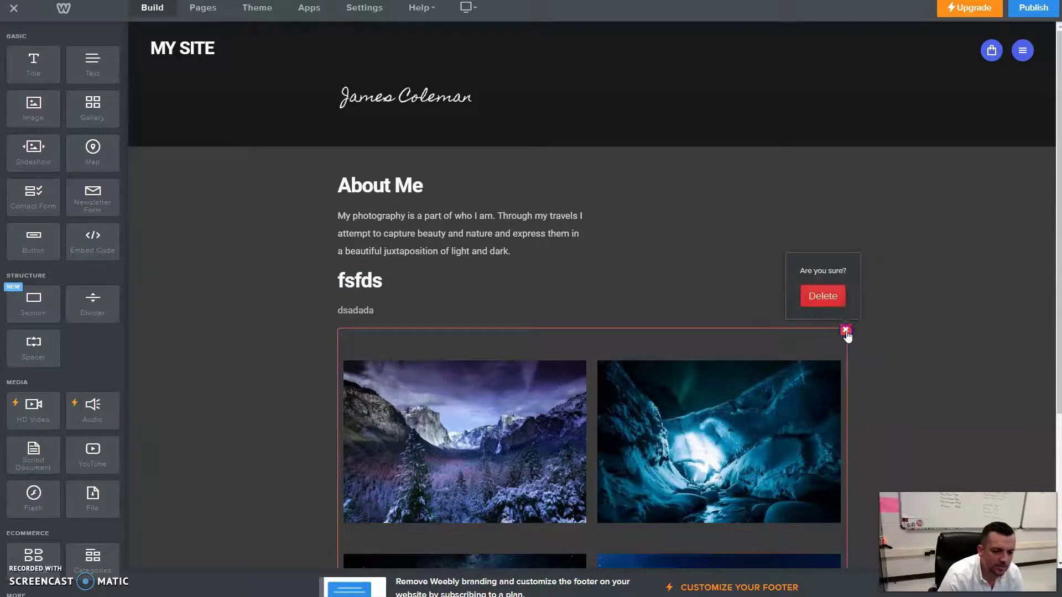
left_click(820, 296)
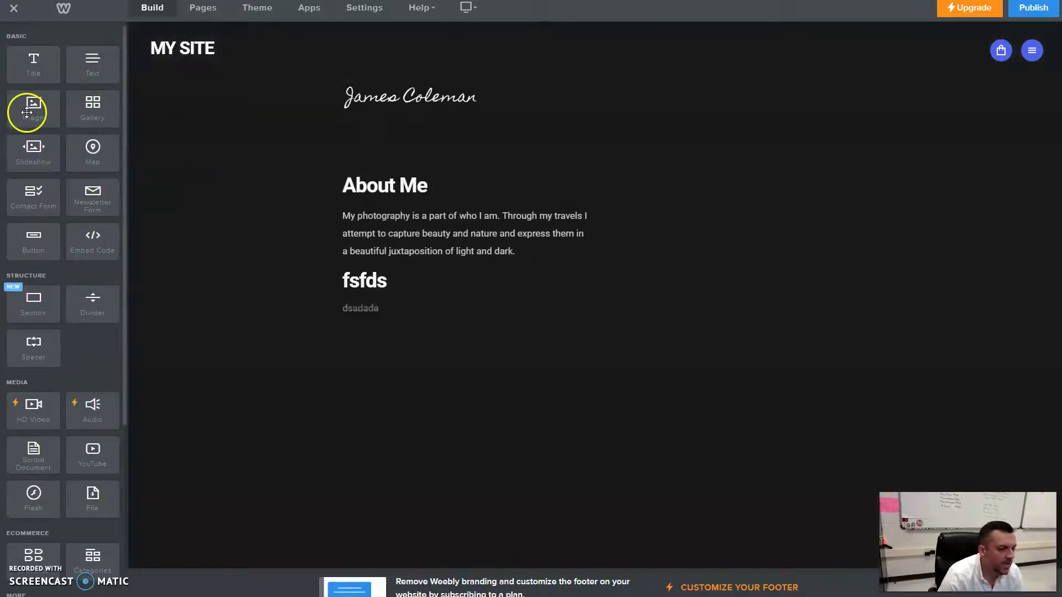
left_click_drag(27, 113, 389, 370)
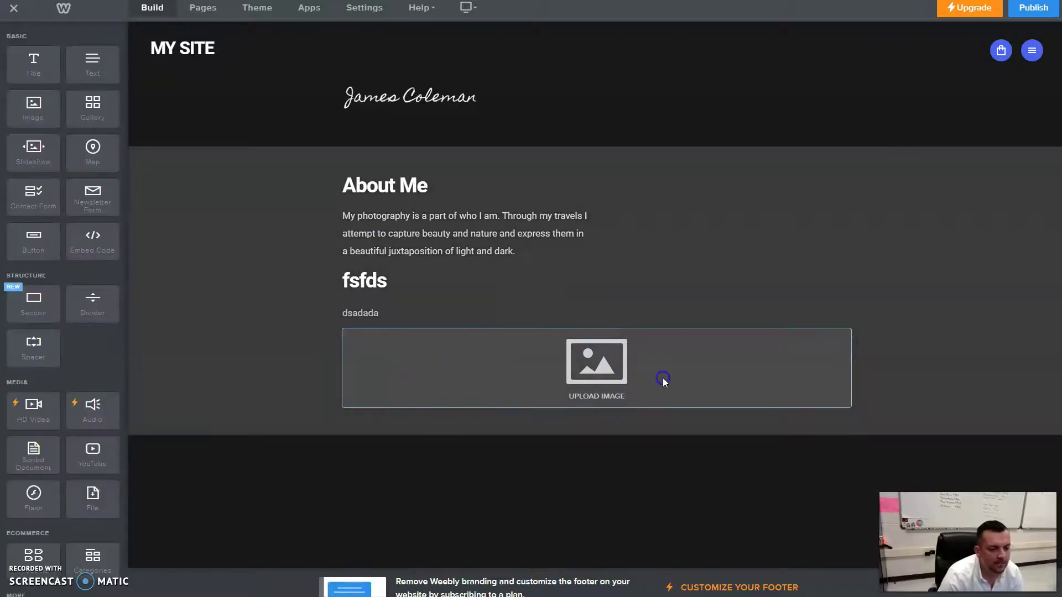
left_click(621, 378)
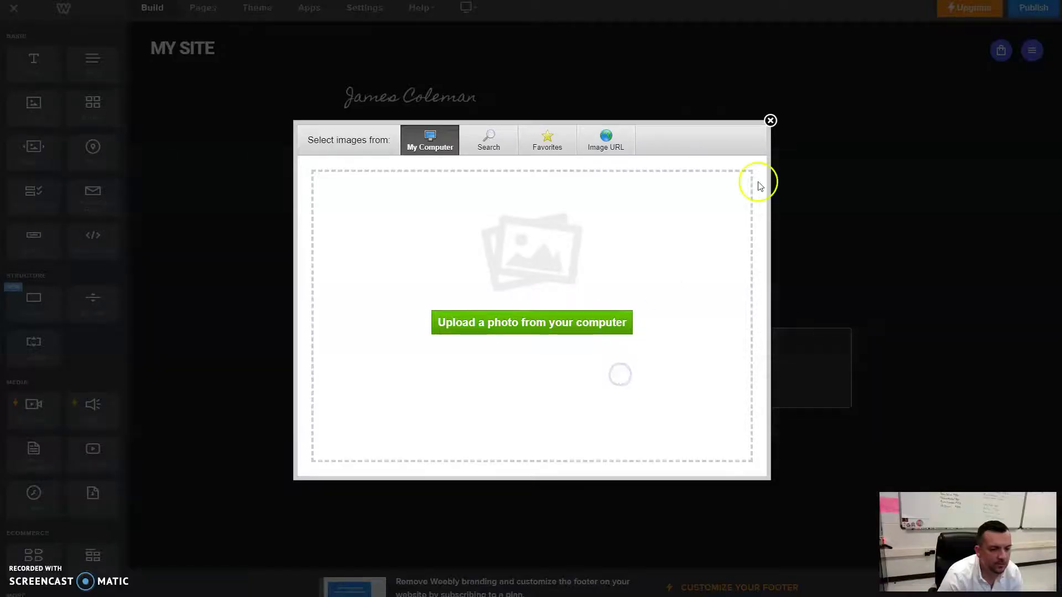
left_click(769, 121)
left_click_drag(38, 118, 855, 358)
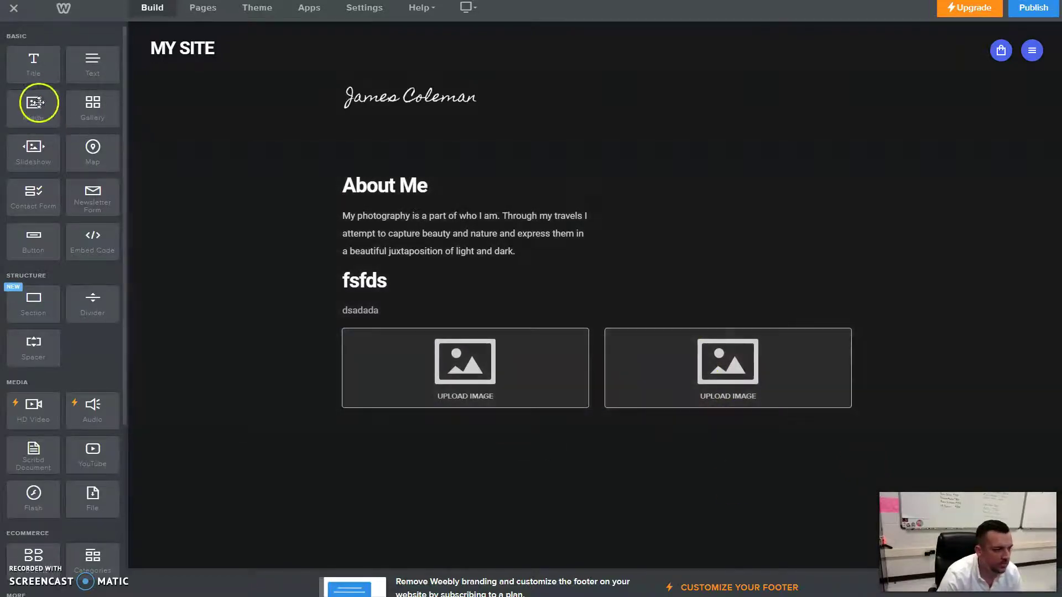
left_click_drag(38, 101, 837, 390)
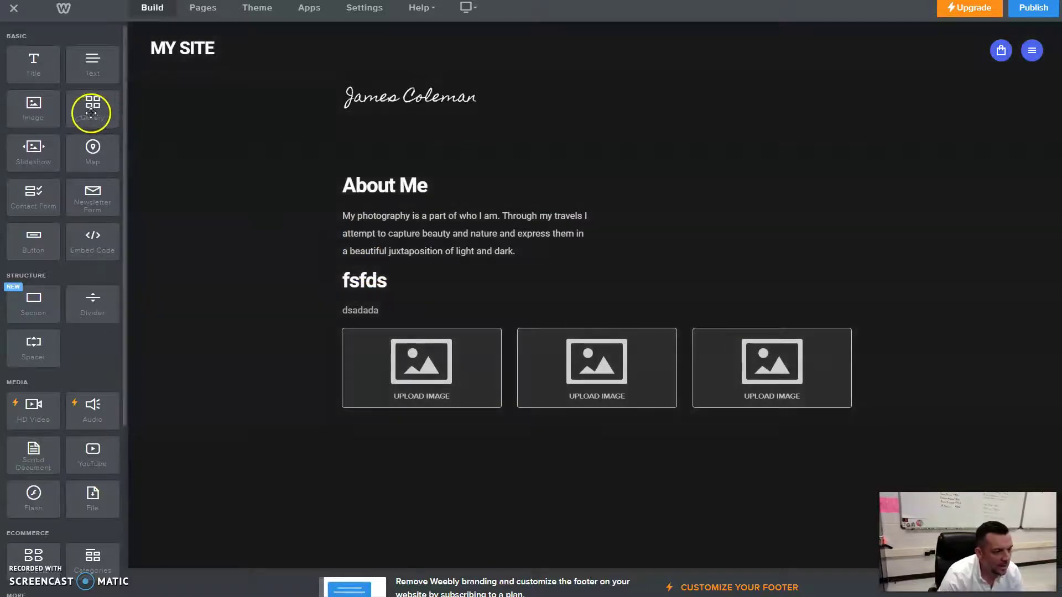
Add a gallery element below the first of the three image placeholders and delete it again
left_click_drag(93, 105, 371, 475)
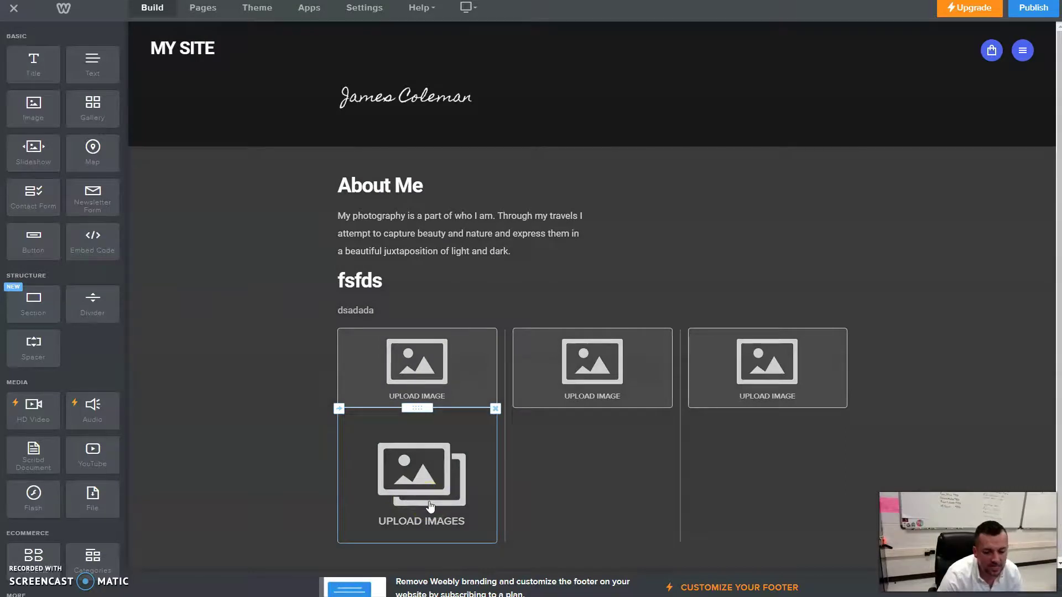
left_click(495, 408)
left_click(474, 373)
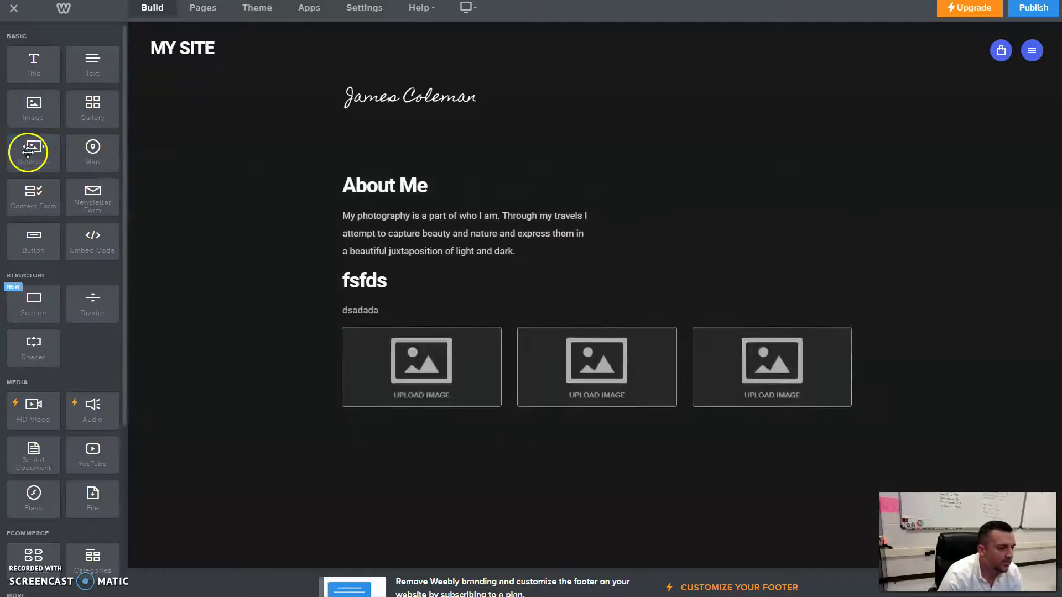
Add a Simple Slideshow below the three image placeholders with the dino6, photo and sloth images, and save it
left_click_drag(33, 151, 595, 533)
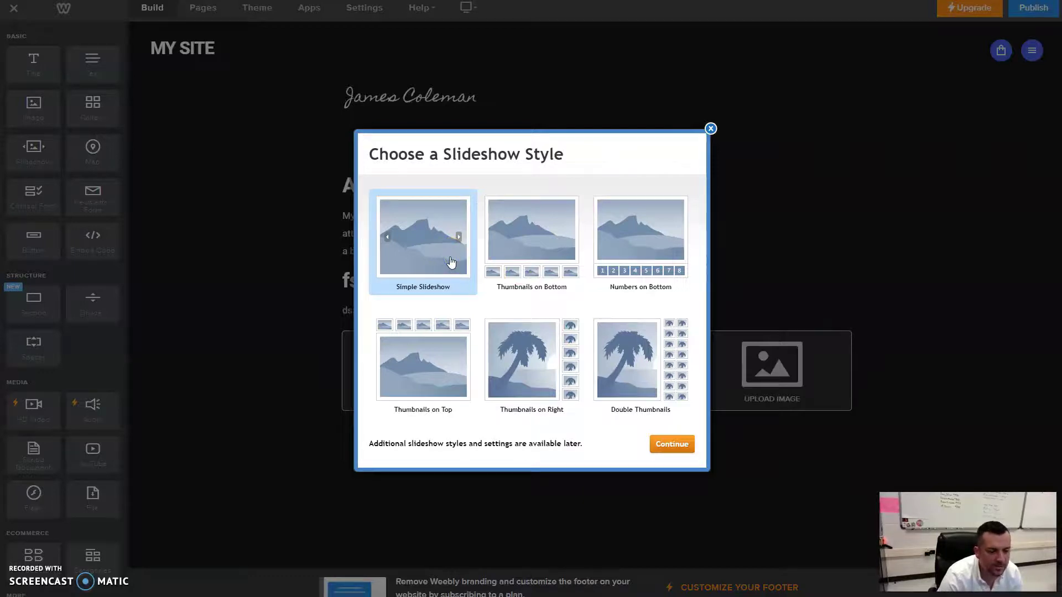
left_click(666, 444)
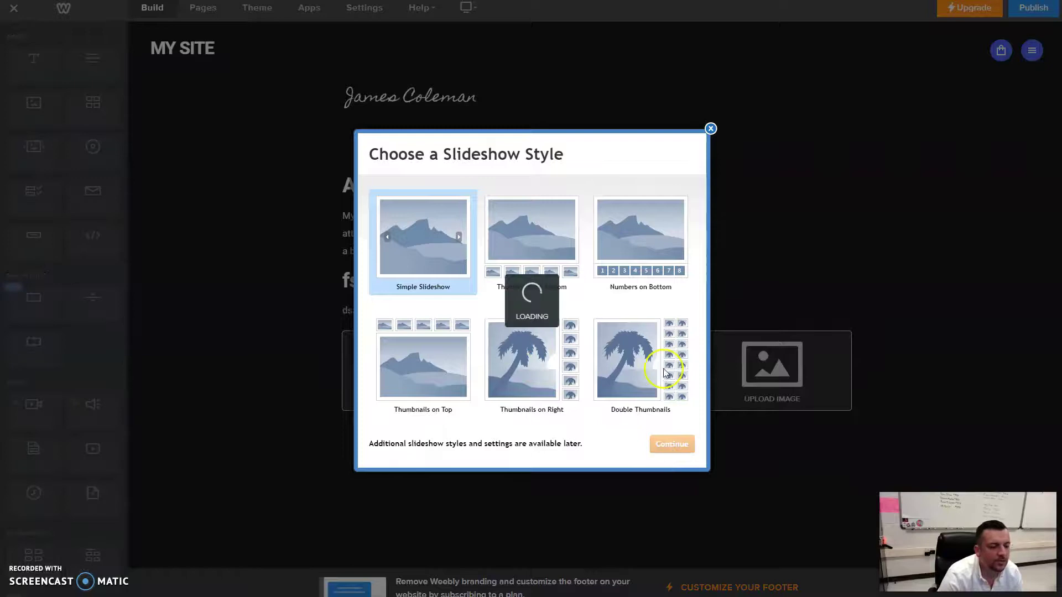
left_click(570, 369)
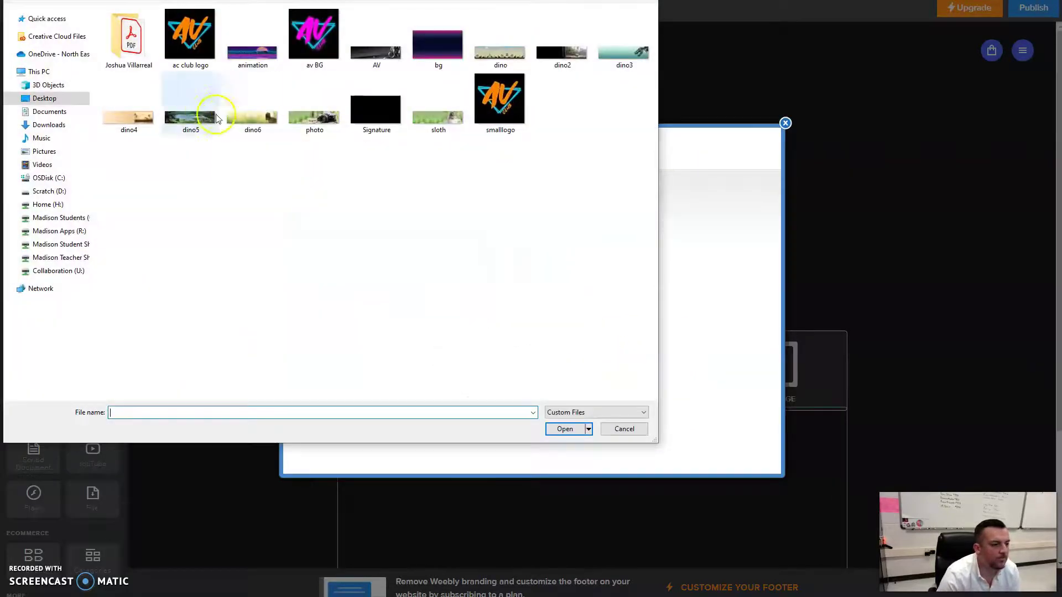
left_click(253, 111)
left_click(315, 111, "ctrl")
left_click(438, 110, "ctrl")
left_click(565, 428)
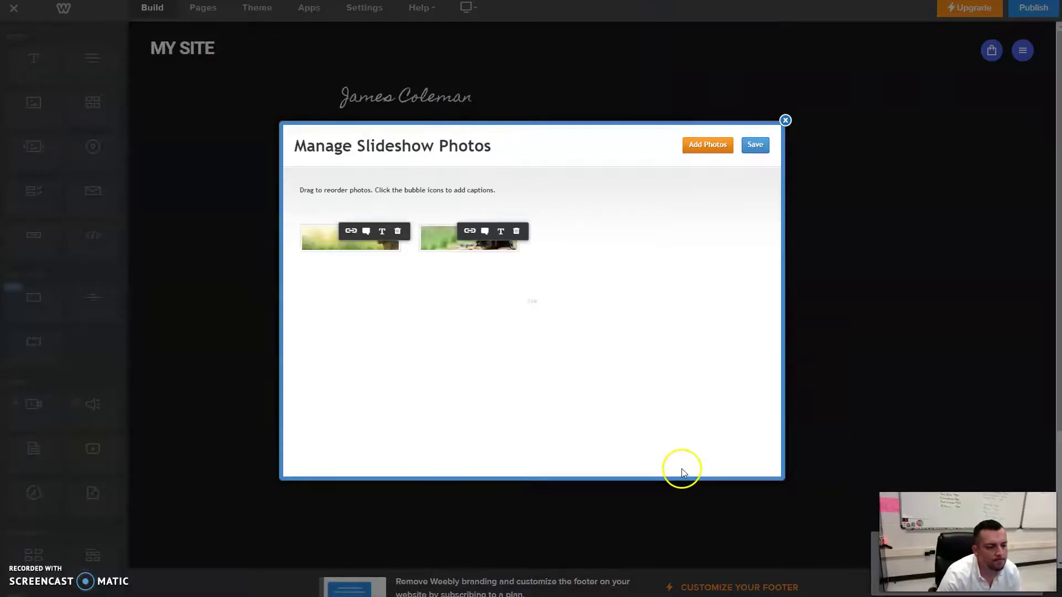
left_click(708, 145)
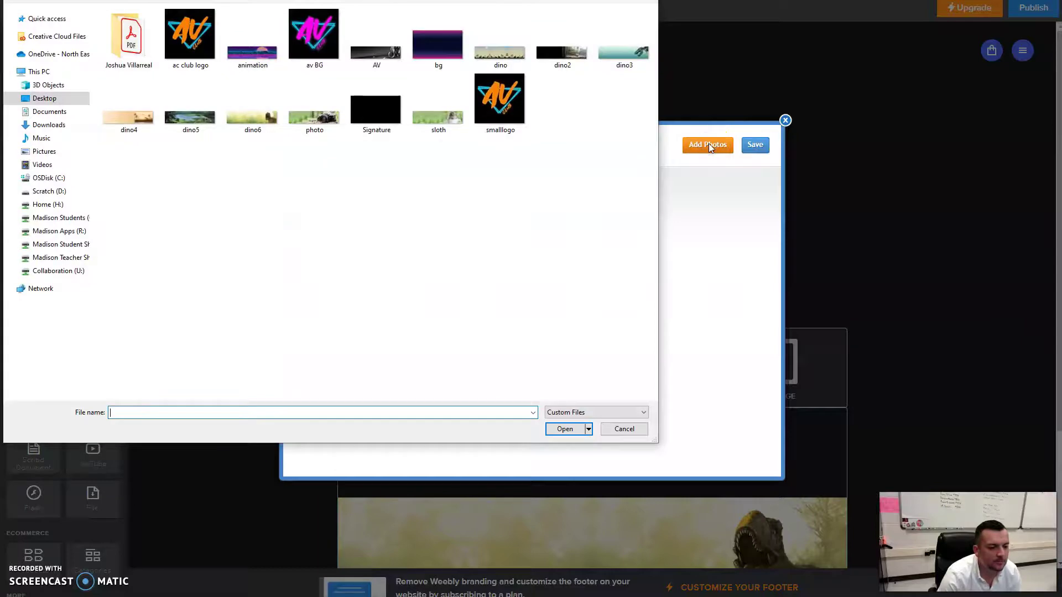
left_click(632, 430)
left_click(754, 145)
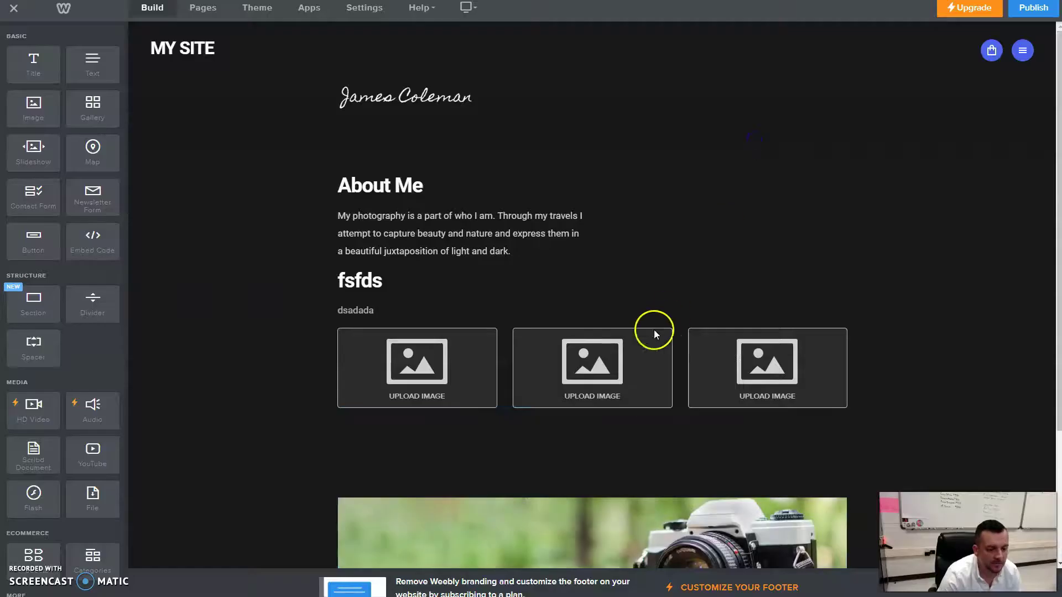
Step forward through the photos of the new slideshow to check how they rotate
scroll(608, 376, "down", 3)
left_click(833, 340)
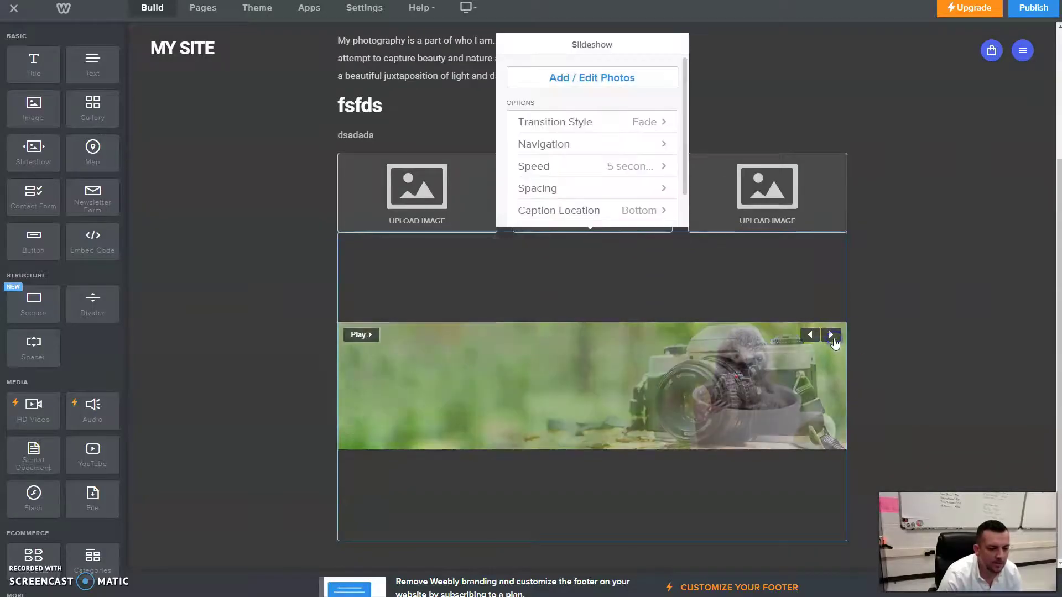
left_click(832, 336)
left_click(831, 335)
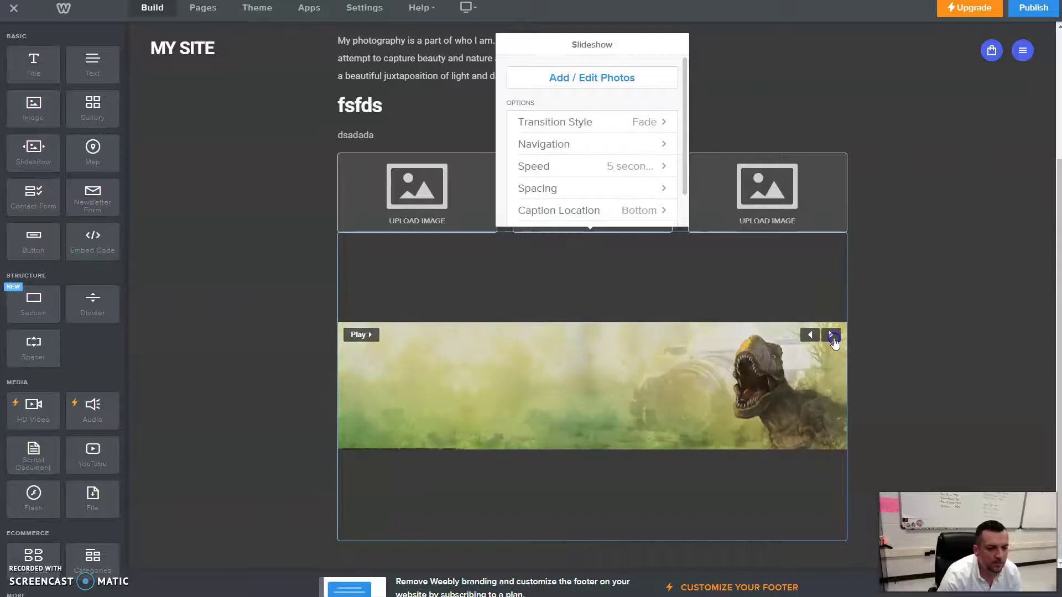
left_click(832, 335)
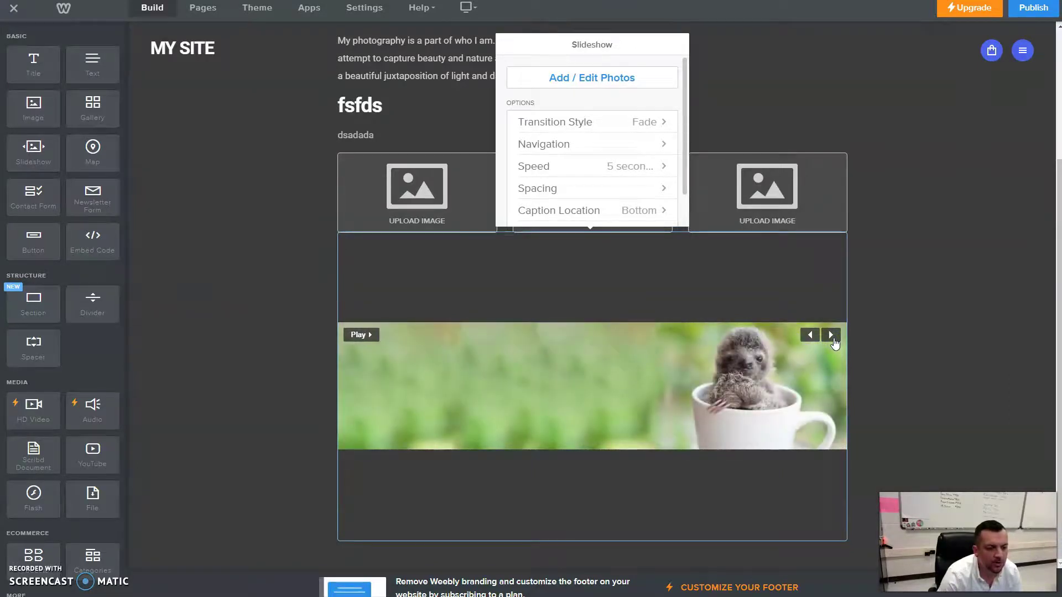
left_click(833, 339)
left_click(832, 338)
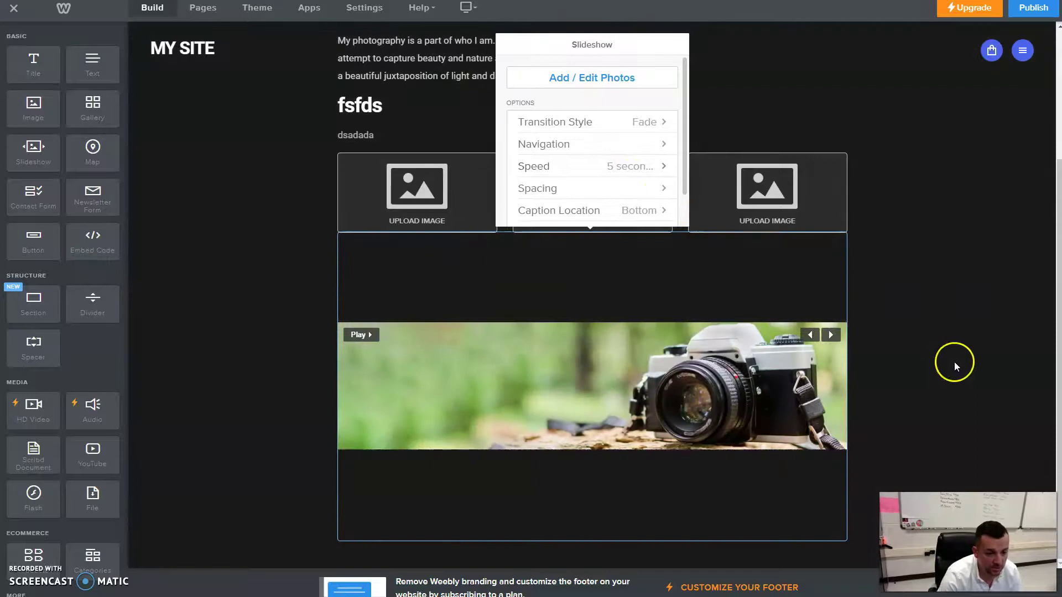
left_click(954, 362)
scroll(832, 383, "up", 3)
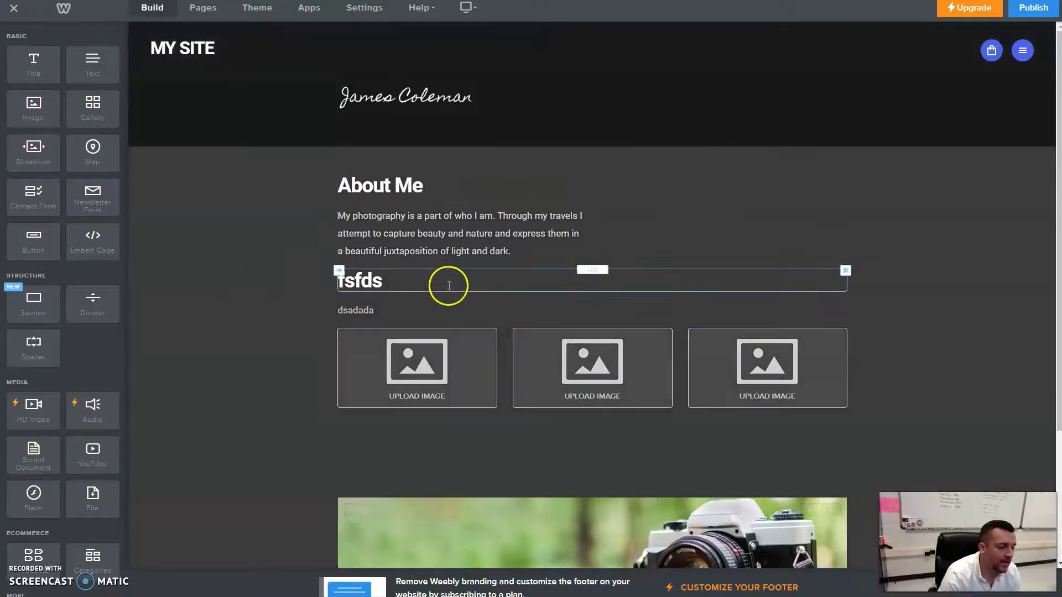
Add a YouTube element below the slideshow and view its video URL setting, leaving it empty
scroll(456, 279, "down", 3)
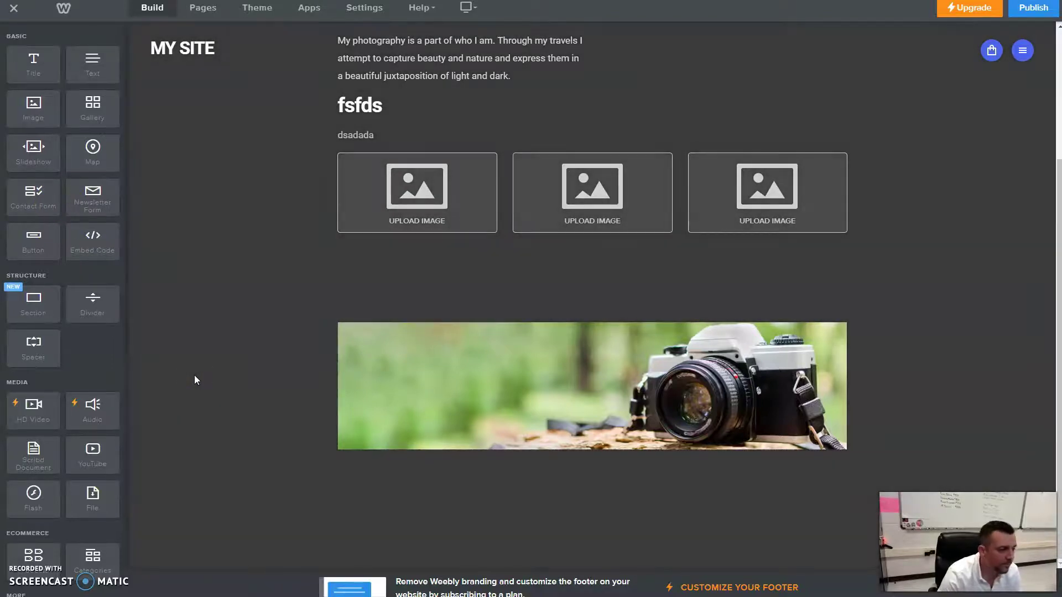
left_click_drag(92, 449, 522, 494)
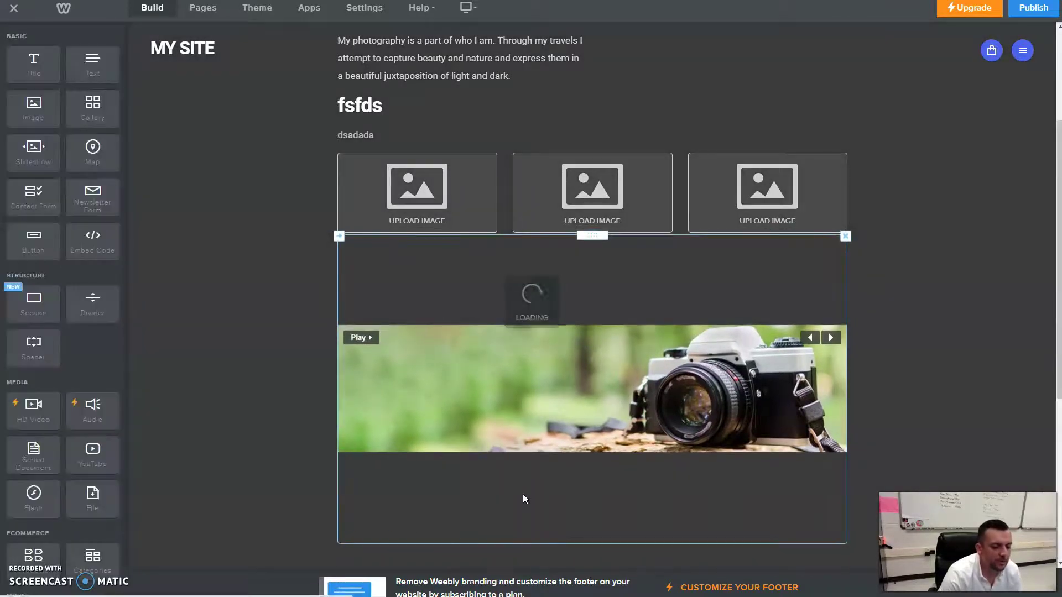
scroll(523, 498, "down", 6)
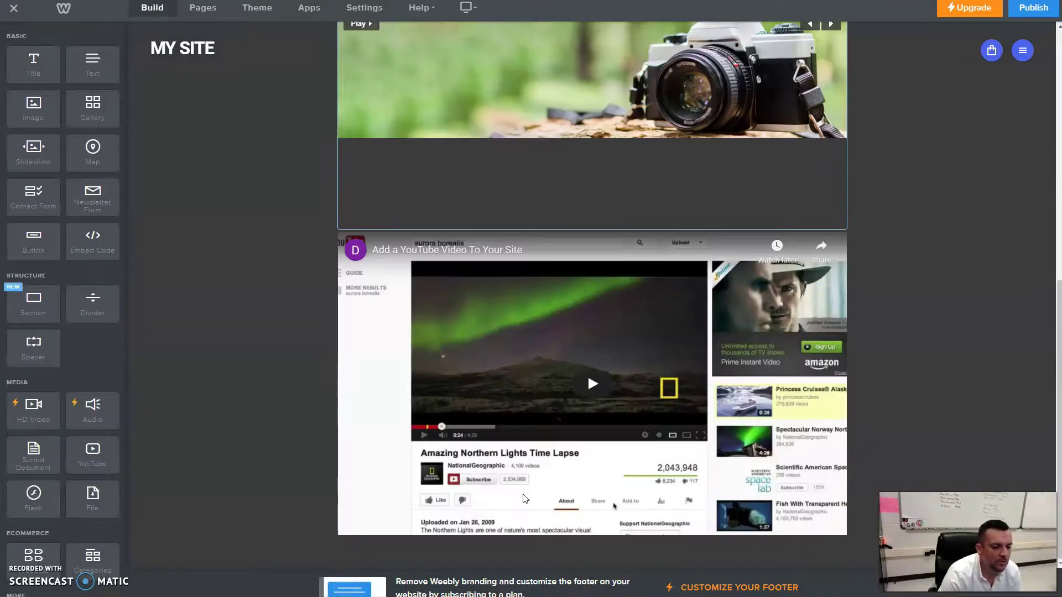
left_click(613, 350)
left_click(583, 82)
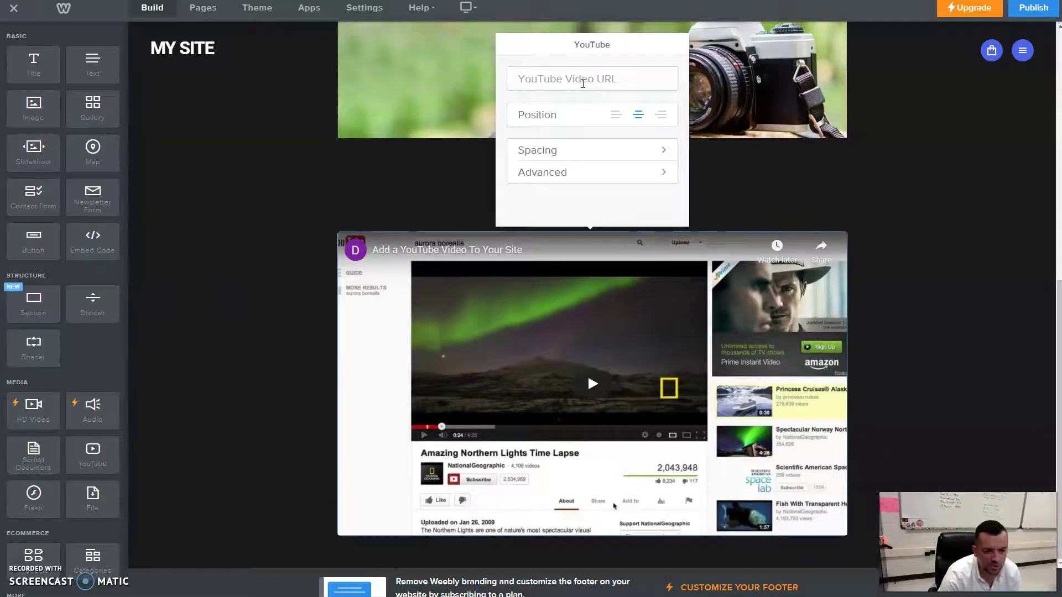
left_click(917, 301)
scroll(830, 354, "up", 9)
left_click(723, 383)
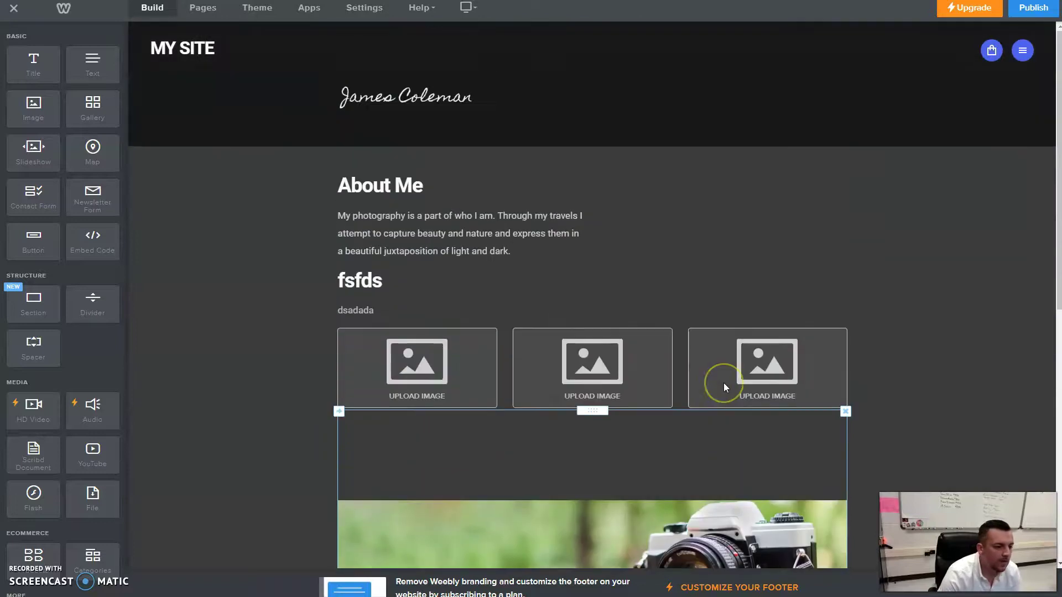
left_click(715, 367)
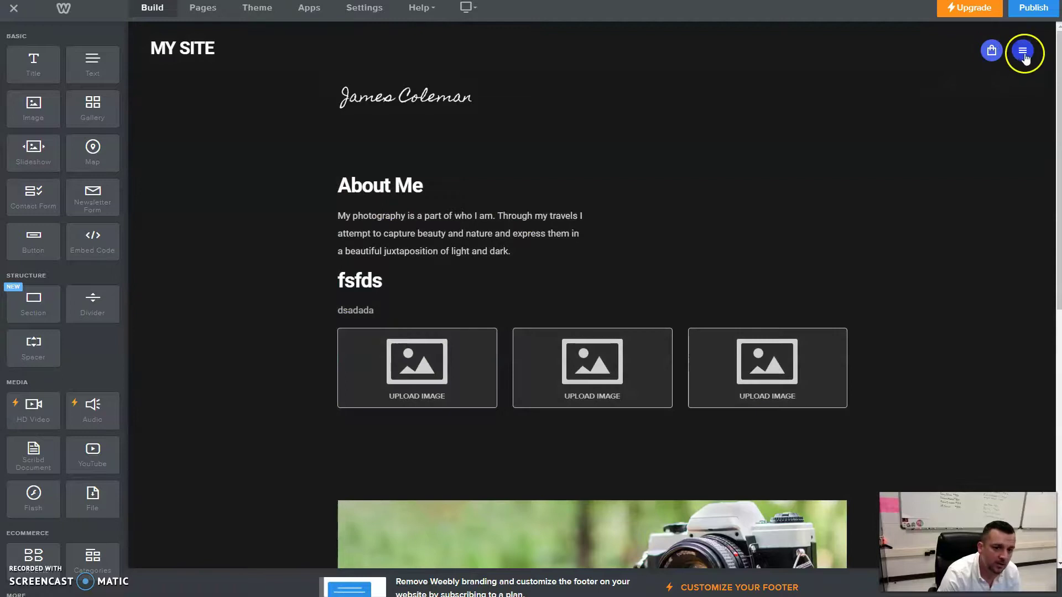
Open the Home page through the site's navigation and examine its About Me, My Work and My Equipment sections
left_click(1023, 52)
left_click(591, 138)
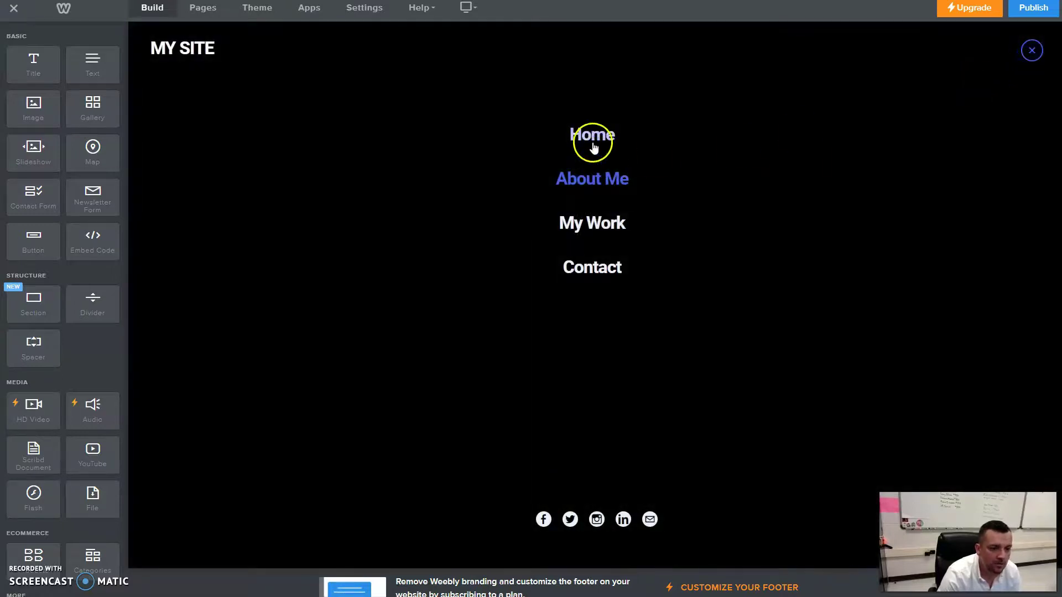
left_click(537, 283)
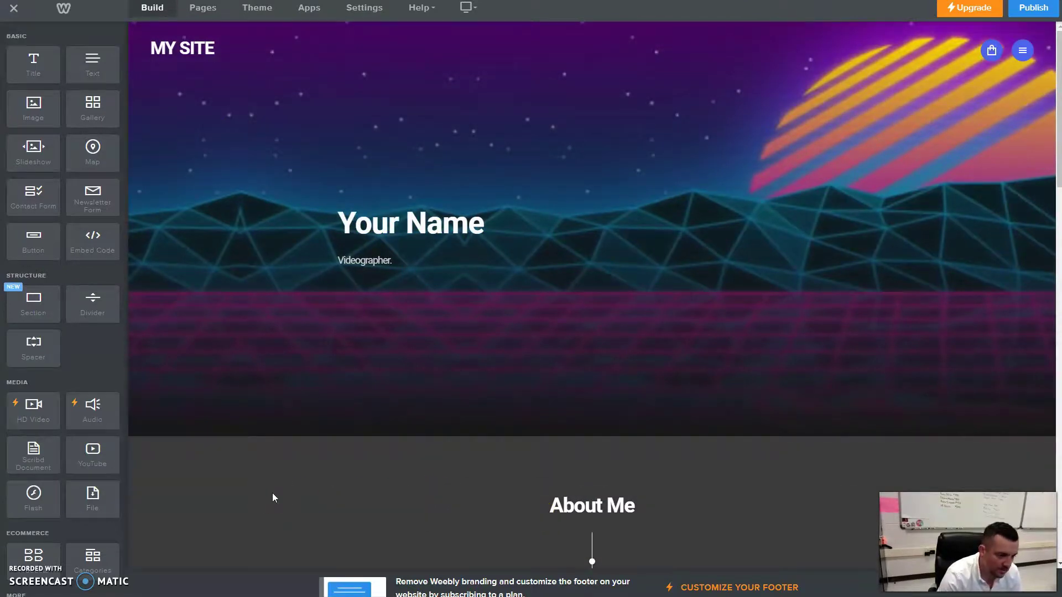
scroll(272, 497, "down", 15)
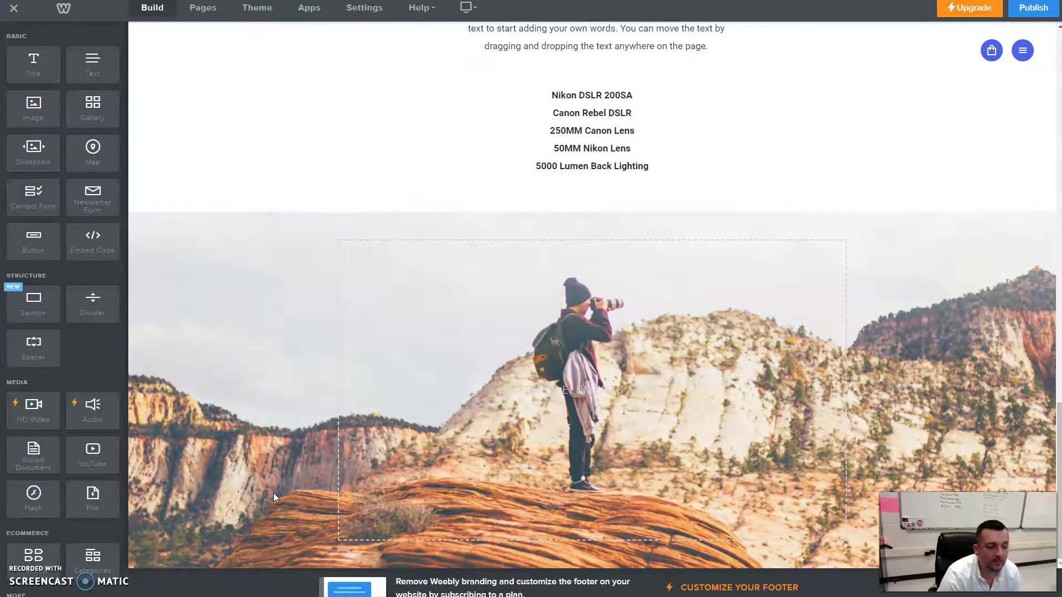
scroll(474, 434, "up", 5)
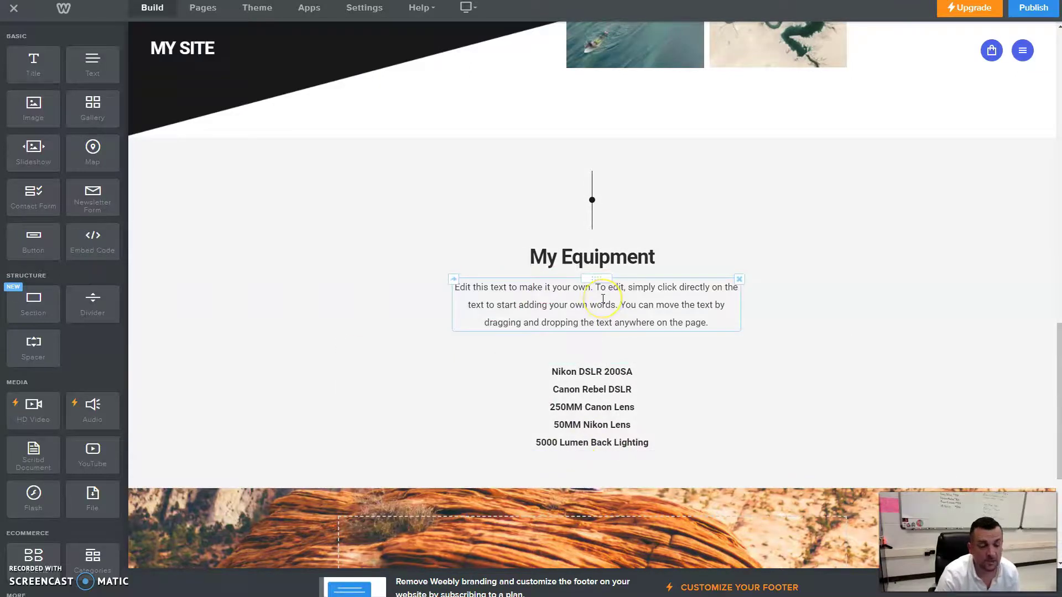
scroll(590, 366, "down", 5)
scroll(627, 287, "up", 3)
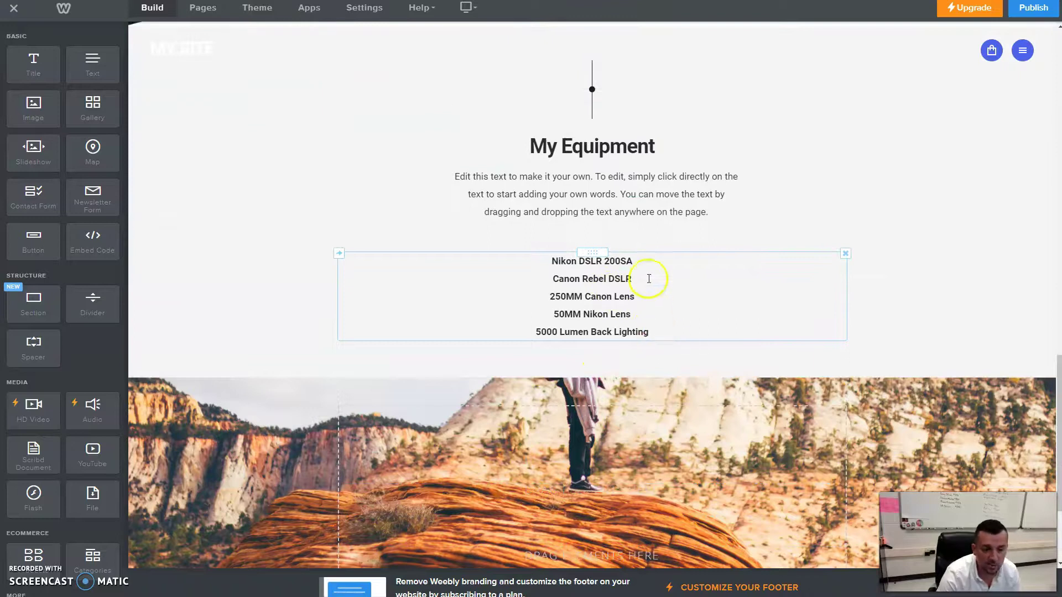
scroll(646, 410, "down", 3)
scroll(653, 426, "up", 3)
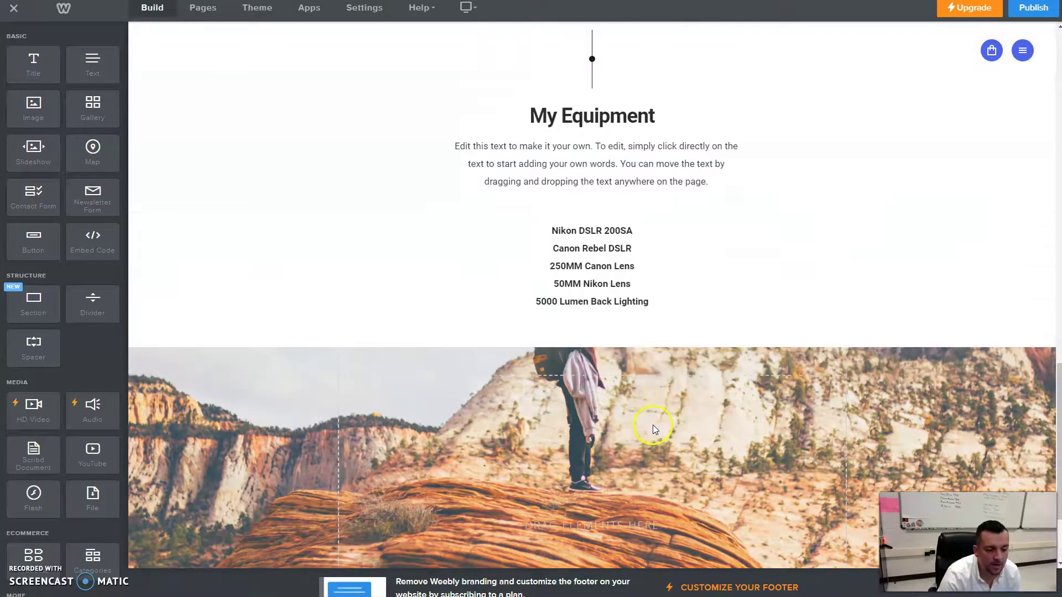
scroll(653, 425, "up", 12)
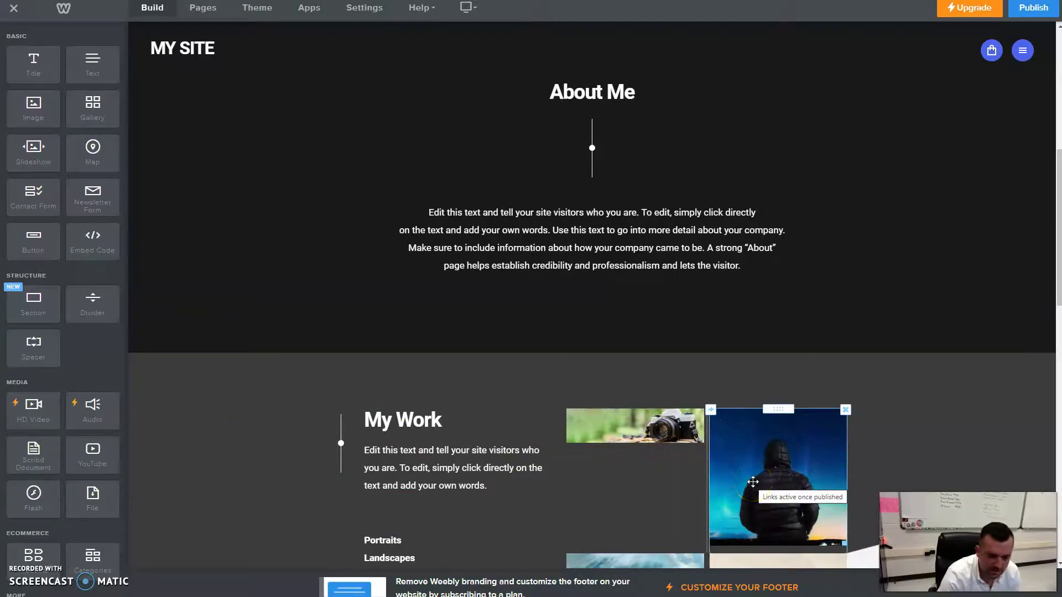
scroll(753, 483, "down", 4)
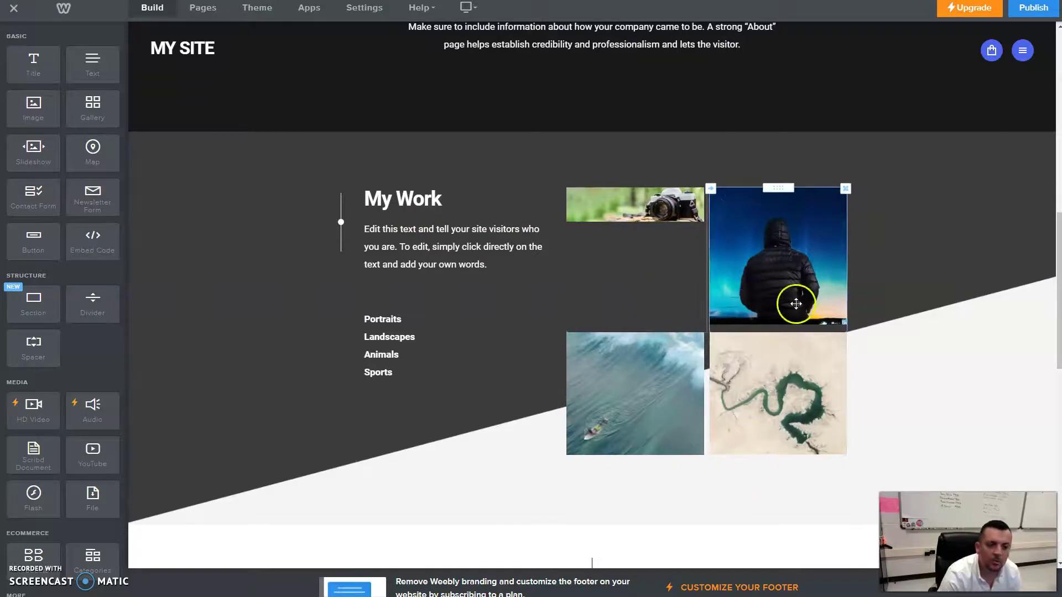
scroll(652, 441, "up", 10)
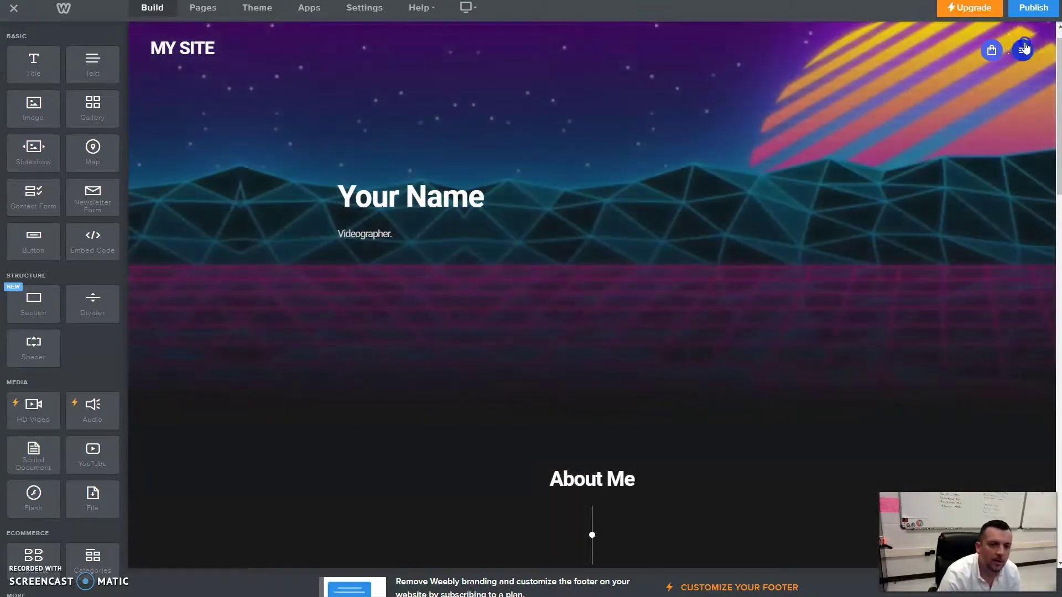
Return to the About Me page through the site's navigation and review its image placeholders and slideshow
left_click(1023, 51)
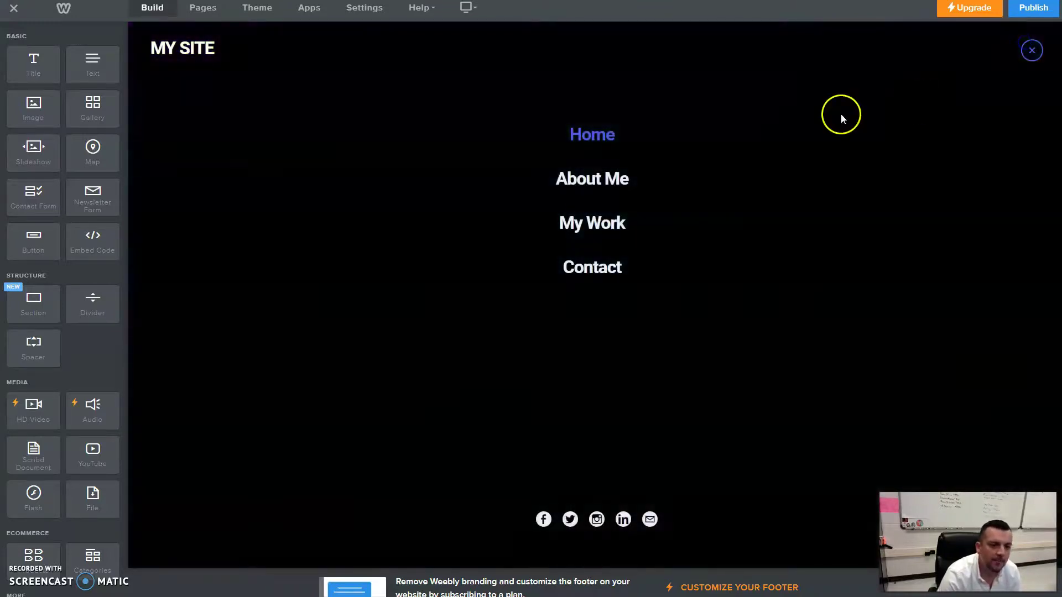
left_click(610, 181)
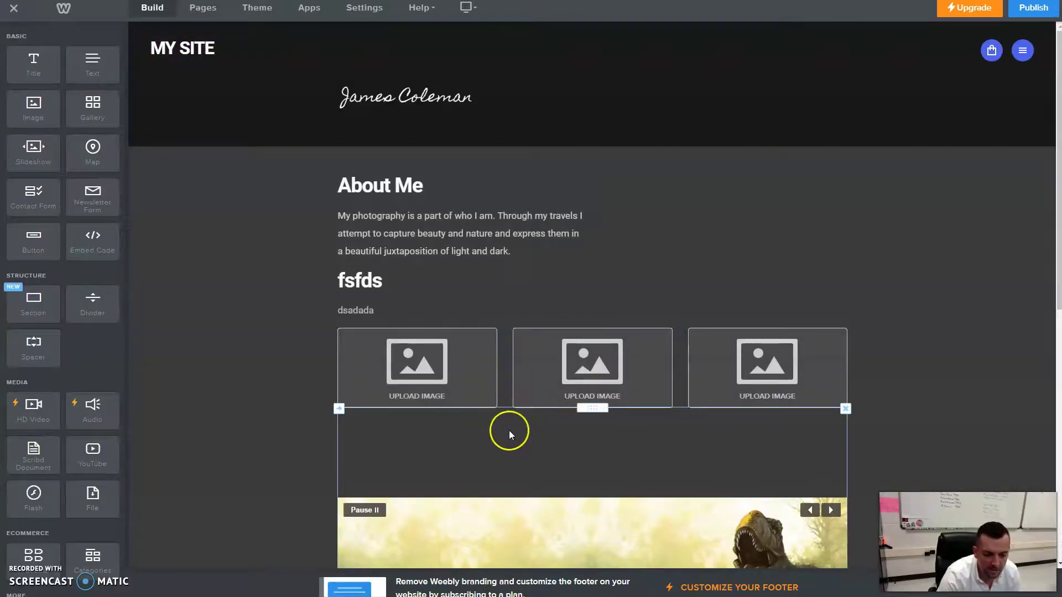
scroll(509, 430, "down", 3)
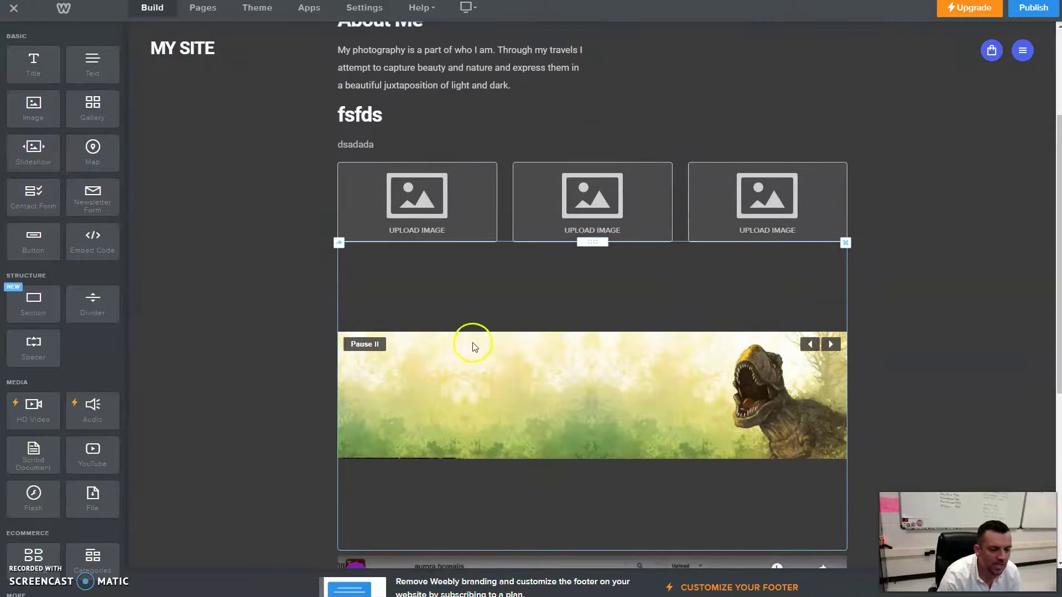
scroll(489, 353, "up", 2)
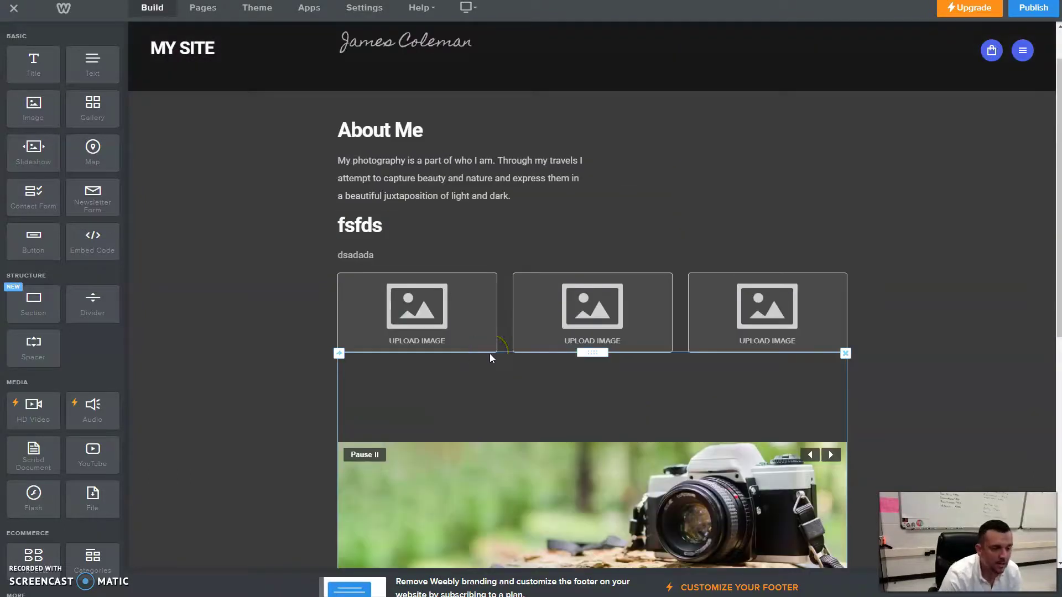
scroll(494, 356, "down", 2)
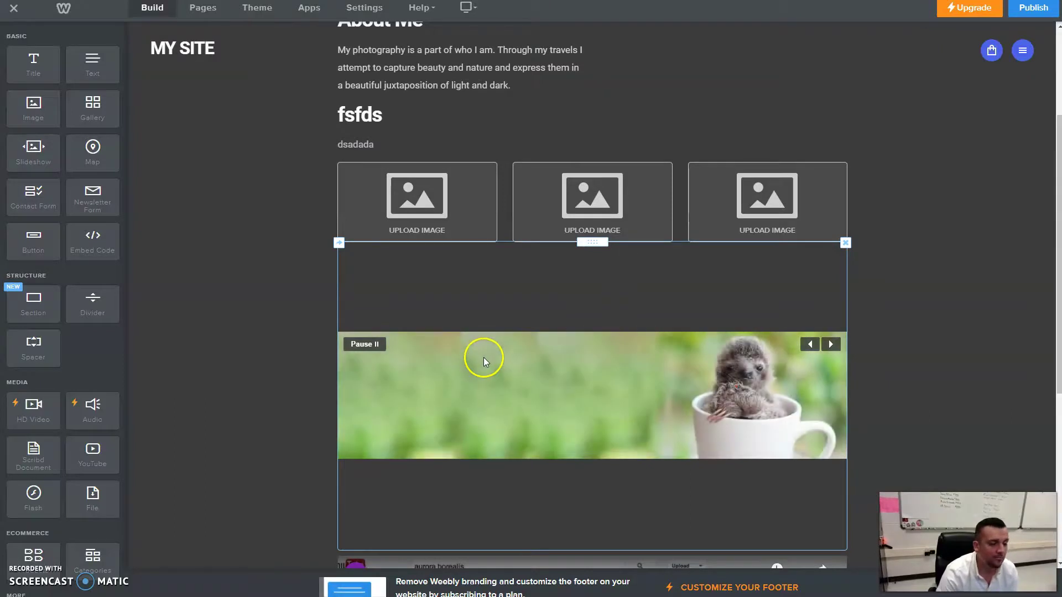
scroll(524, 334, "up", 3)
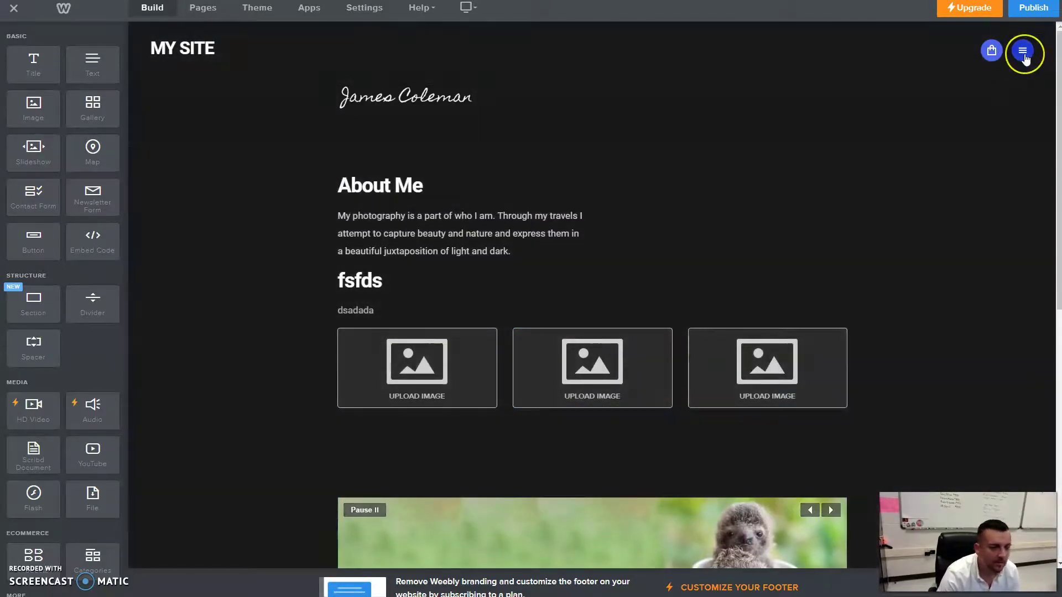
Open the My Work page through the site's navigation and add a YouTube element below its placeholder heading
left_click(1023, 53)
left_click(590, 221)
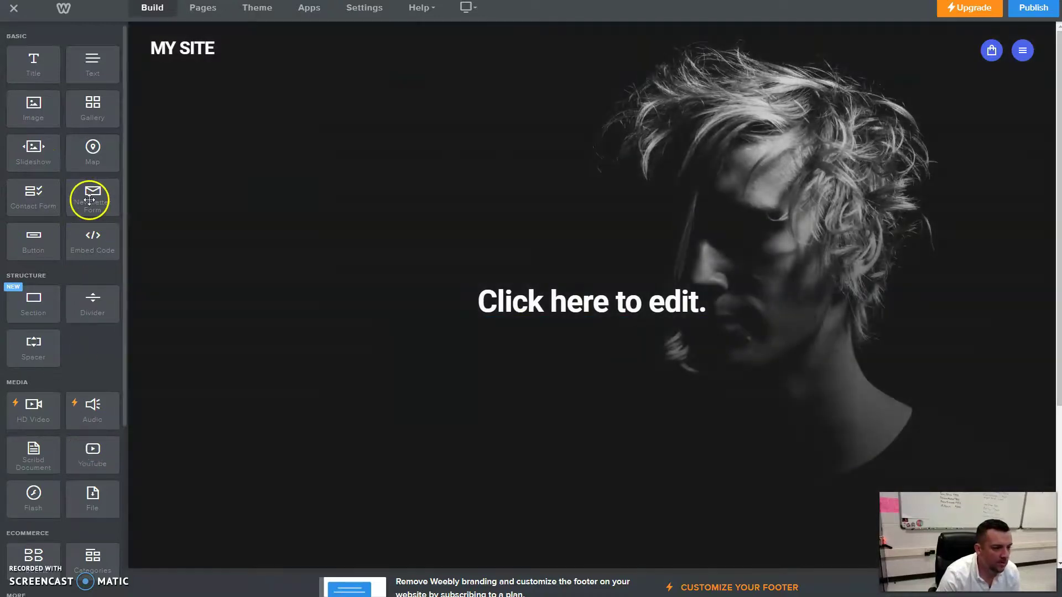
left_click_drag(99, 428, 586, 386)
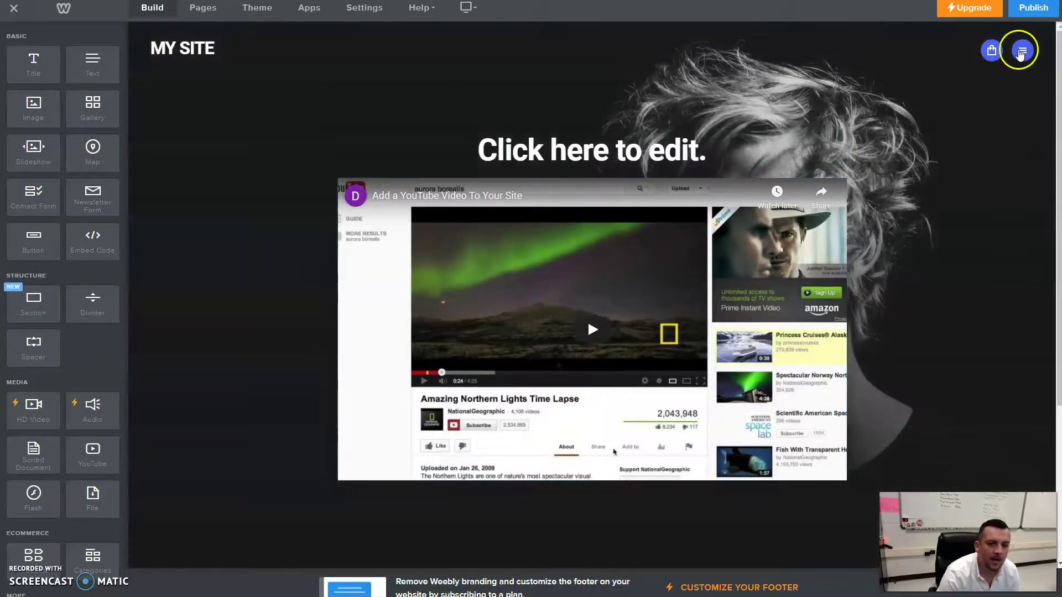
Open the Contact page through the site's navigation and delete its existing "Let's Chat" form
left_click(1021, 51)
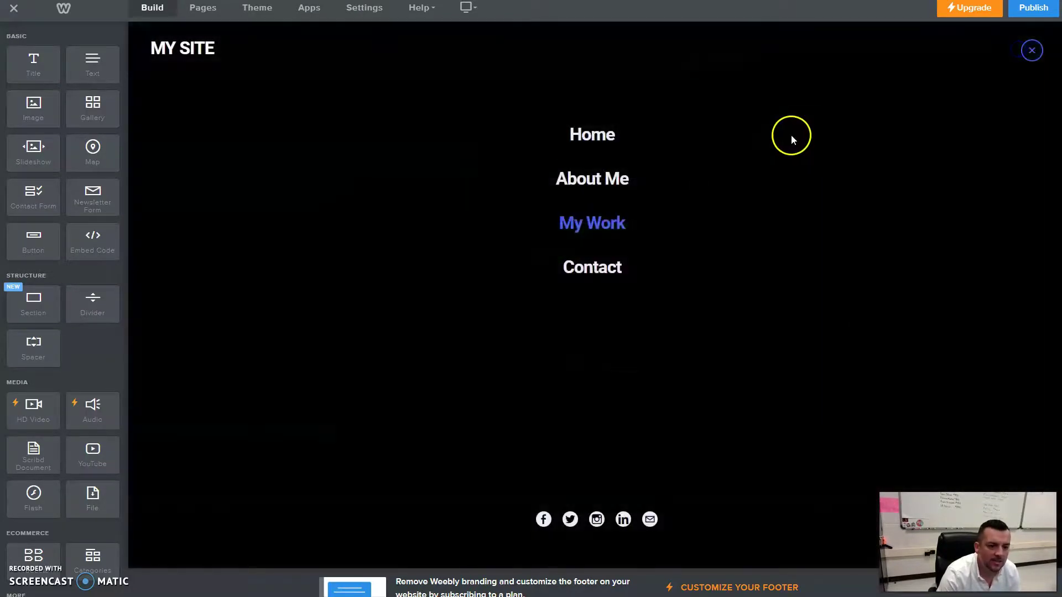
left_click(596, 269)
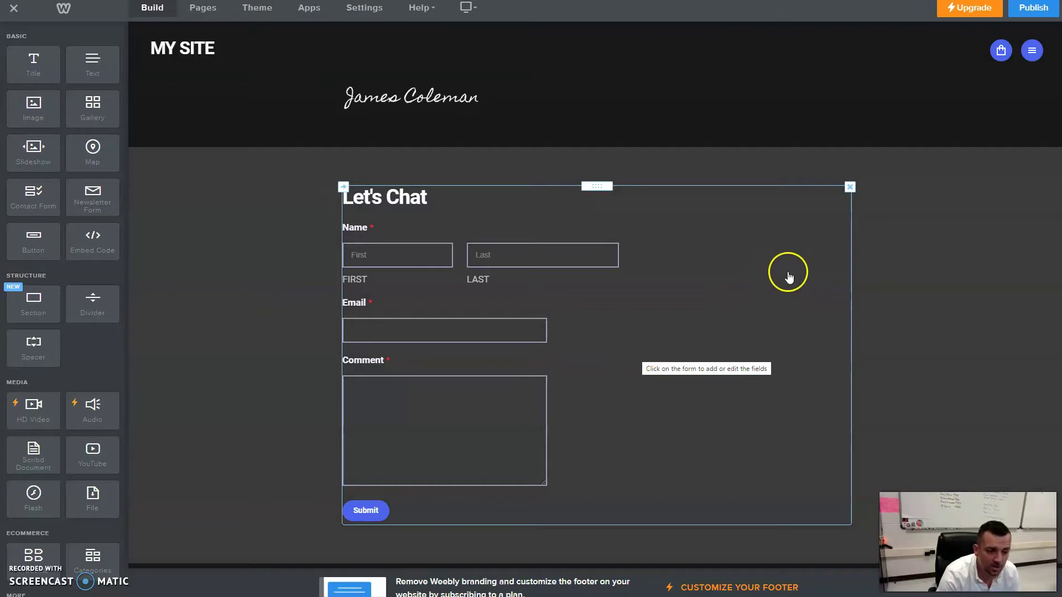
left_click(850, 188)
left_click(823, 151)
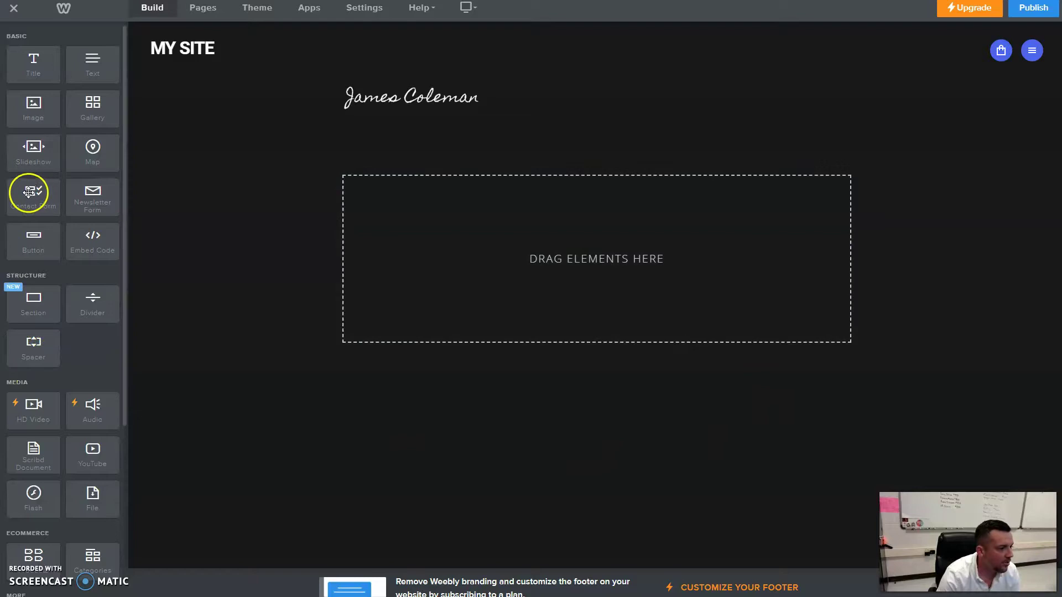
Add a new contact form to the empty content area, title it "Contact Me" and save the form
left_click_drag(34, 194, 569, 199)
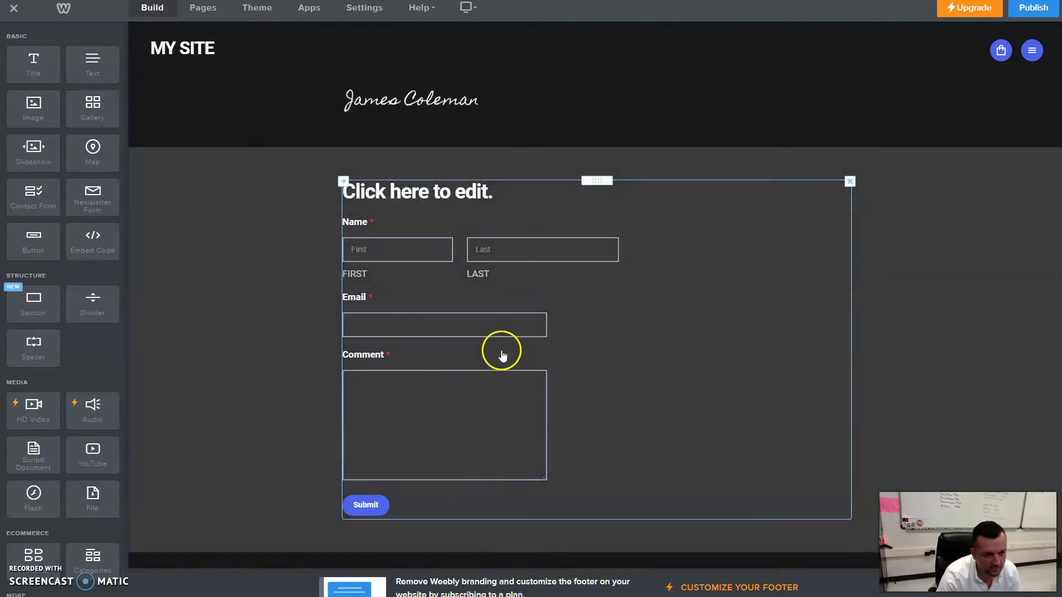
left_click(489, 195)
left_click(489, 193)
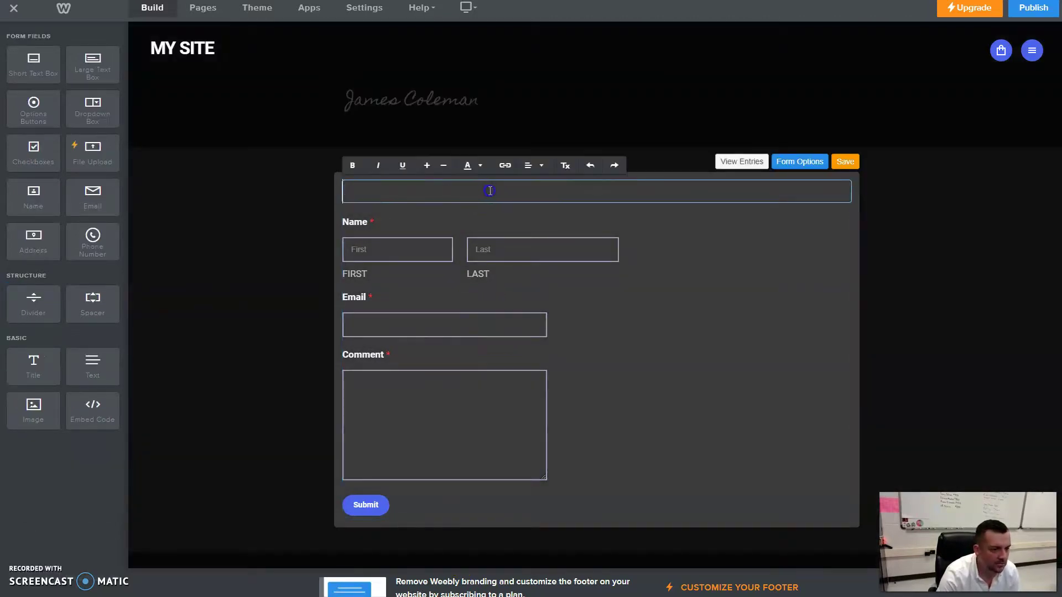
type("Contact Me")
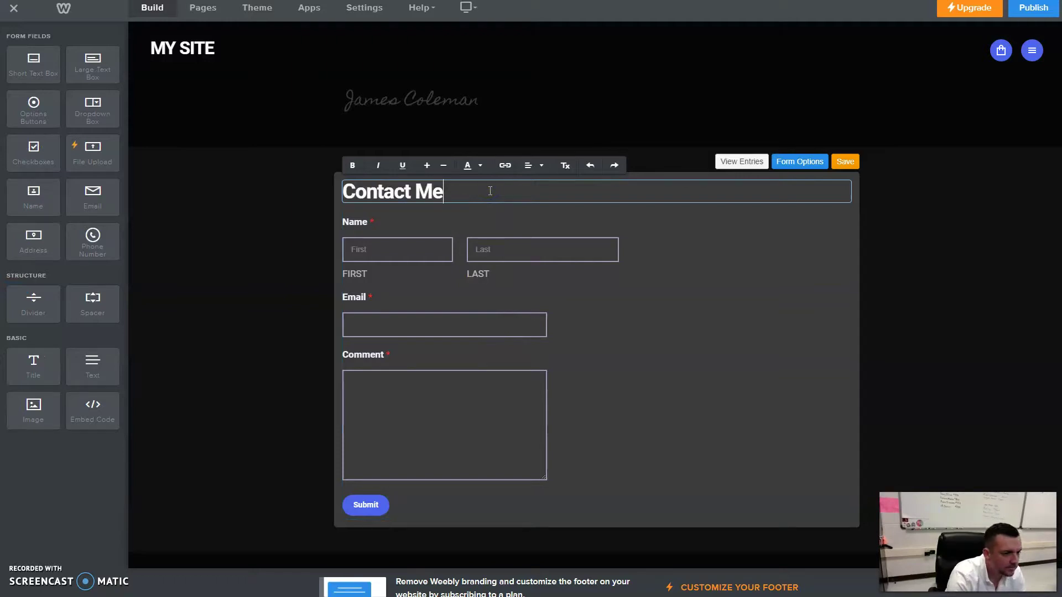
left_click(495, 192)
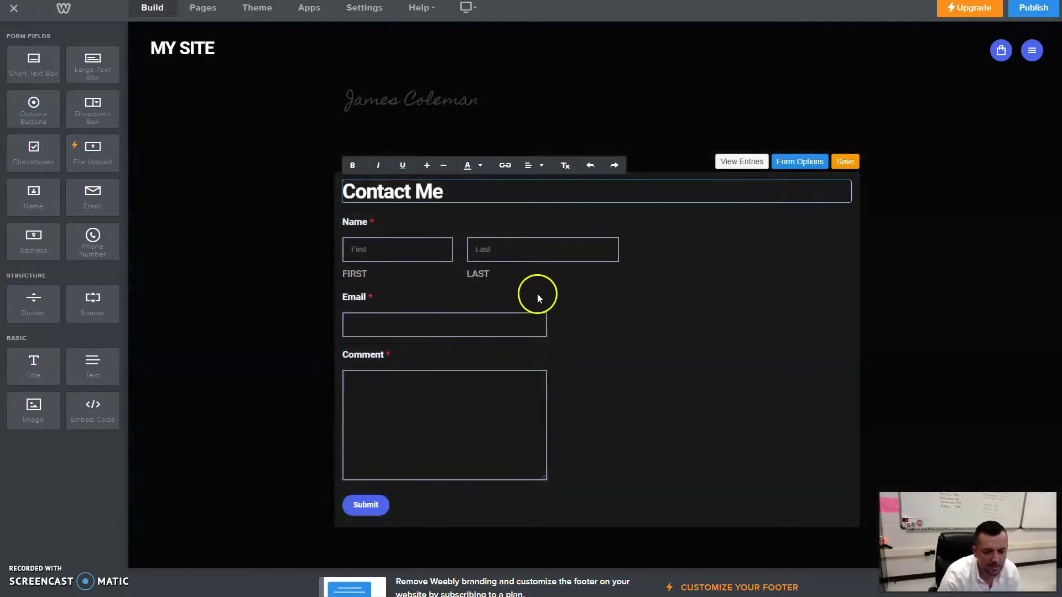
left_click(262, 396)
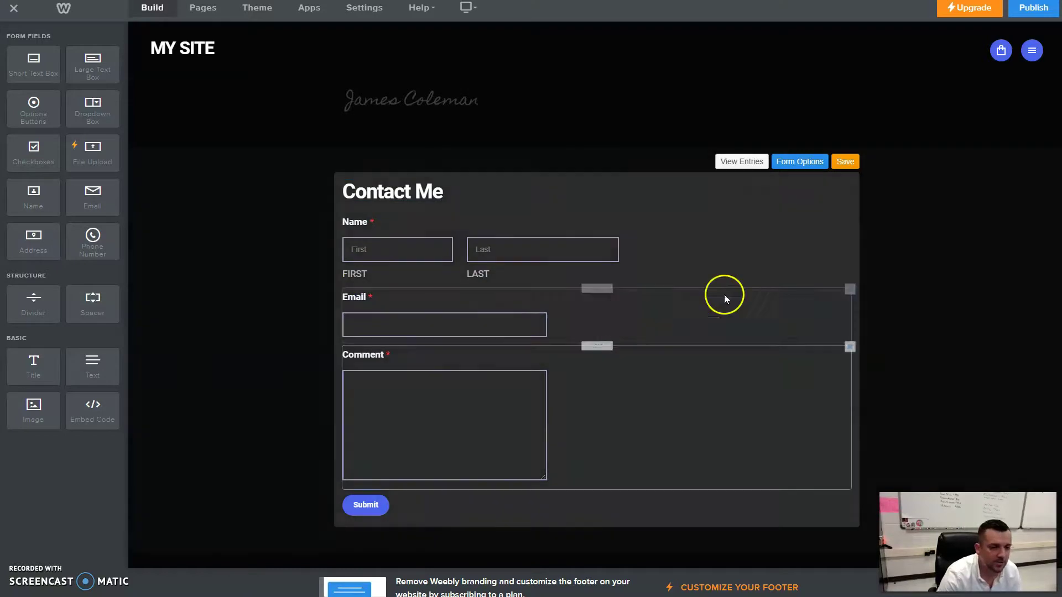
left_click(850, 162)
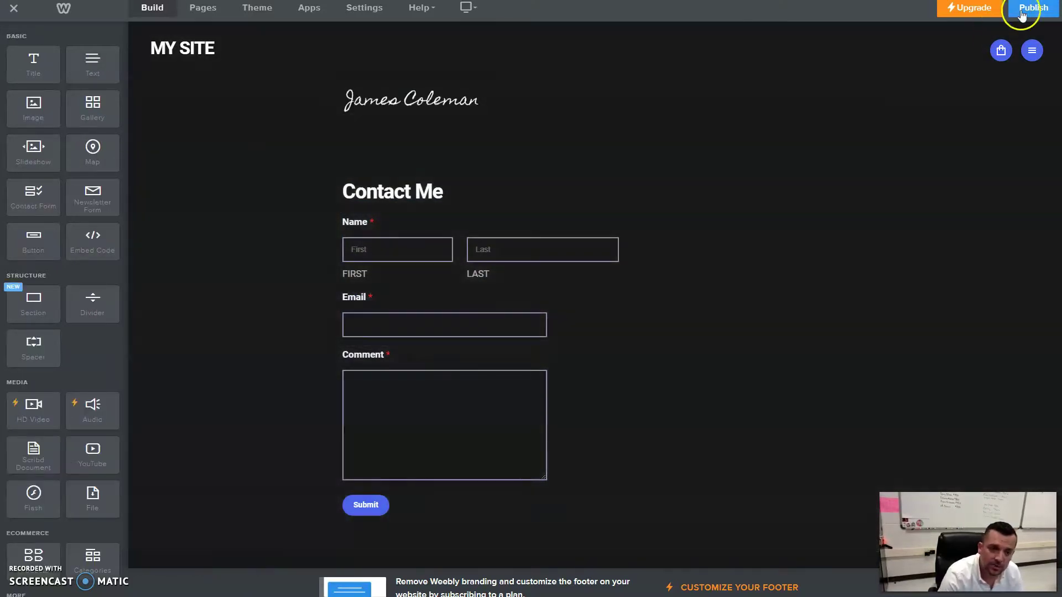
Publish the updated website, highlight its published web address and return to the page editor
left_click(1030, 7)
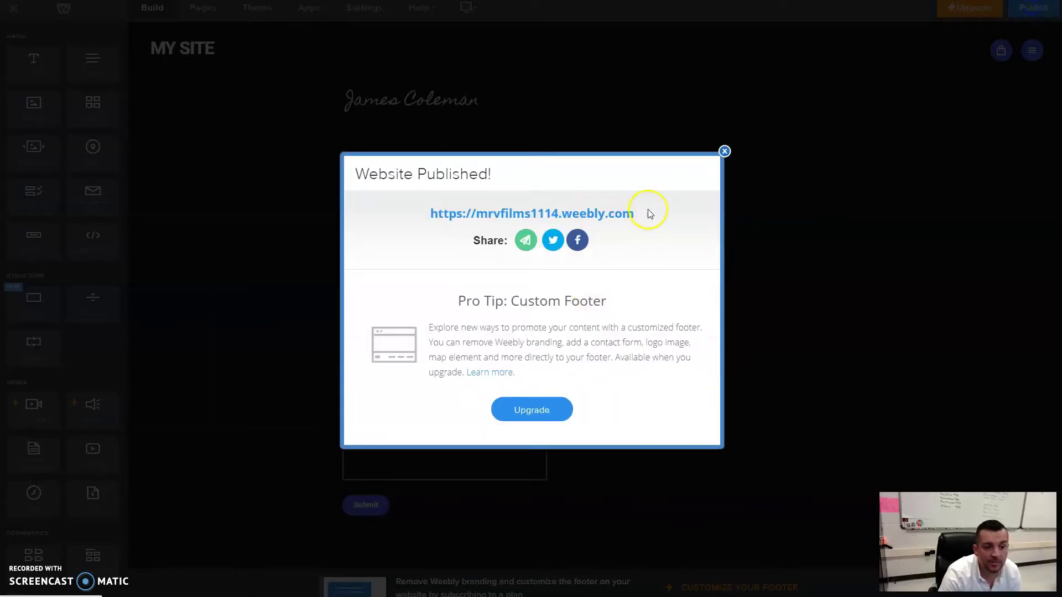
left_click_drag(645, 213, 389, 211)
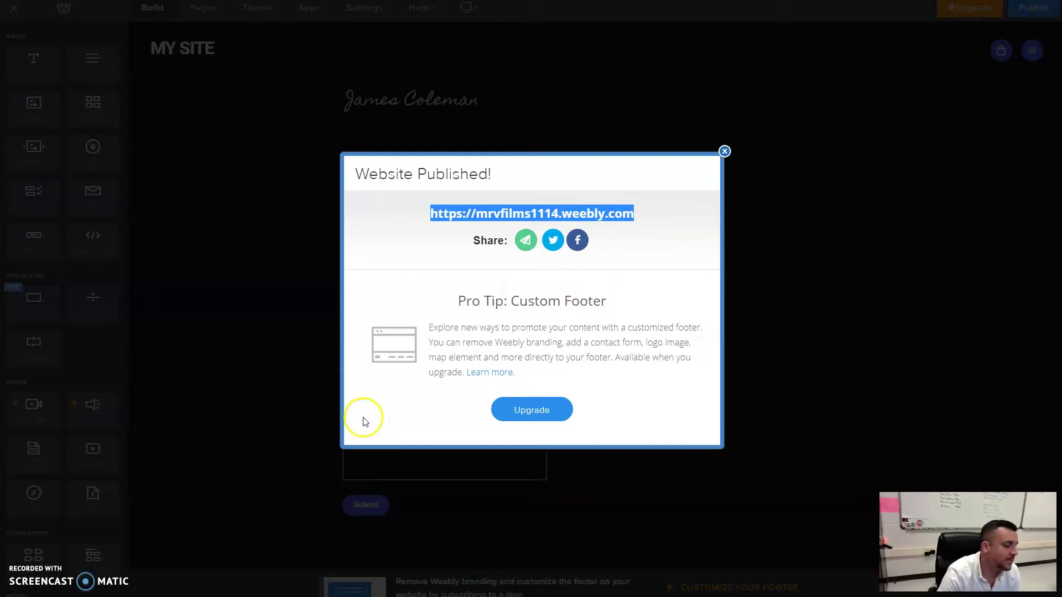
left_click(725, 152)
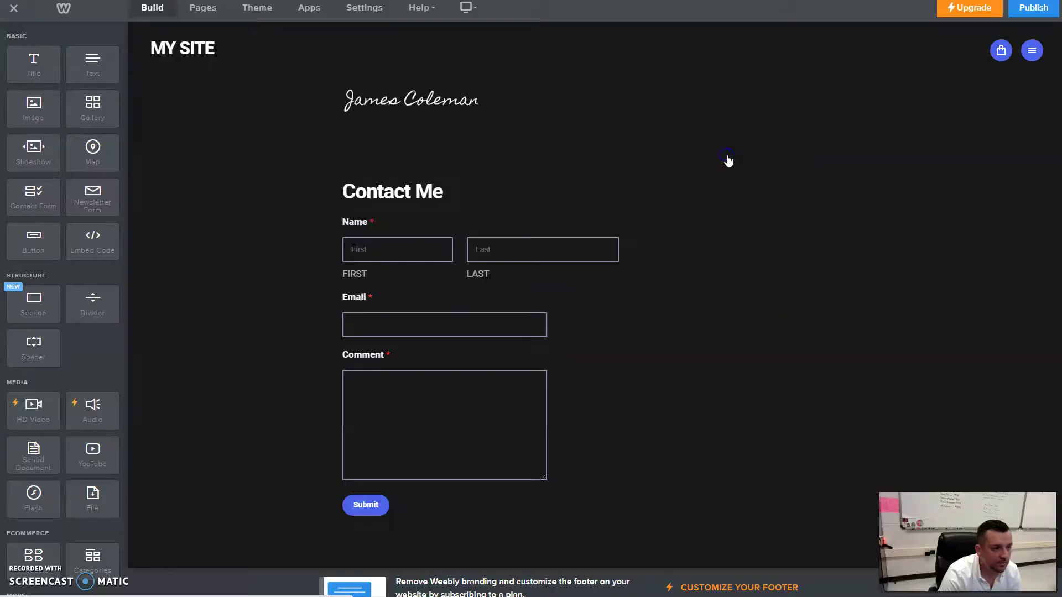